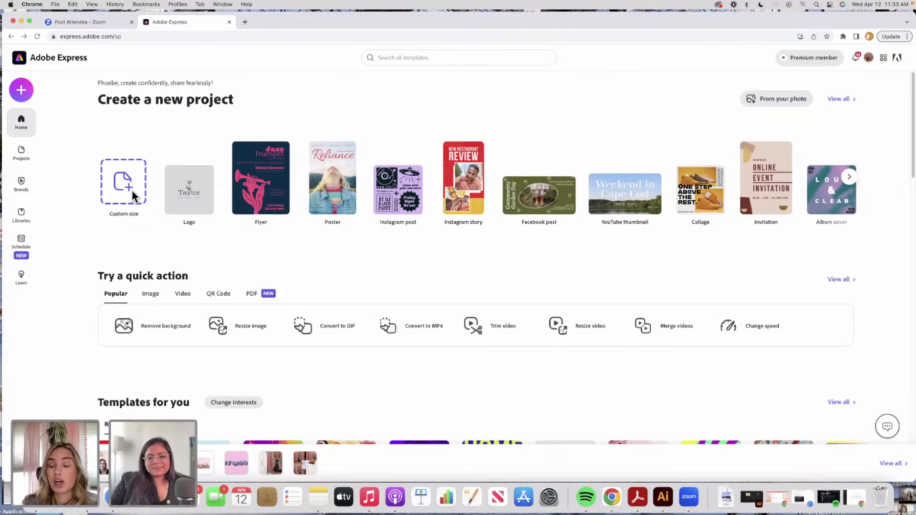
Step: Start a custom-size project measured in inches and set its width to 4
{"action": "left_click", "coordinate": [133, 195]}
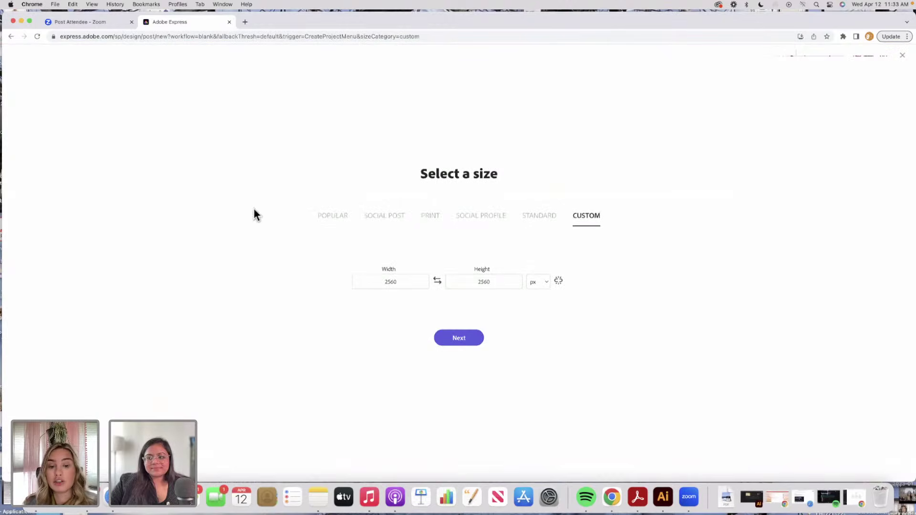
{"action": "left_click", "coordinate": [544, 284]}
{"action": "left_click", "coordinate": [541, 304]}
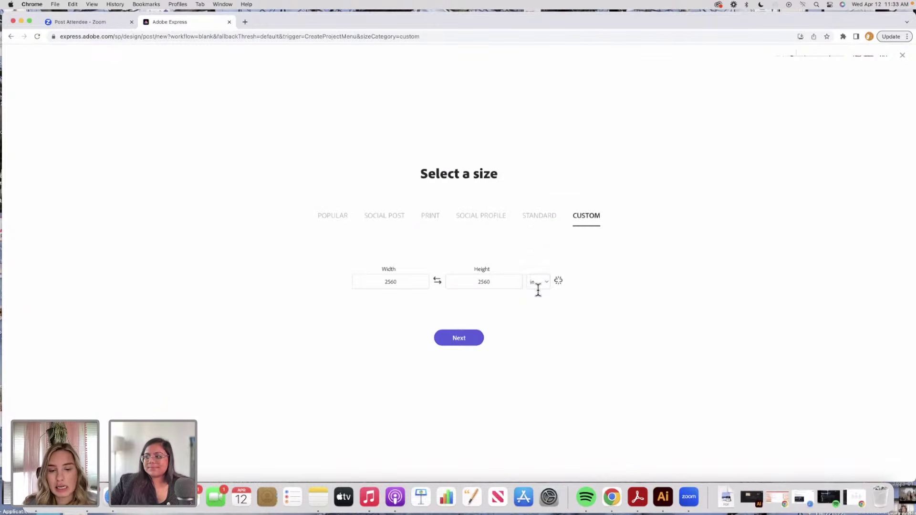
{"action": "left_click", "coordinate": [409, 283]}
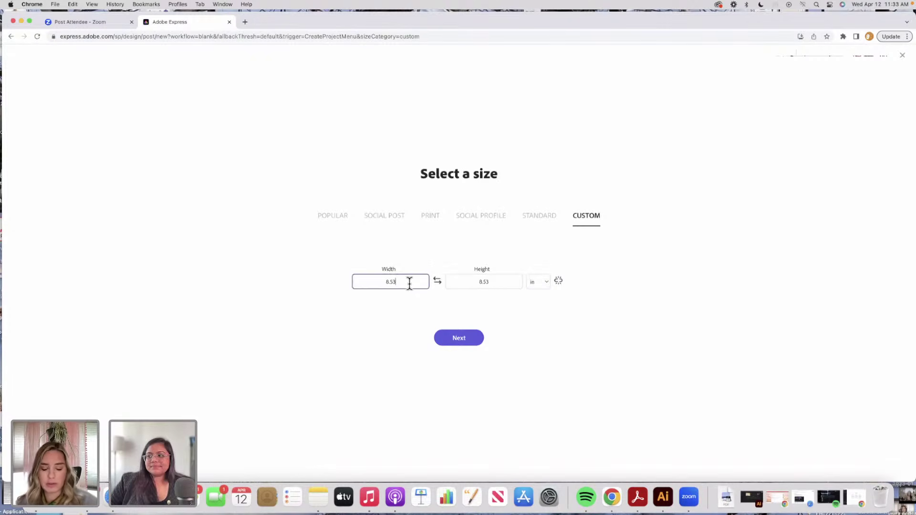
{"action": "key", "text": "BackSpace"}
{"action": "key", "text": "BackSpace"}
{"action": "key", "text": "BackSpace"}
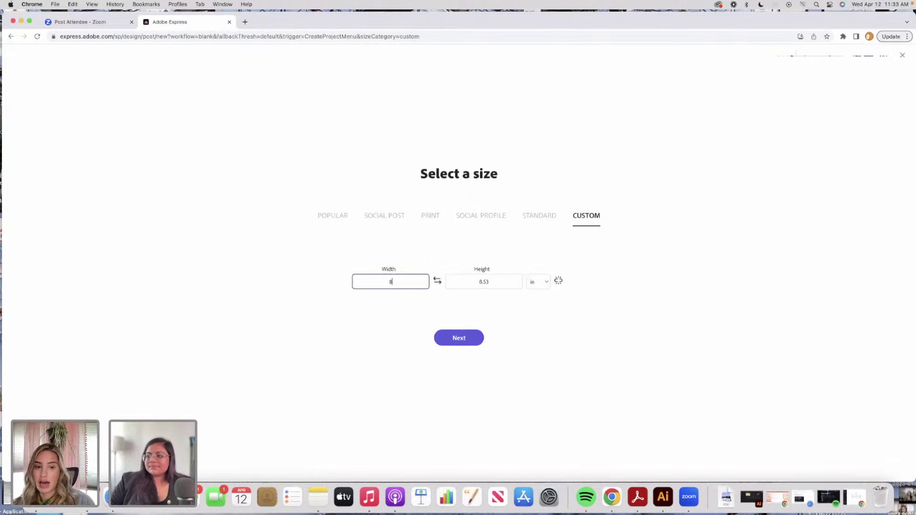
{"action": "type", "text": "4"}
{"action": "key", "text": "BackSpace"}
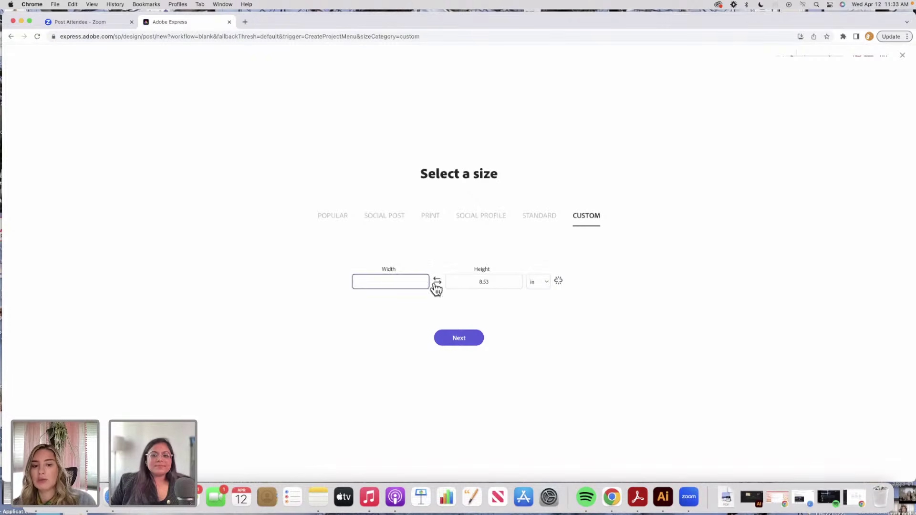
{"action": "type", "text": "4"}
Step: Set the project height to 6 inches and create the blank page
{"action": "left_click", "coordinate": [493, 280]}
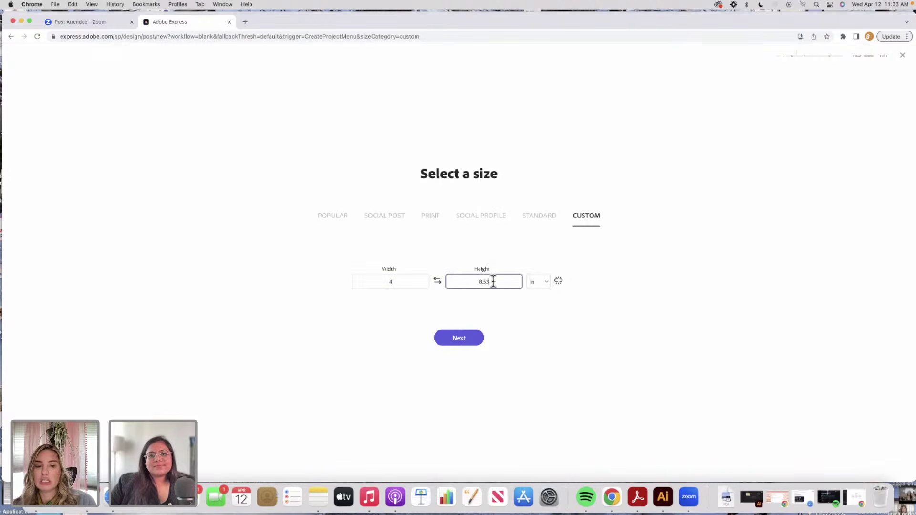
{"action": "key", "text": "BackSpace"}
{"action": "key", "text": "BackSpace"}
{"action": "key", "text": "BackSpace"}
{"action": "key", "text": "BackSpace"}
{"action": "type", "text": "6"}
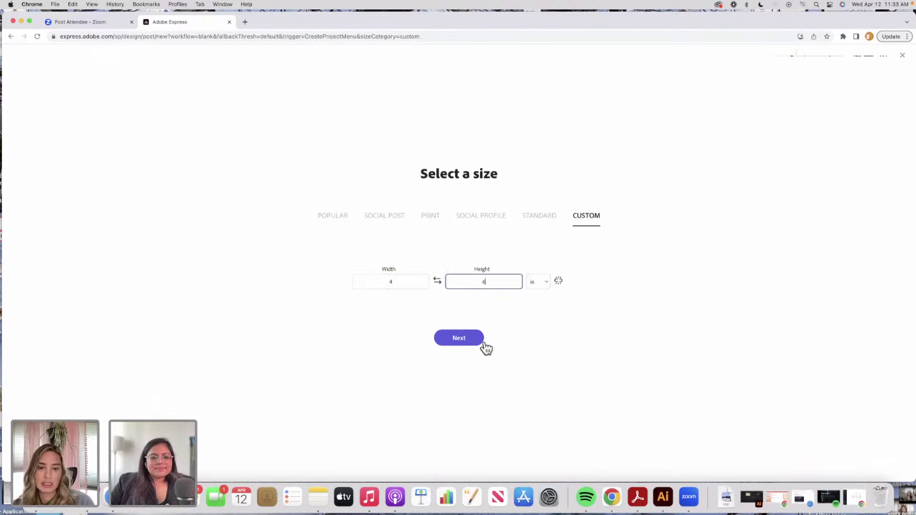
{"action": "left_click", "coordinate": [453, 337]}
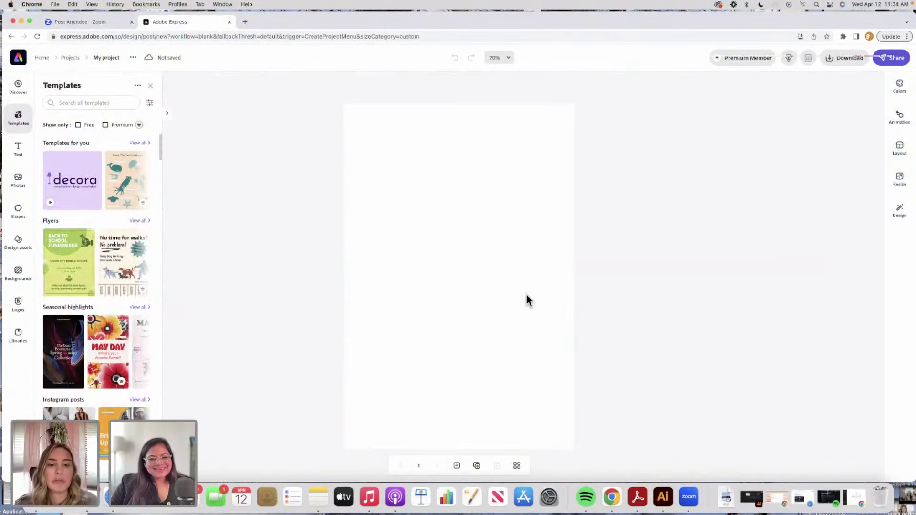
Step: Fill the page background with the pale beige colour from the GGC brand palette
{"action": "left_click", "coordinate": [526, 295]}
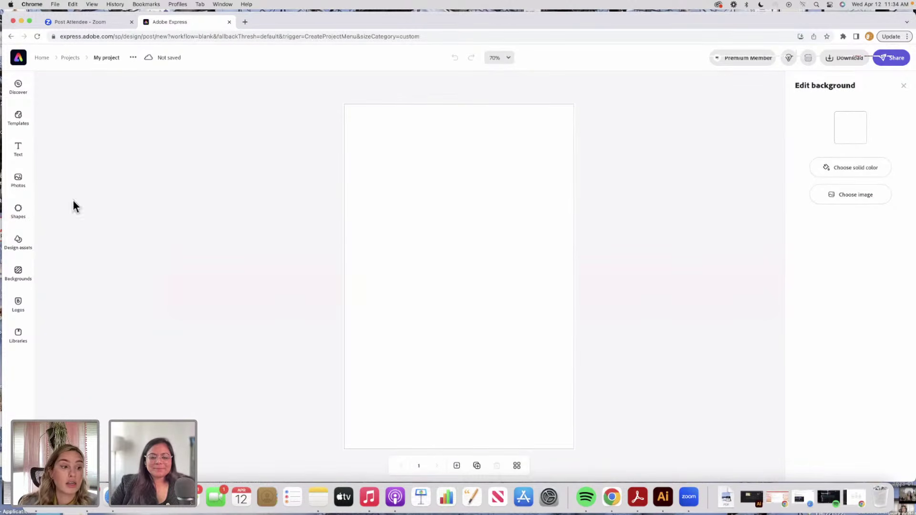
{"action": "left_click", "coordinate": [861, 125]}
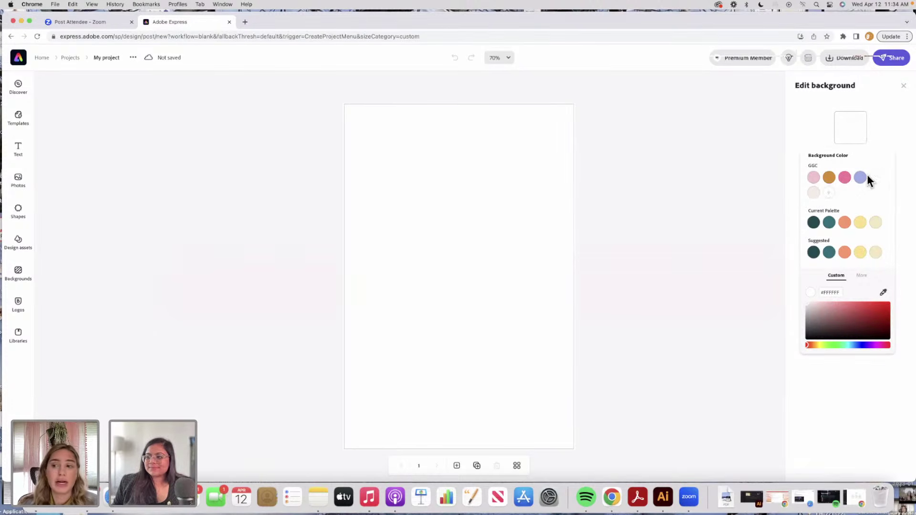
{"action": "left_click", "coordinate": [828, 192]}
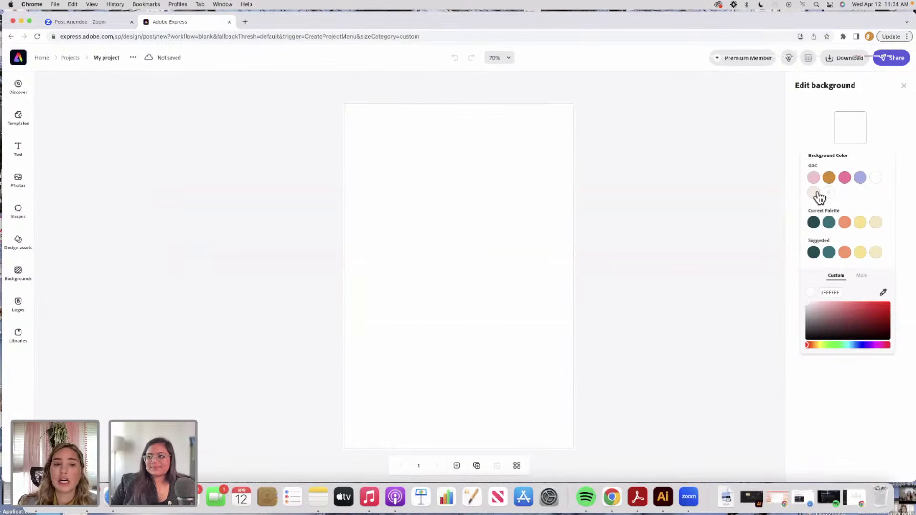
{"action": "left_click", "coordinate": [813, 192]}
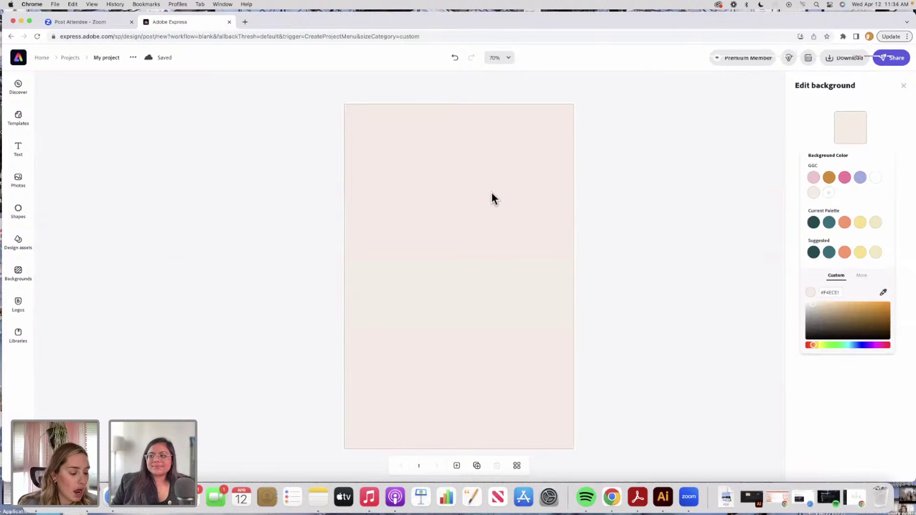
Step: Search the design assets for "polaroid"
{"action": "left_click", "coordinate": [25, 248]}
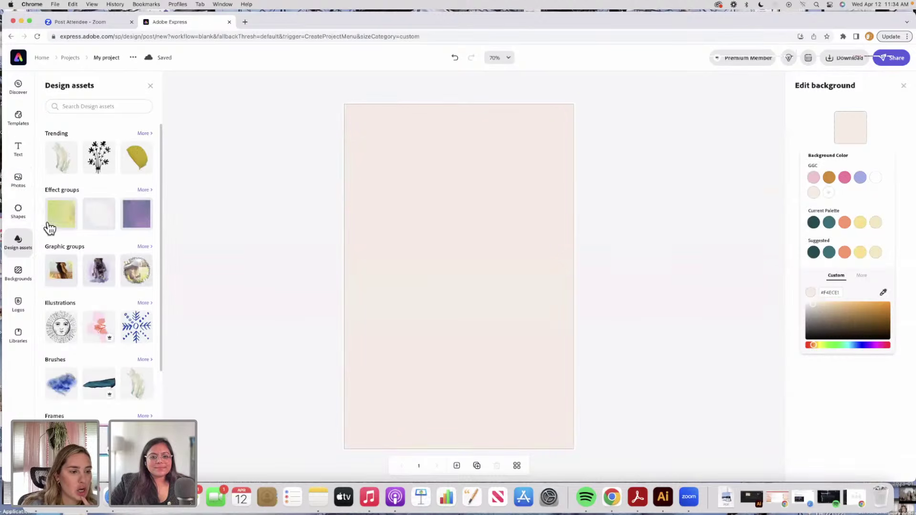
{"action": "left_click", "coordinate": [125, 107]}
{"action": "type", "text": "polar"}
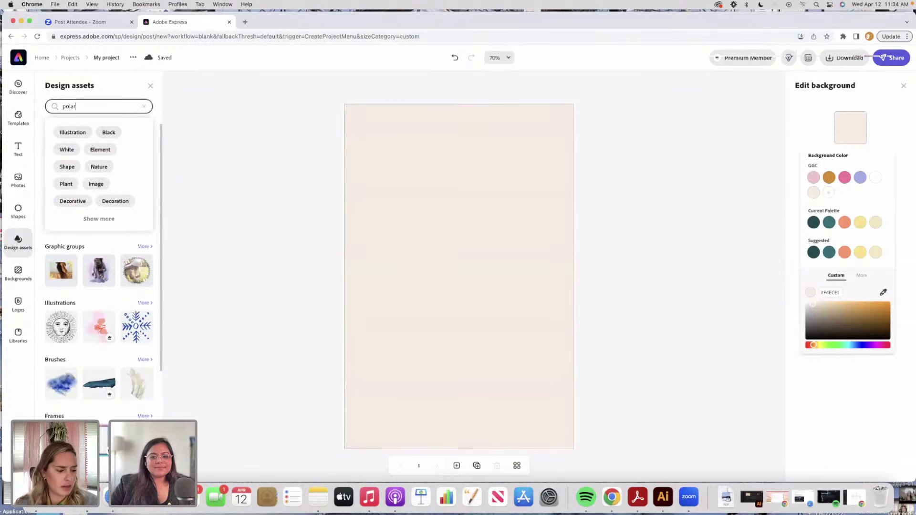
{"action": "type", "text": "oid"}
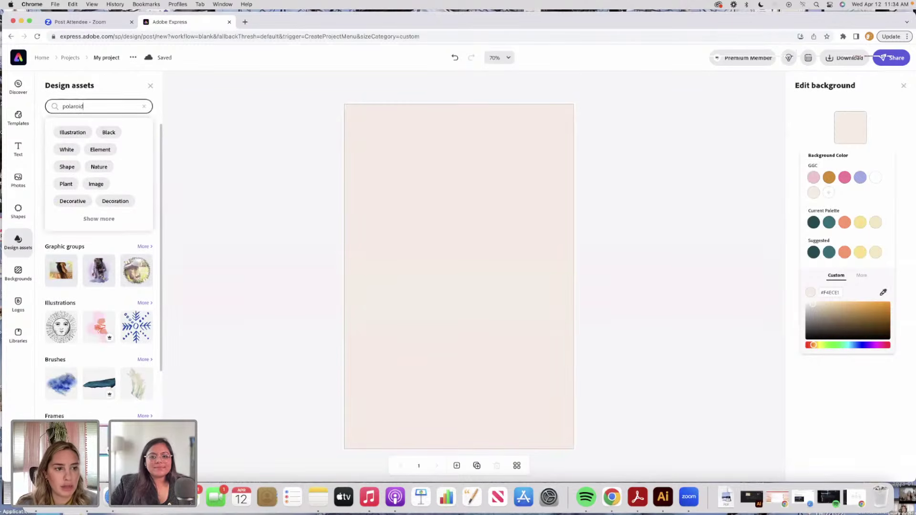
{"action": "key", "text": "Return"}
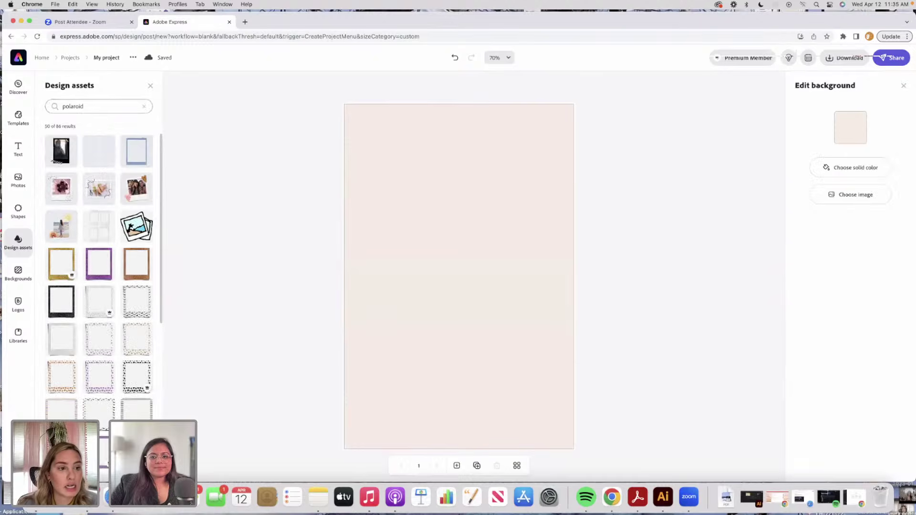
Step: Add the plain white polaroid frame to the page and enlarge it slightly around the centre
{"action": "scroll", "coordinate": [81, 243], "scroll_direction": "down", "scroll_amount": 5}
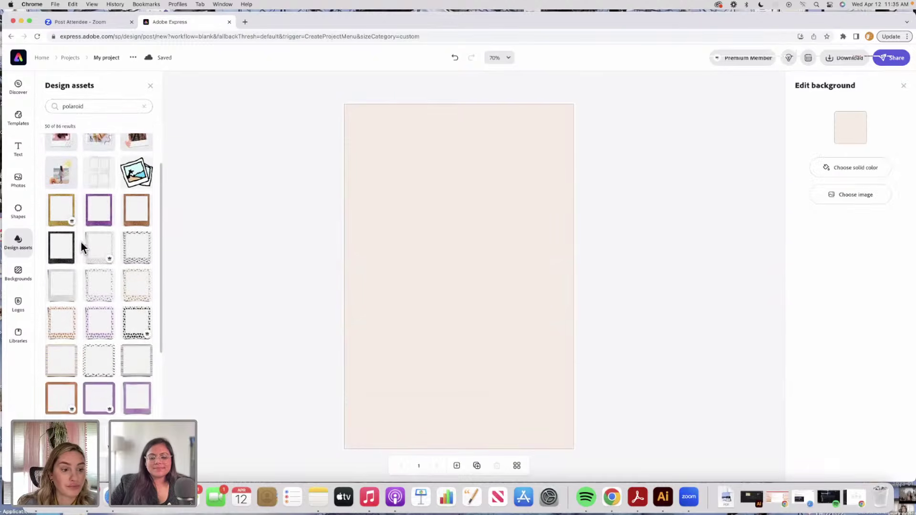
{"action": "scroll", "coordinate": [81, 243], "scroll_direction": "down", "scroll_amount": 2}
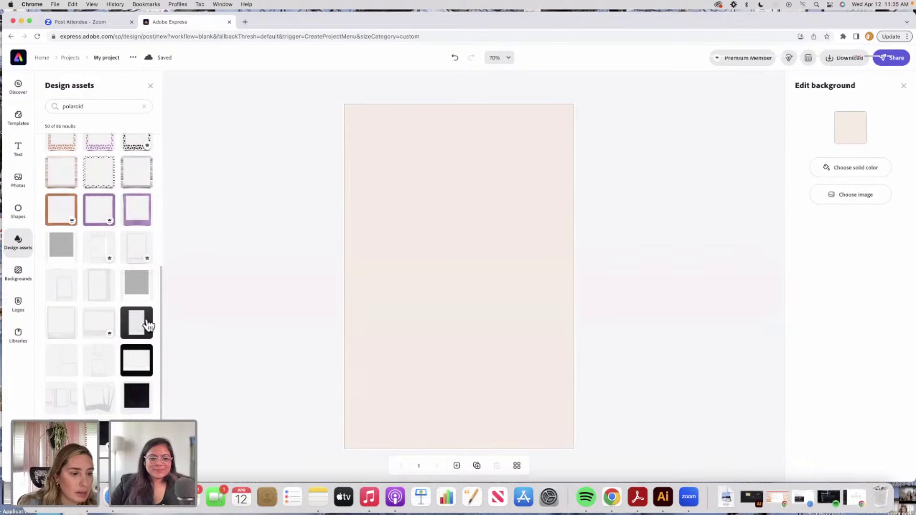
{"action": "left_click", "coordinate": [62, 332]}
{"action": "left_click", "coordinate": [448, 334]}
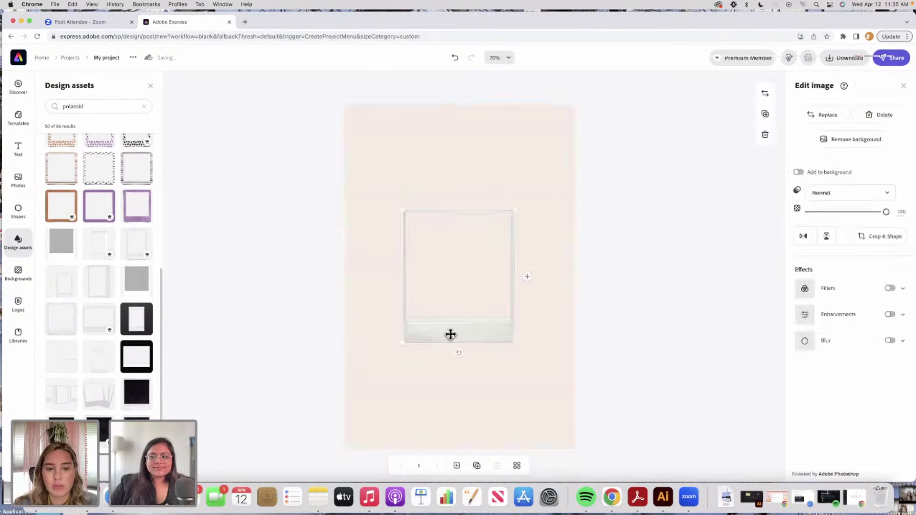
{"action": "left_click_drag", "start_coordinate": [404, 210], "coordinate": [390, 197]}
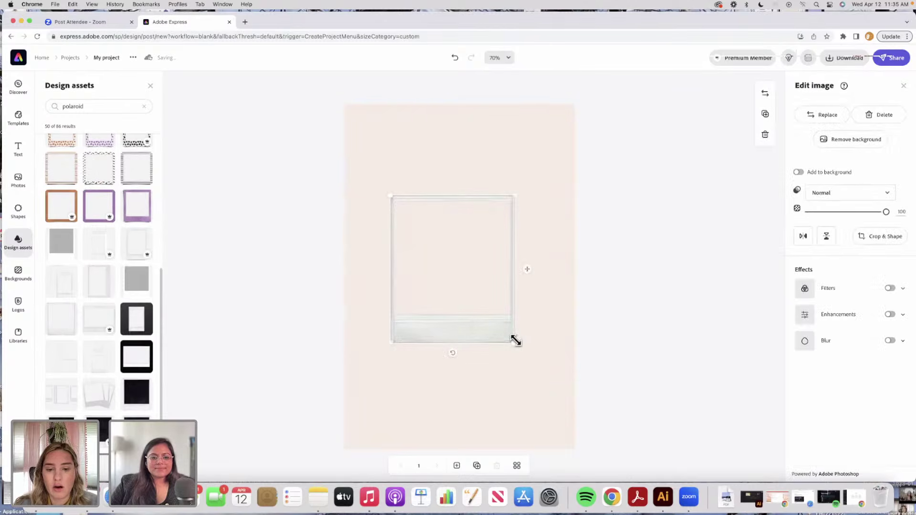
{"action": "left_click_drag", "start_coordinate": [514, 341], "coordinate": [528, 353]}
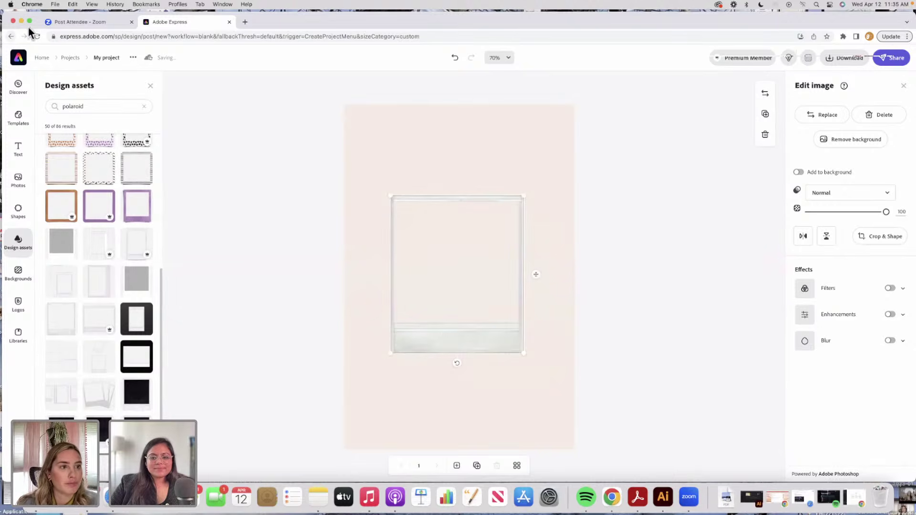
Step: Add the photo of the seated woman from the ggc apparel library and enlarge it to cover the polaroid frame
{"action": "left_click", "coordinate": [19, 336]}
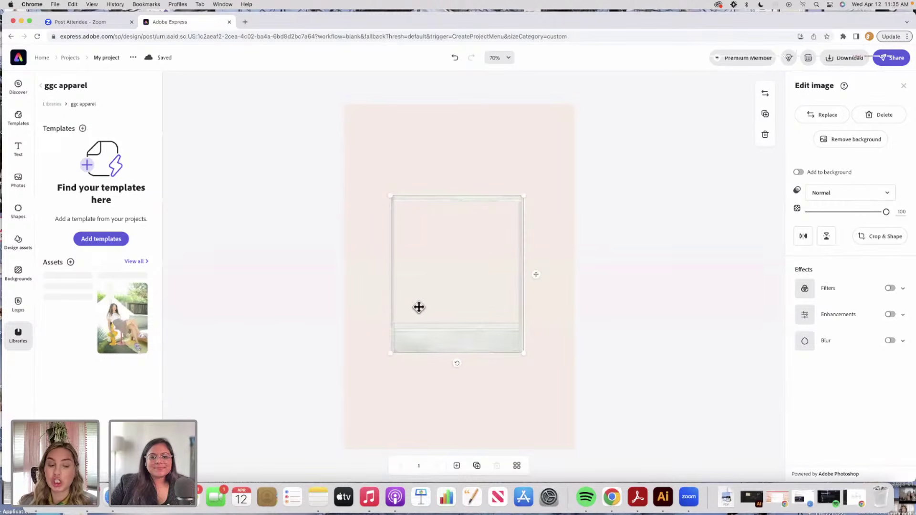
{"action": "left_click", "coordinate": [137, 323]}
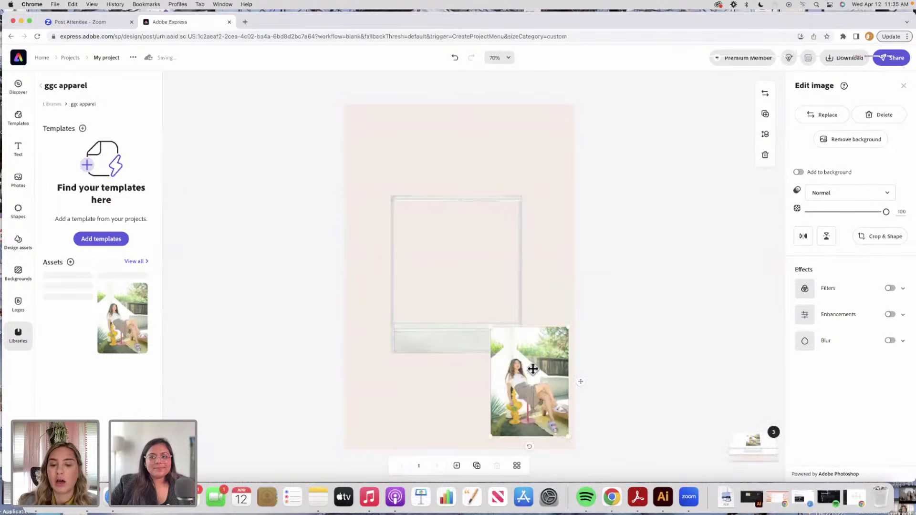
{"action": "left_click_drag", "start_coordinate": [534, 370], "coordinate": [437, 233]}
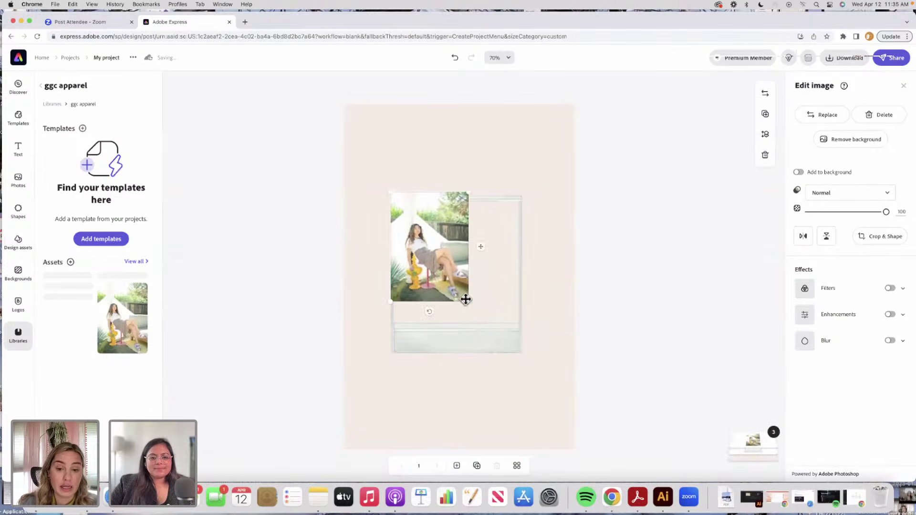
{"action": "left_click_drag", "start_coordinate": [467, 302], "coordinate": [530, 349]}
{"action": "left_click_drag", "start_coordinate": [465, 326], "coordinate": [470, 302]}
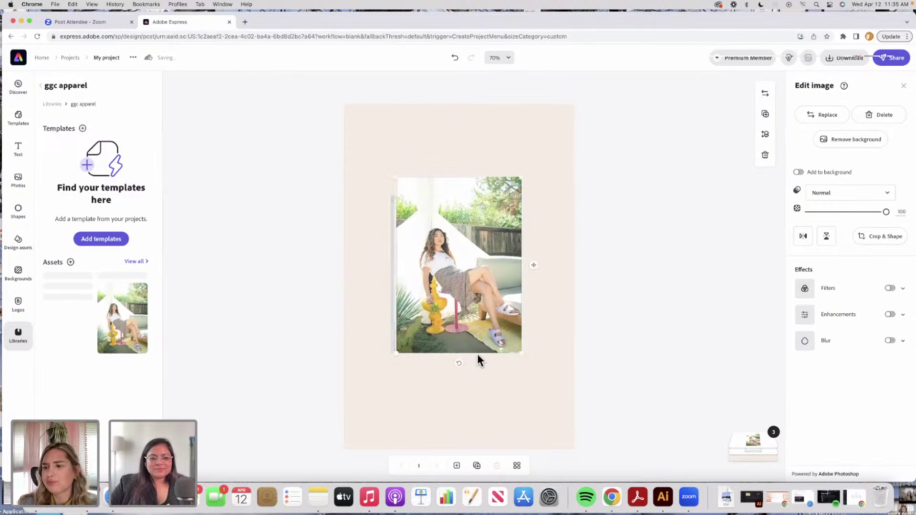
Step: Crop away the upper strip of the photo, keeping its full width
{"action": "left_click", "coordinate": [887, 236]}
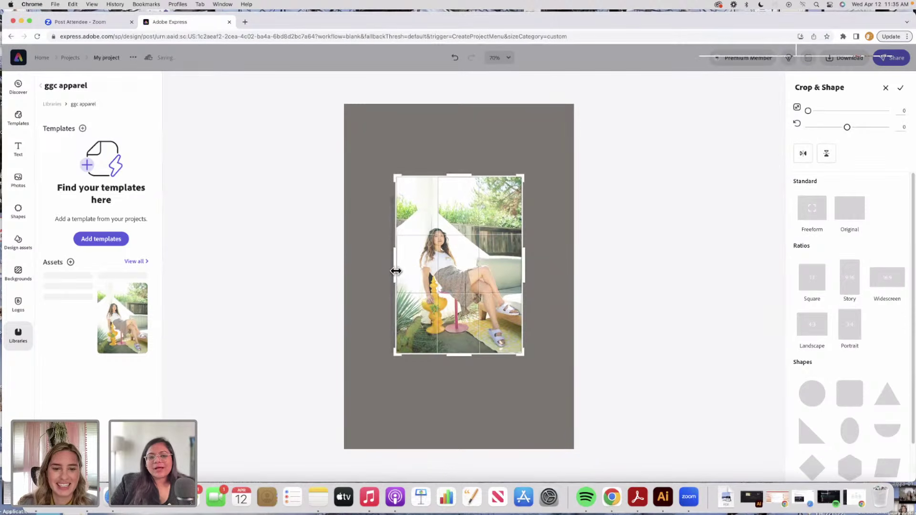
{"action": "left_click_drag", "start_coordinate": [397, 182], "coordinate": [417, 204]}
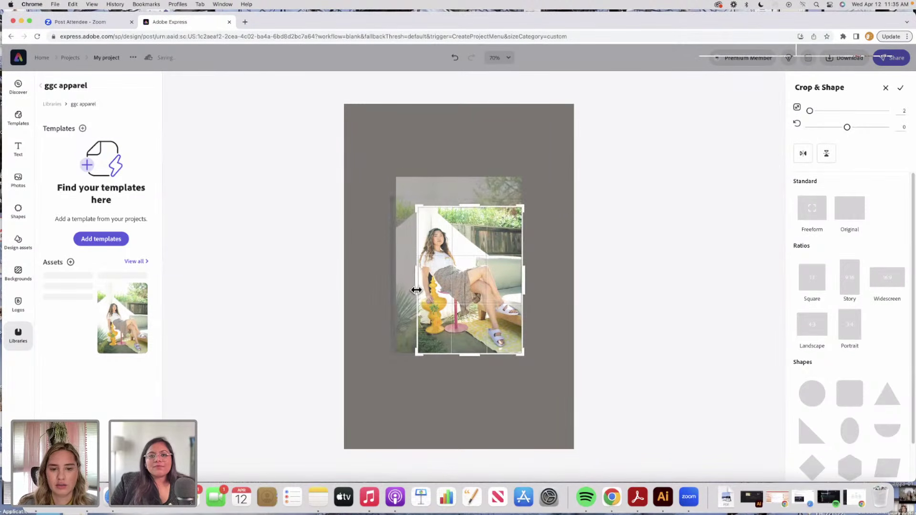
{"action": "left_click_drag", "start_coordinate": [417, 290], "coordinate": [399, 287]}
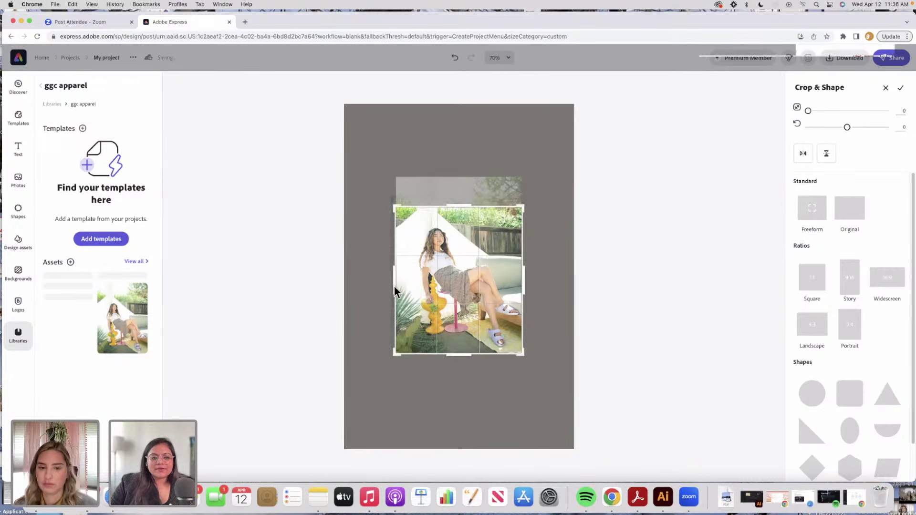
{"action": "left_click", "coordinate": [639, 285]}
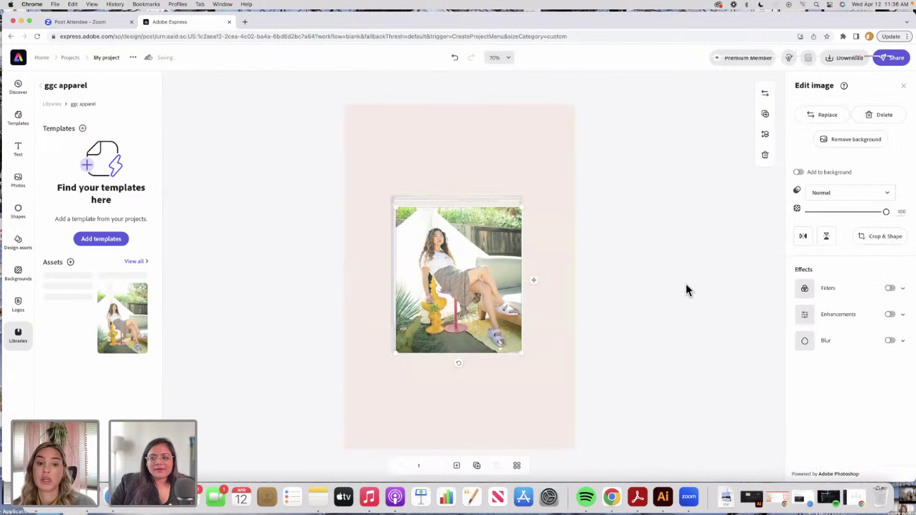
Step: Fit the cropped photo to the polaroid frame's opening and send it behind the frame
{"action": "left_click", "coordinate": [433, 286]}
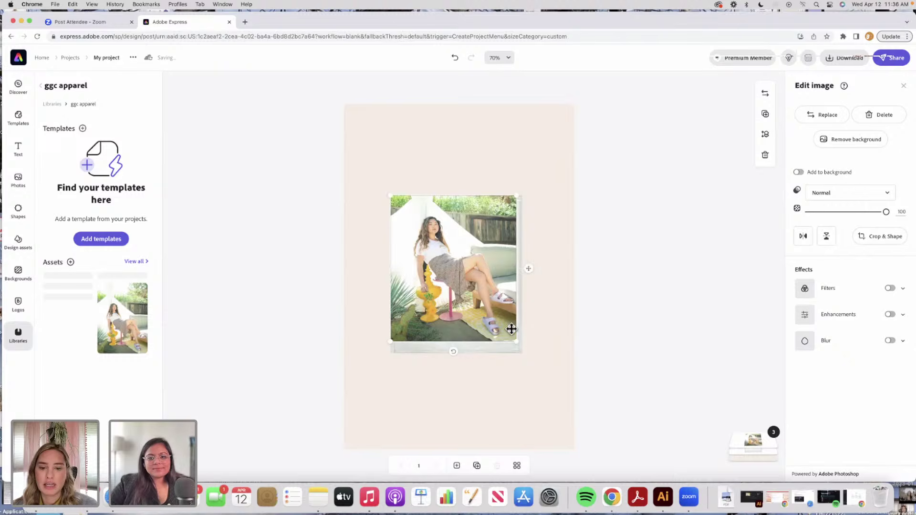
{"action": "left_click_drag", "start_coordinate": [516, 343], "coordinate": [519, 348]}
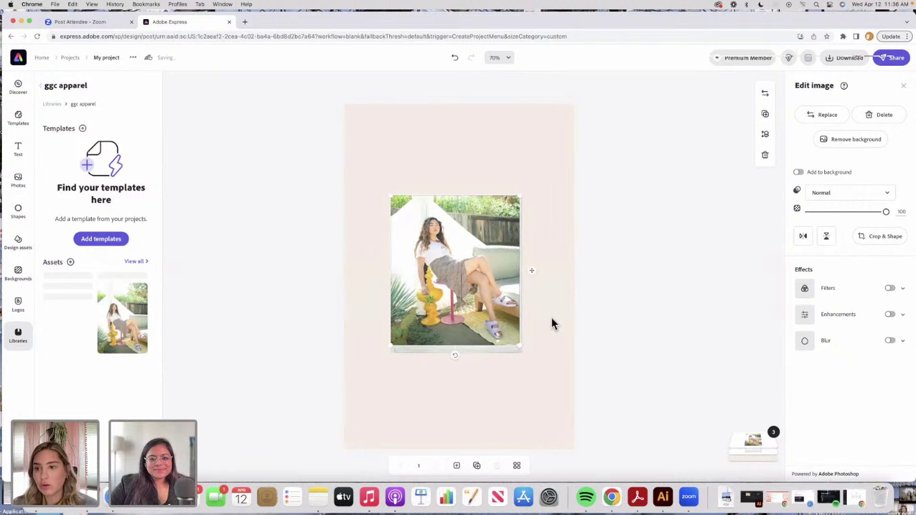
{"action": "left_click", "coordinate": [764, 135]}
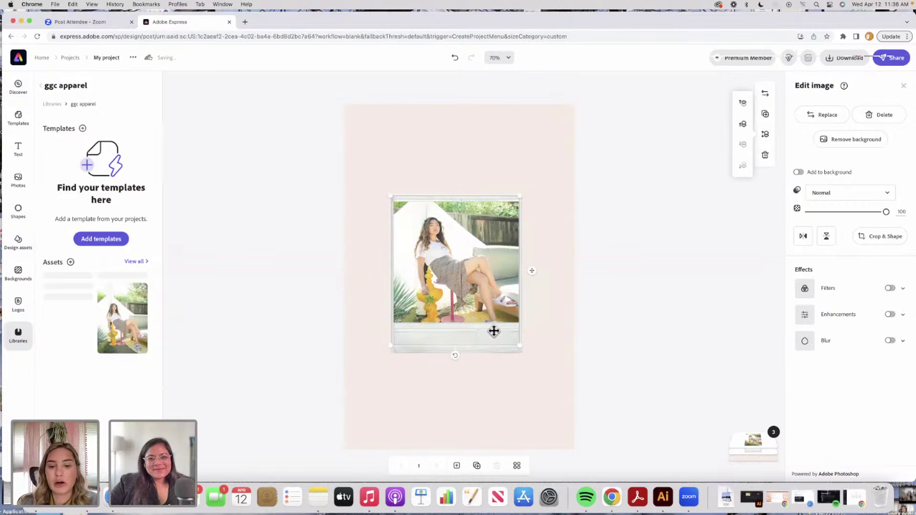
{"action": "left_click", "coordinate": [493, 352]}
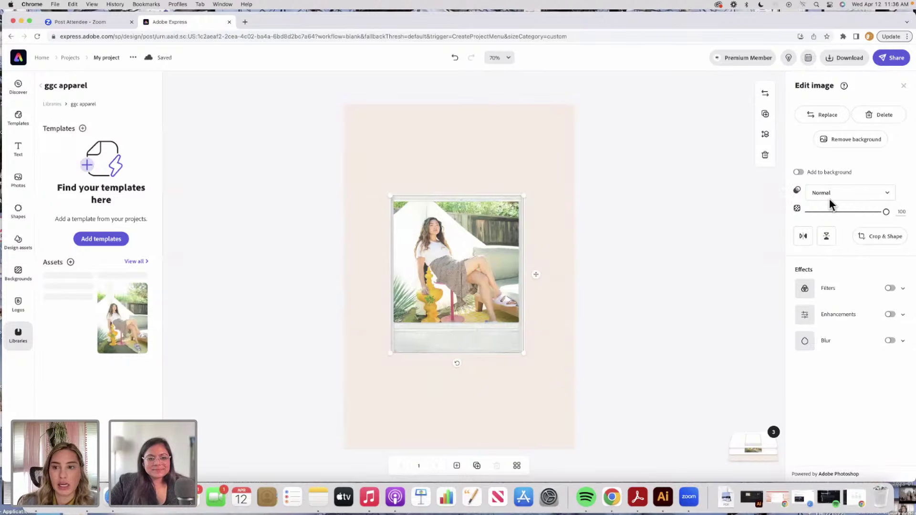
{"action": "left_click", "coordinate": [766, 136]}
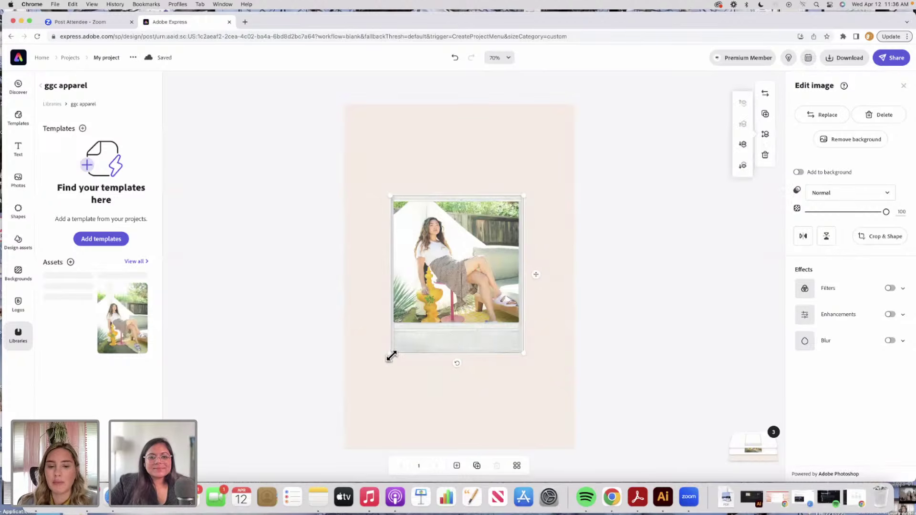
{"action": "left_click", "coordinate": [475, 346]}
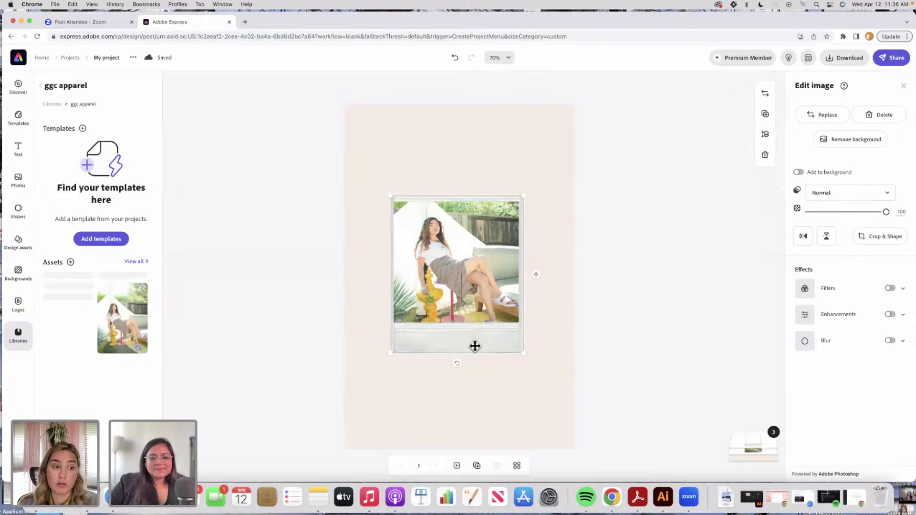
Step: Clear the polaroid search and look through the trending design assets for a decoration
{"action": "left_click", "coordinate": [25, 236]}
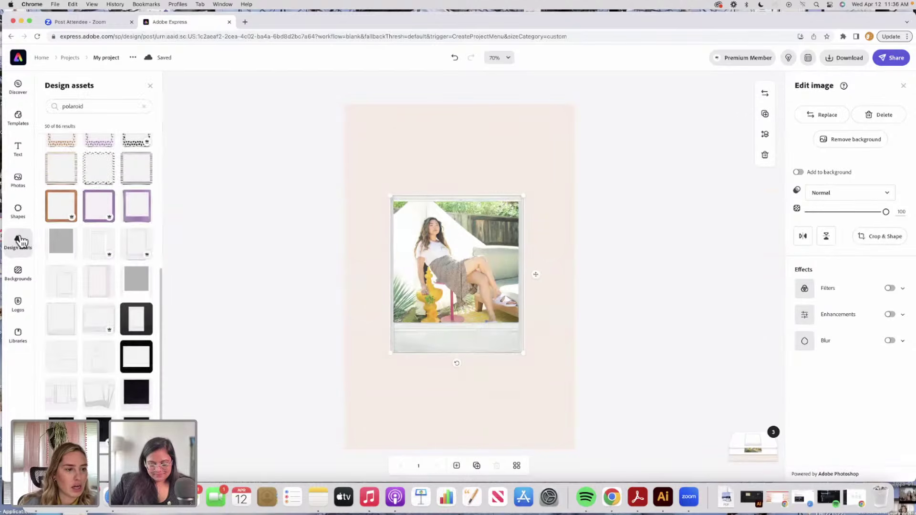
{"action": "left_click", "coordinate": [144, 110]}
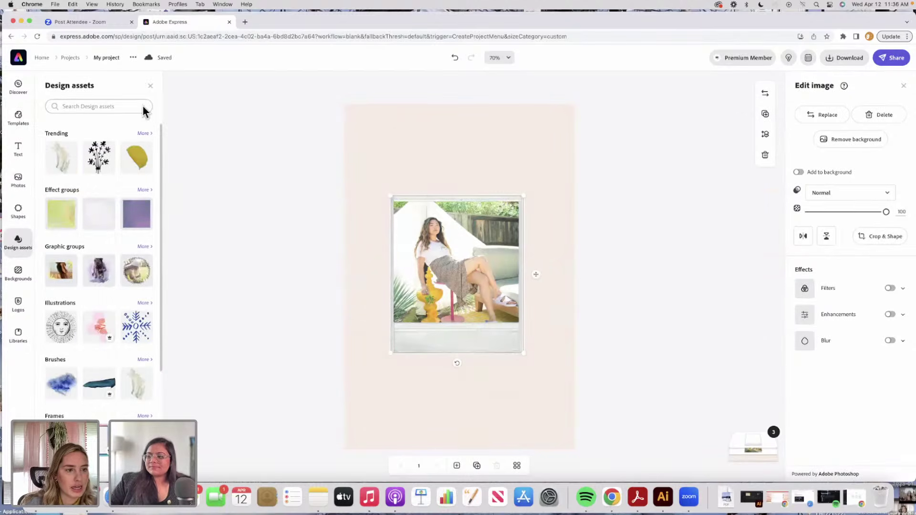
{"action": "left_click", "coordinate": [146, 133]}
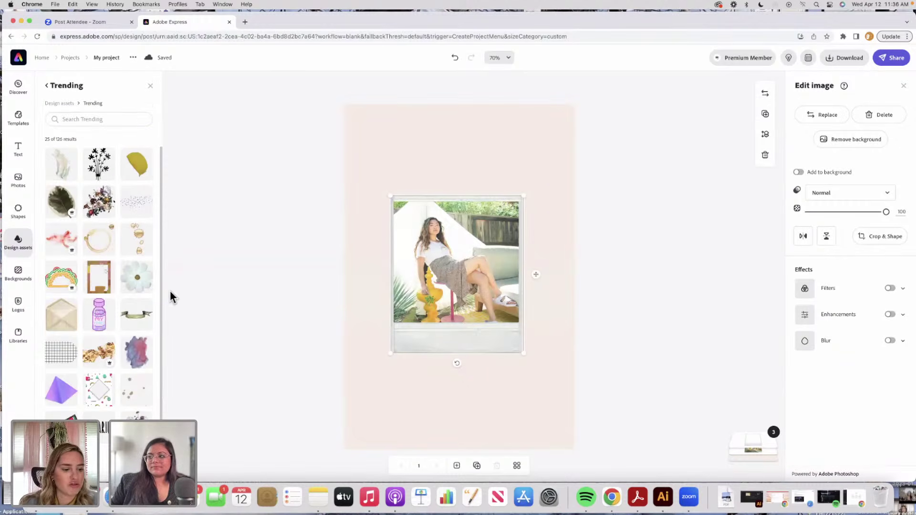
{"action": "scroll", "coordinate": [145, 206], "scroll_direction": "down", "scroll_amount": 1}
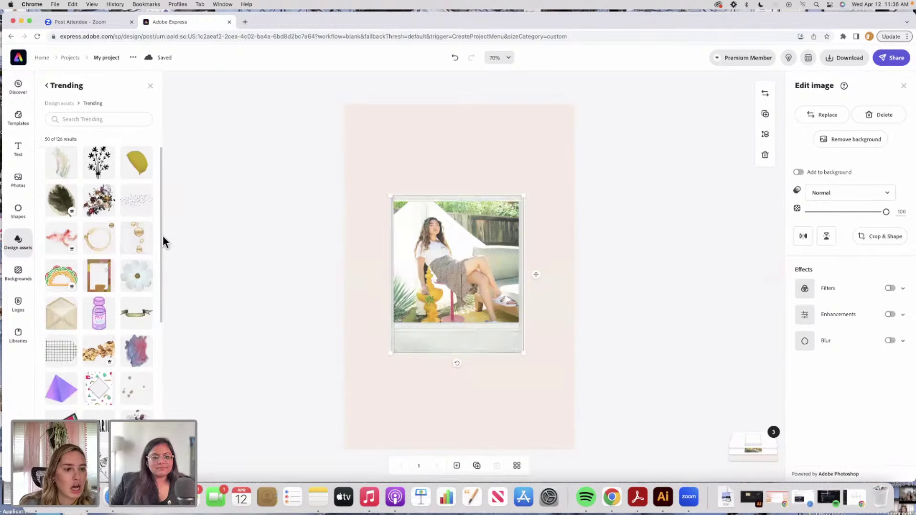
{"action": "scroll", "coordinate": [160, 249], "scroll_direction": "down", "scroll_amount": 15}
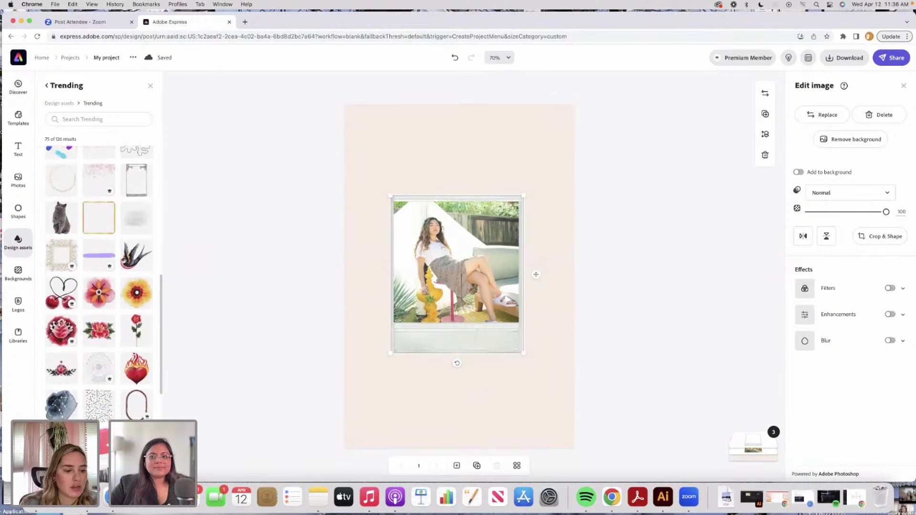
{"action": "scroll", "coordinate": [143, 287], "scroll_direction": "down", "scroll_amount": 5}
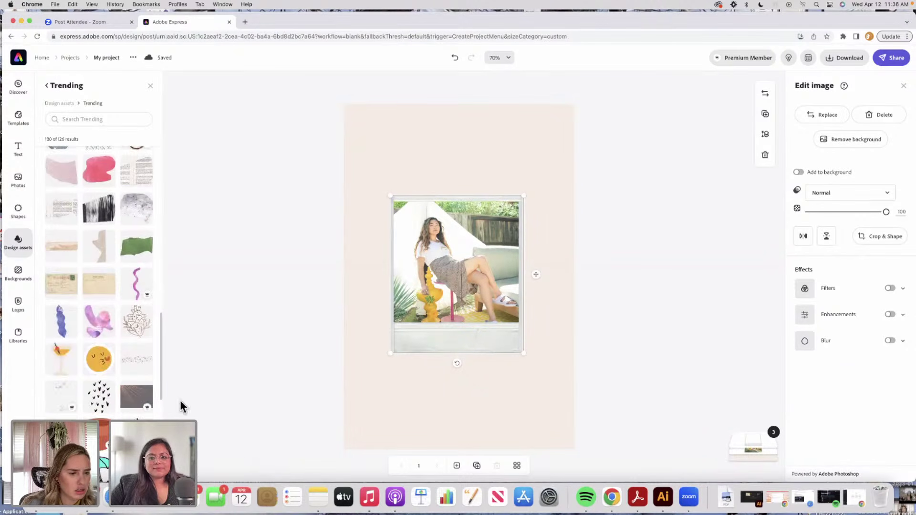
{"action": "scroll", "coordinate": [161, 356], "scroll_direction": "down", "scroll_amount": 10}
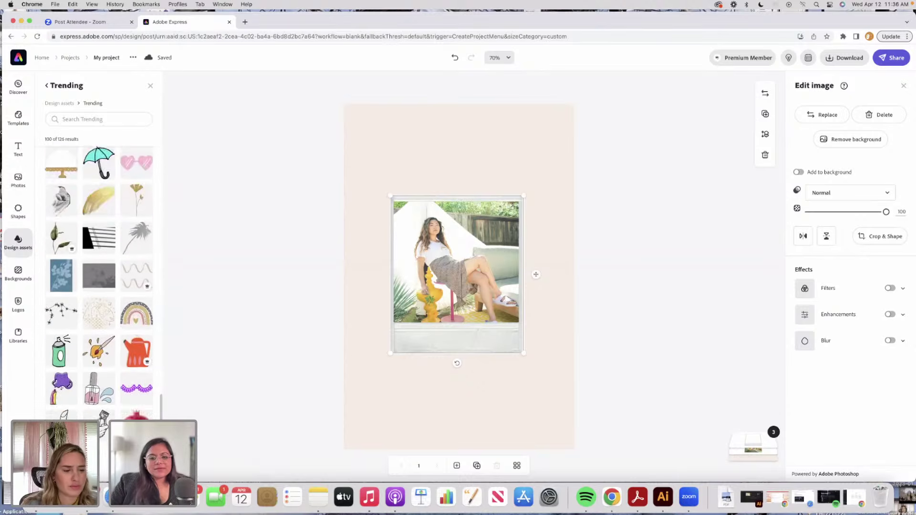
{"action": "scroll", "coordinate": [99, 281], "scroll_direction": "down", "scroll_amount": 5}
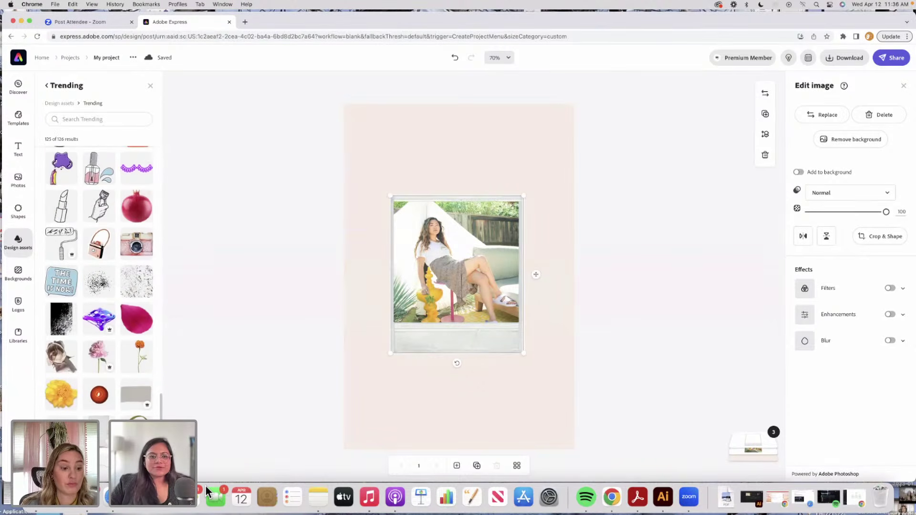
{"action": "scroll", "coordinate": [143, 286], "scroll_direction": "down", "scroll_amount": 3}
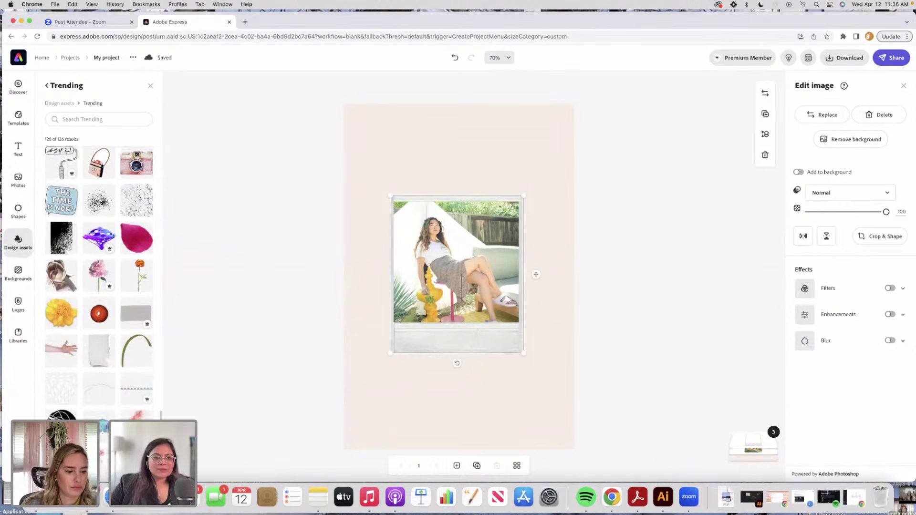
{"action": "left_click", "coordinate": [96, 116]}
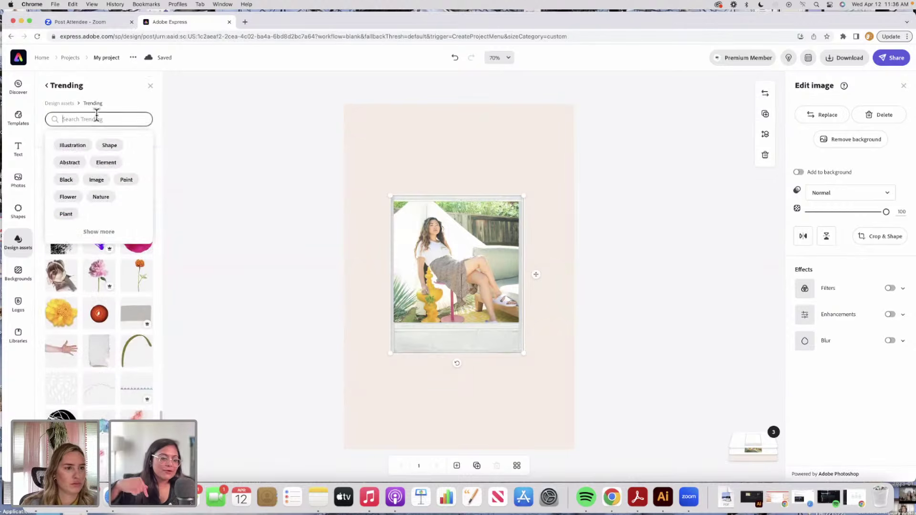
Step: Search all design assets for "paint"
{"action": "left_click", "coordinate": [60, 103]}
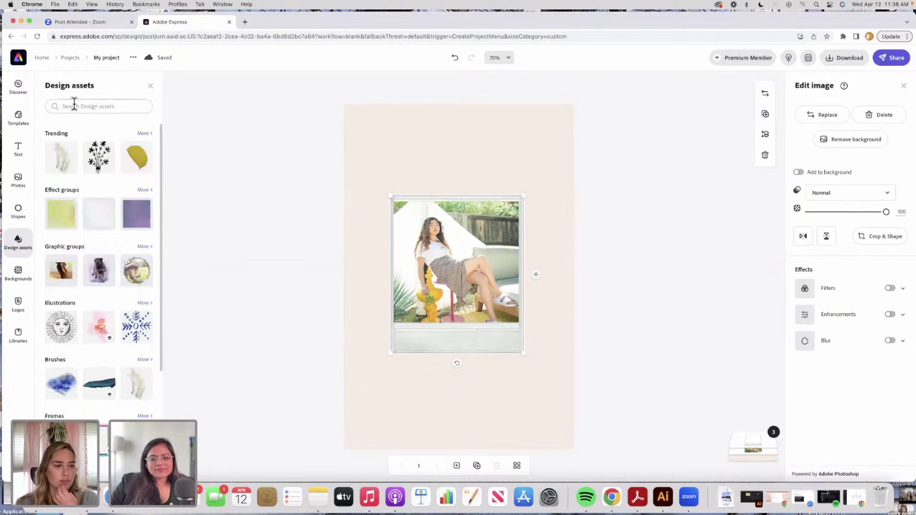
{"action": "left_click", "coordinate": [98, 107]}
{"action": "type", "text": "pa"}
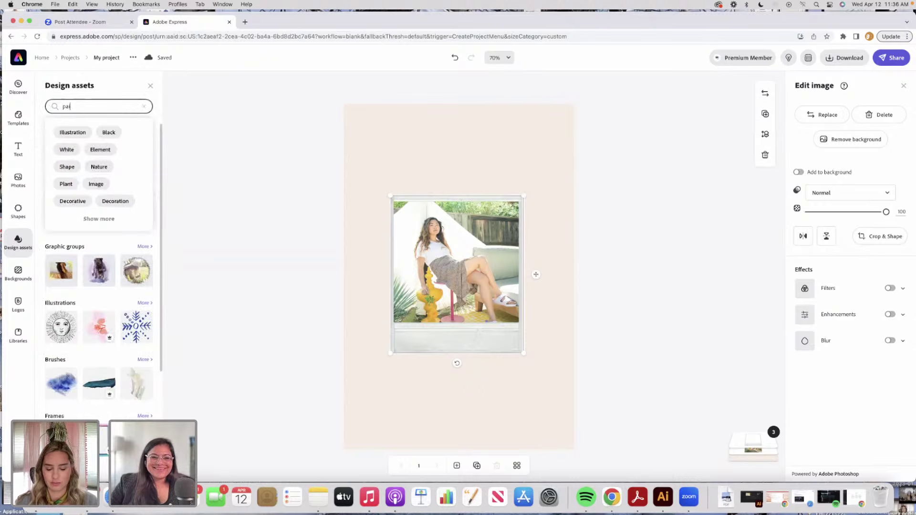
{"action": "type", "text": "int"}
{"action": "key", "text": "Return"}
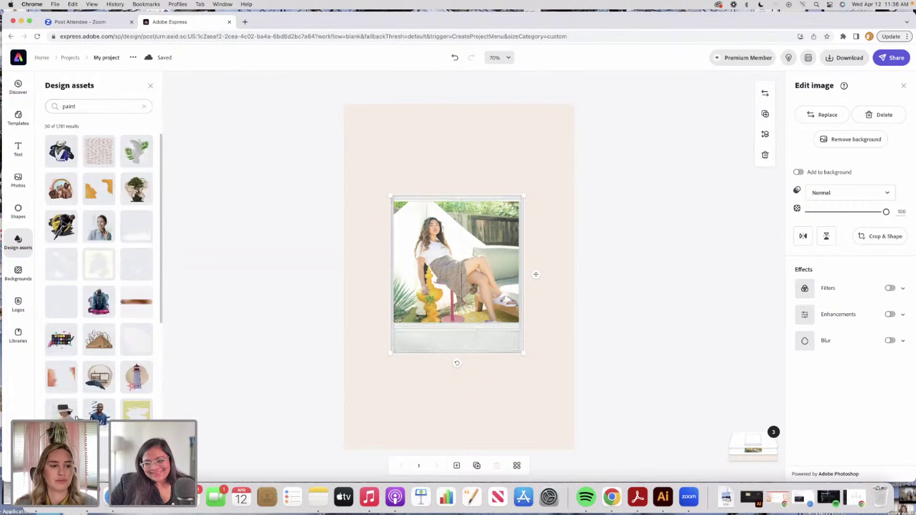
Step: Add the gold speckled paint texture to the page and resize it over the photo in the polaroid
{"action": "left_click_drag", "start_coordinate": [164, 310], "coordinate": [165, 419]}
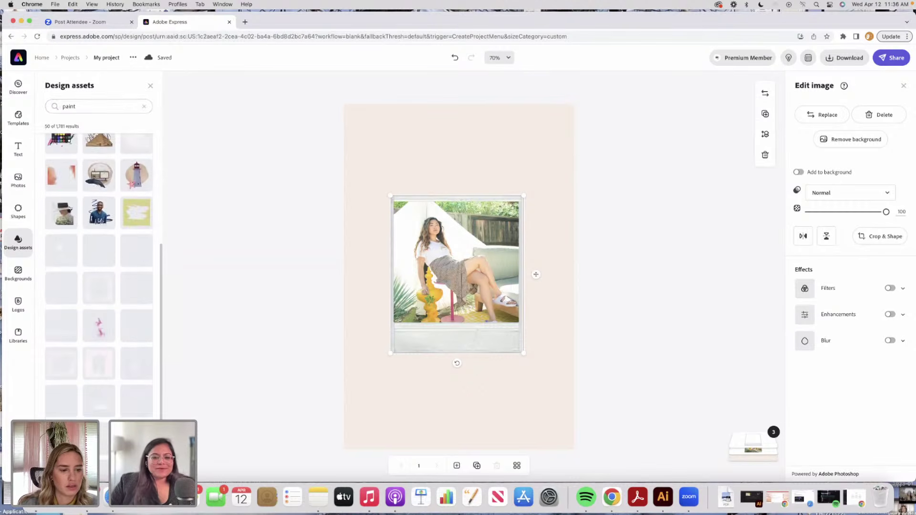
{"action": "scroll", "coordinate": [146, 233], "scroll_direction": "down", "scroll_amount": 10}
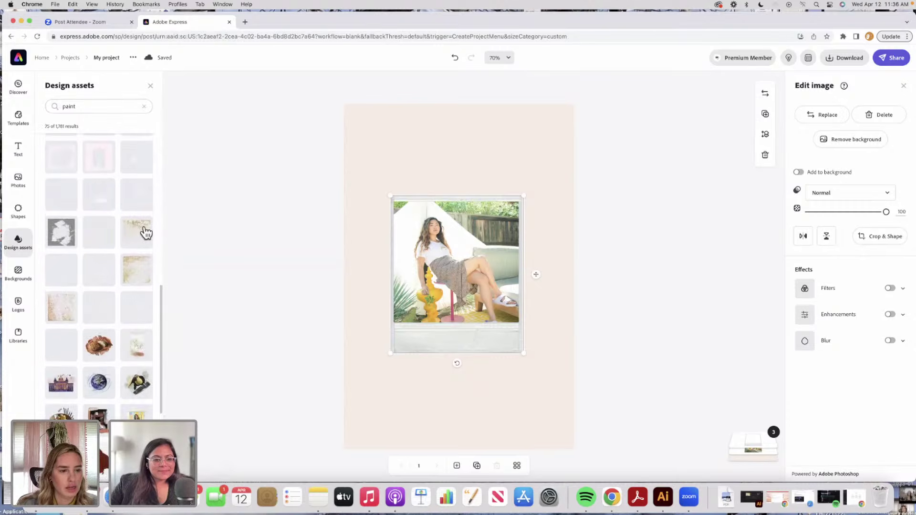
{"action": "left_click", "coordinate": [146, 232]}
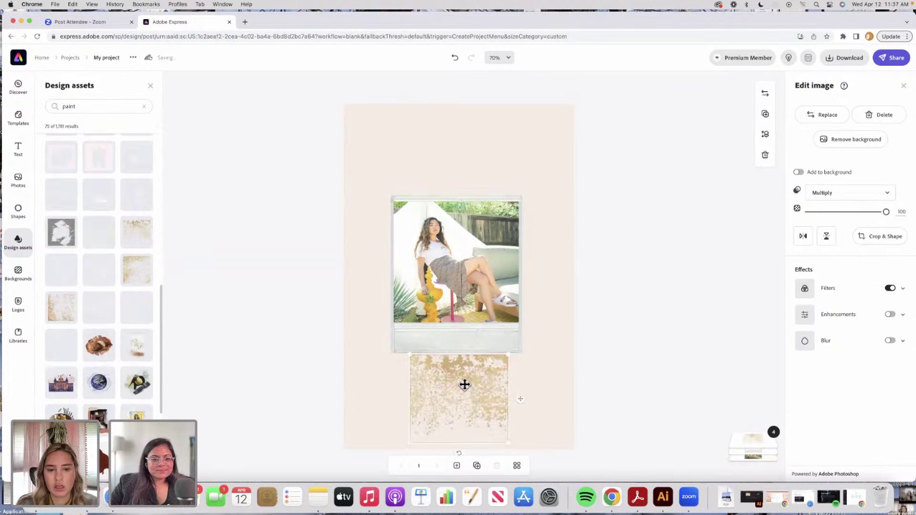
{"action": "left_click_drag", "start_coordinate": [464, 384], "coordinate": [463, 245]}
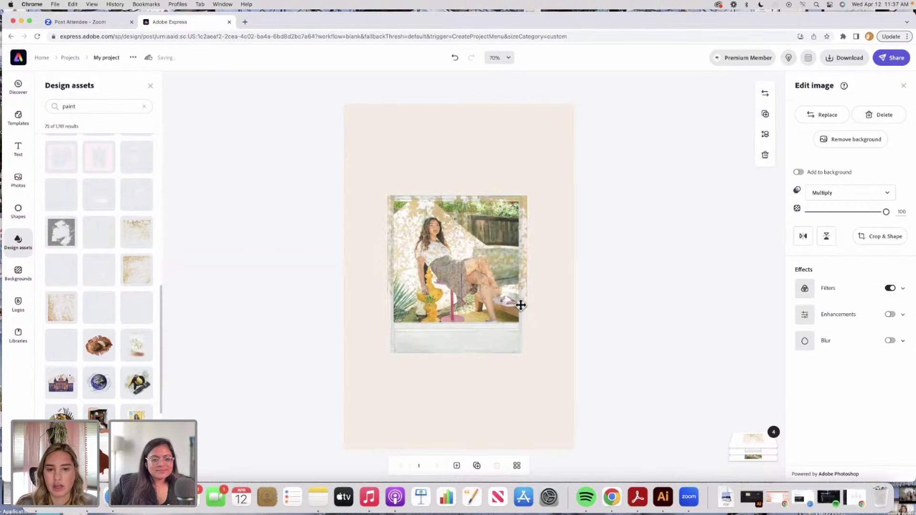
{"action": "left_click_drag", "start_coordinate": [525, 321], "coordinate": [503, 301]}
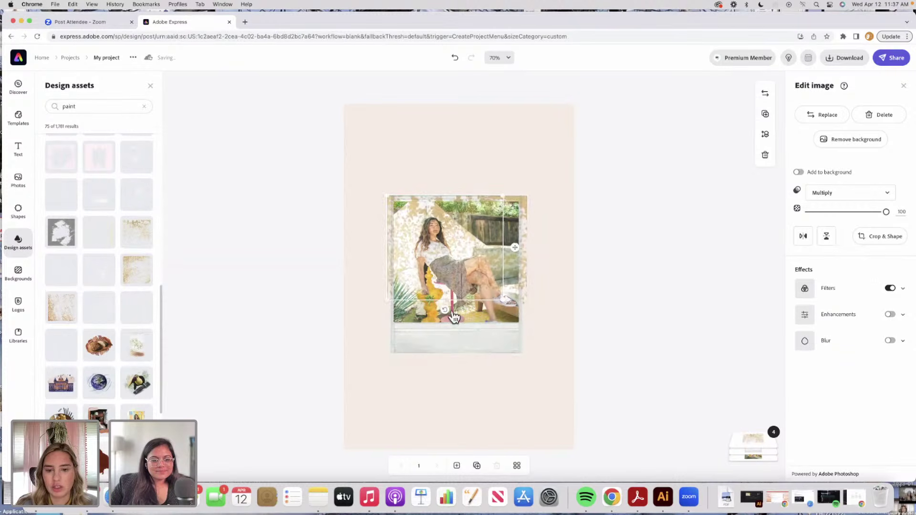
Step: Turn the gold texture upside down and fit it to the polaroid's width along the frame's lower edge
{"action": "mouse_move", "coordinate": [454, 318]}
{"action": "left_mouse_down"}
{"action": "mouse_move", "coordinate": [501, 237]}
{"action": "mouse_move", "coordinate": [436, 197]}
{"action": "mouse_move", "coordinate": [444, 206]}
{"action": "left_mouse_up"}
{"action": "left_click_drag", "start_coordinate": [458, 281], "coordinate": [463, 338]}
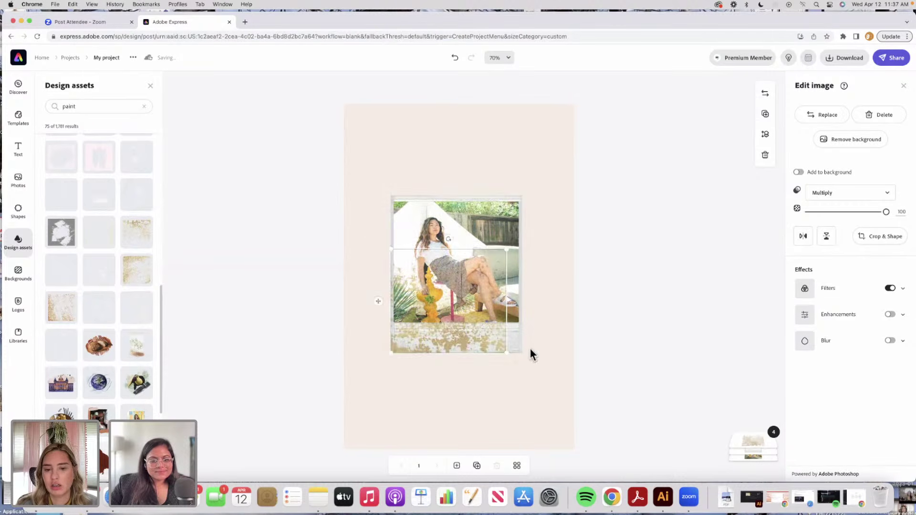
{"action": "left_click_drag", "start_coordinate": [506, 248], "coordinate": [523, 234]}
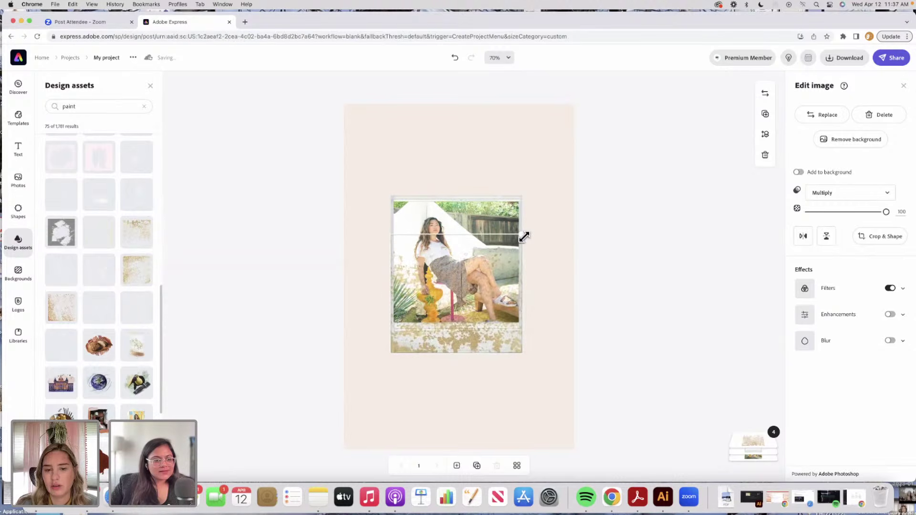
{"action": "left_click", "coordinate": [630, 275]}
{"action": "left_click", "coordinate": [485, 336]}
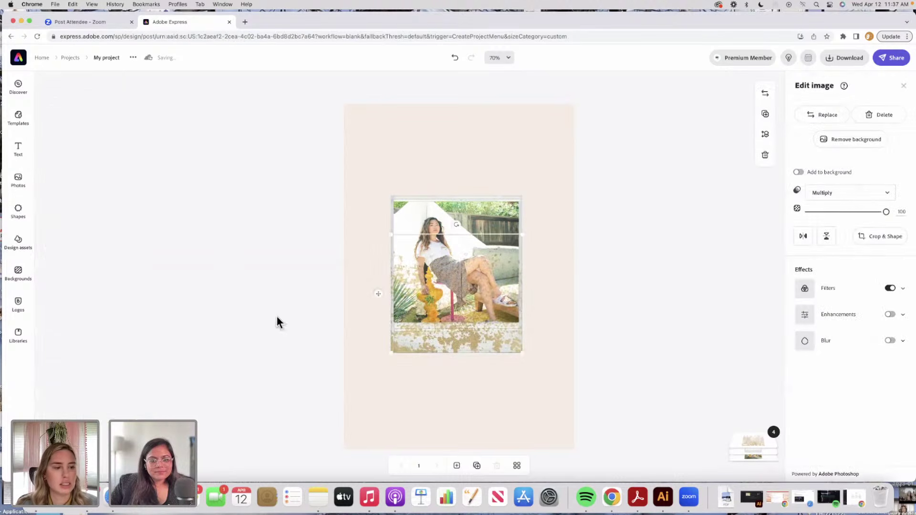
Step: Add the beige and green brush stroke from the paint results and rotate it around the polaroid's upper-right corner
{"action": "left_click", "coordinate": [19, 241]}
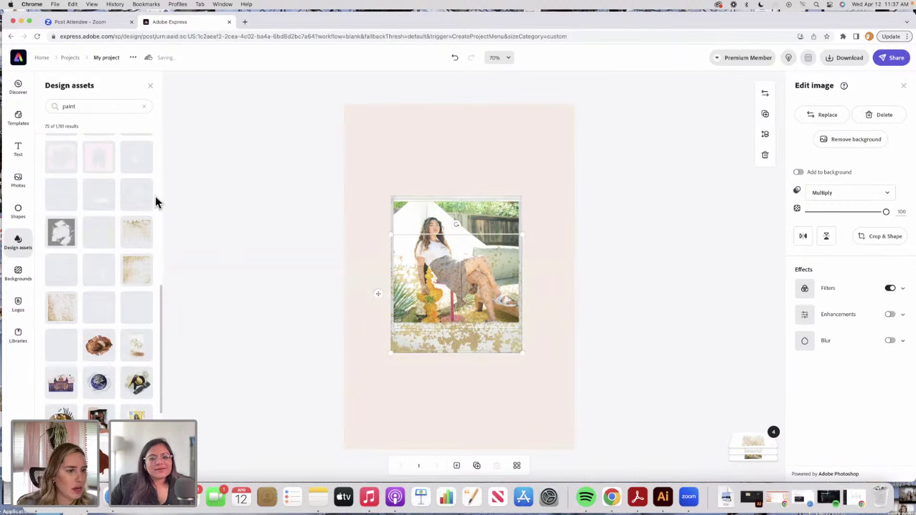
{"action": "left_click_drag", "start_coordinate": [162, 346], "coordinate": [162, 430]}
{"action": "scroll", "coordinate": [143, 410], "scroll_direction": "down", "scroll_amount": 3}
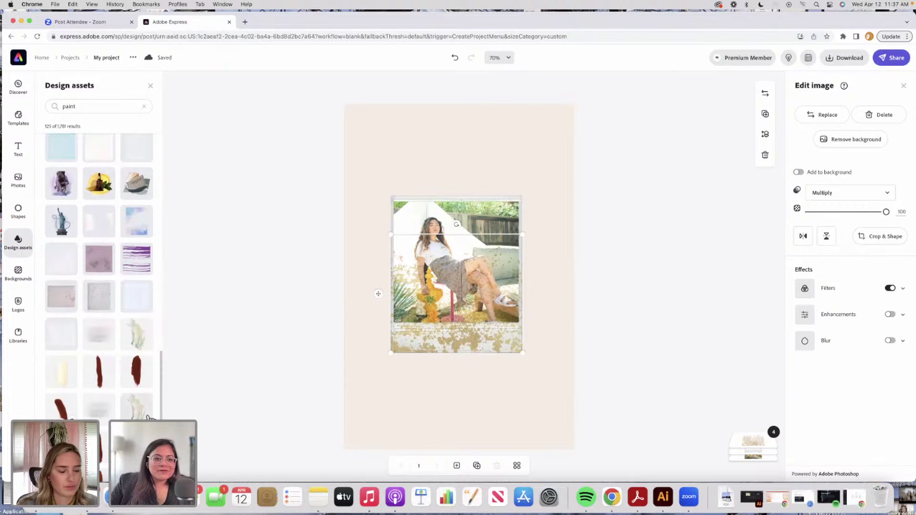
{"action": "left_click", "coordinate": [143, 409]}
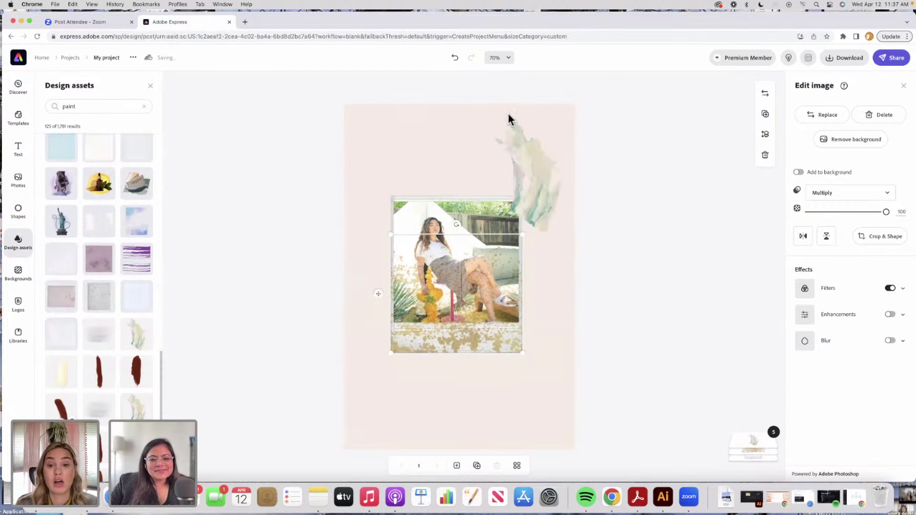
{"action": "left_click", "coordinate": [517, 165]}
{"action": "mouse_move", "coordinate": [529, 242]}
{"action": "left_mouse_down"}
{"action": "mouse_move", "coordinate": [552, 254]}
{"action": "mouse_move", "coordinate": [577, 240]}
{"action": "left_mouse_up"}
{"action": "left_click_drag", "start_coordinate": [524, 175], "coordinate": [509, 196]}
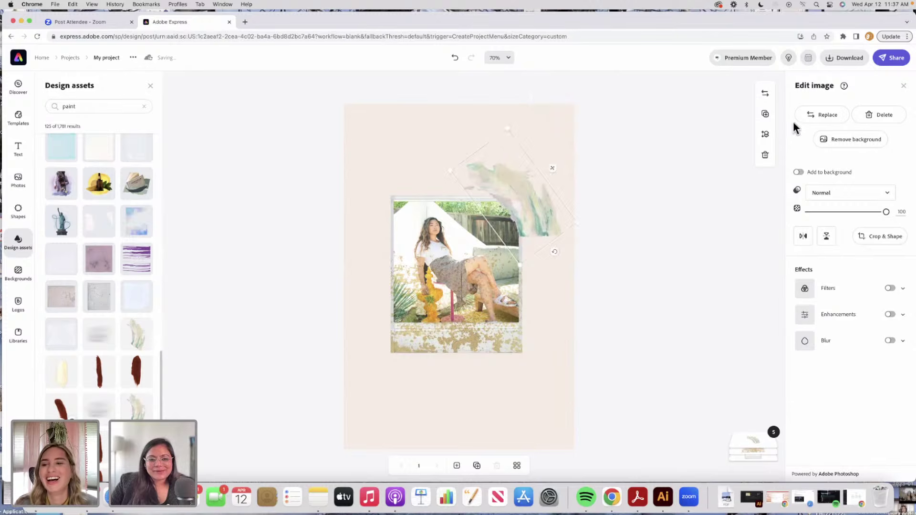
Step: Send the beige and green brush stroke to the back and shift it slightly left behind the polaroid
{"action": "left_click", "coordinate": [765, 140]}
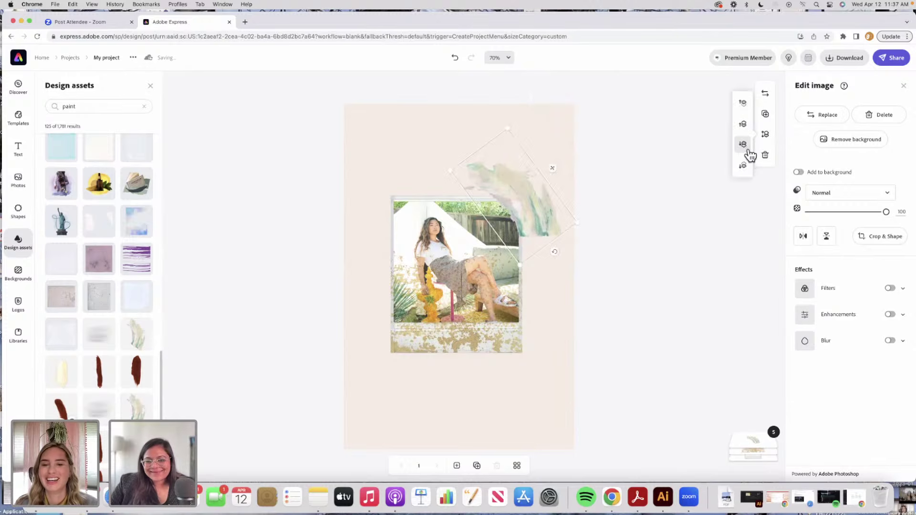
{"action": "left_click", "coordinate": [743, 167]}
{"action": "left_click", "coordinate": [628, 258]}
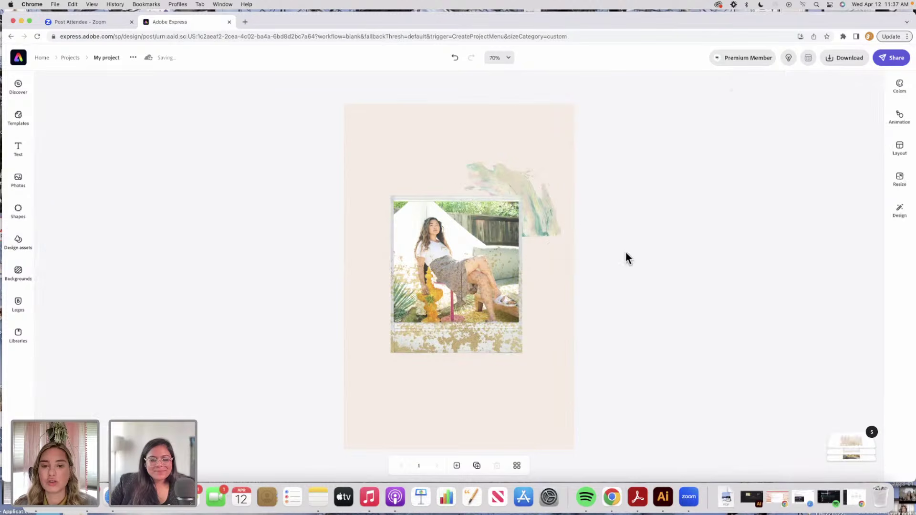
{"action": "left_click", "coordinate": [544, 224]}
{"action": "left_click_drag", "start_coordinate": [544, 224], "coordinate": [533, 225]}
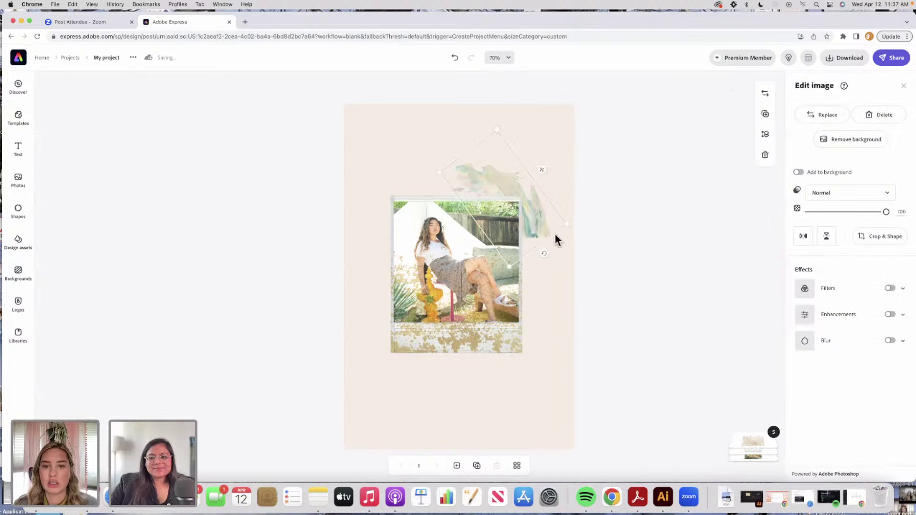
Step: Delete the gold speckled texture from the polaroid
{"action": "left_click", "coordinate": [564, 291]}
{"action": "left_click", "coordinate": [502, 352]}
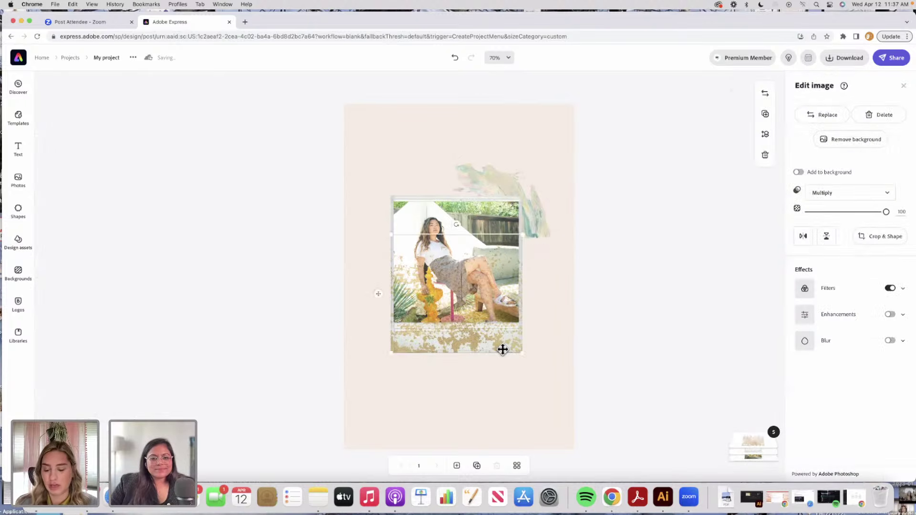
{"action": "key", "text": "Delete"}
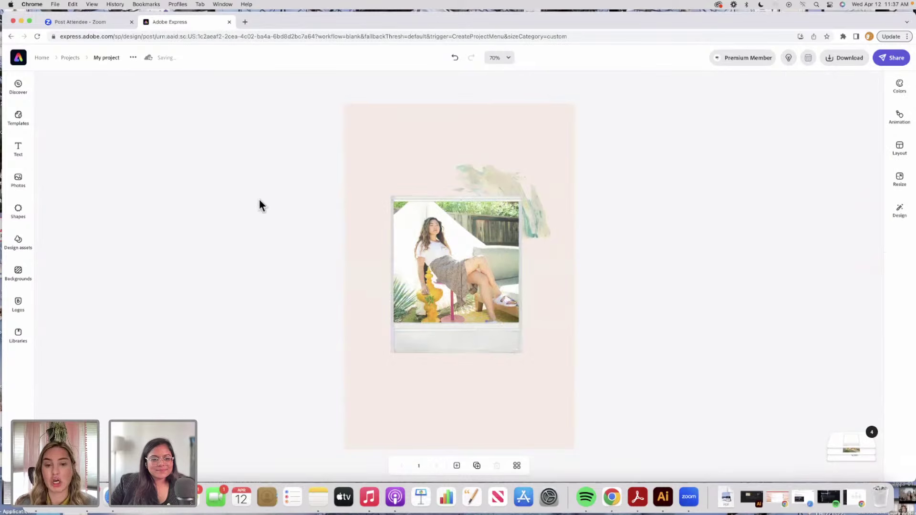
Step: Add the pale pink paint smear, place it over the polaroid's lower-left corner and shrink it
{"action": "left_click", "coordinate": [24, 245]}
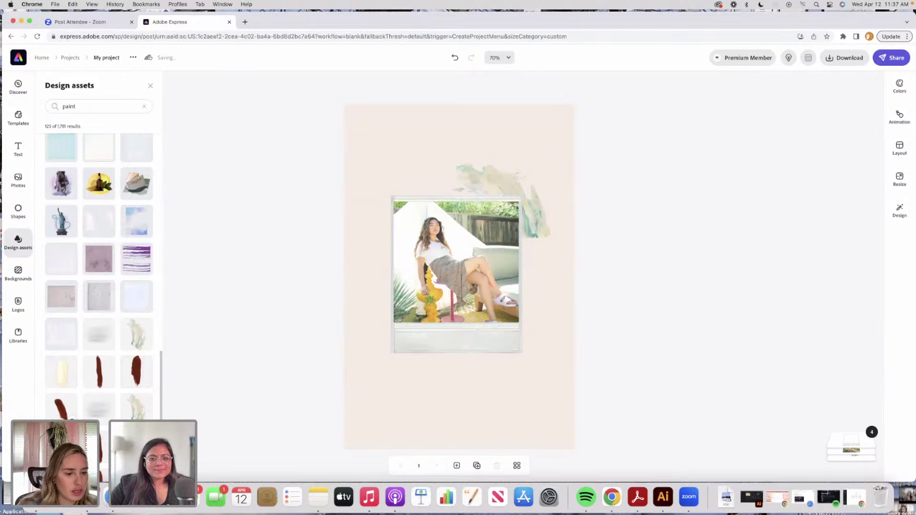
{"action": "scroll", "coordinate": [99, 277], "scroll_direction": "down", "scroll_amount": 10}
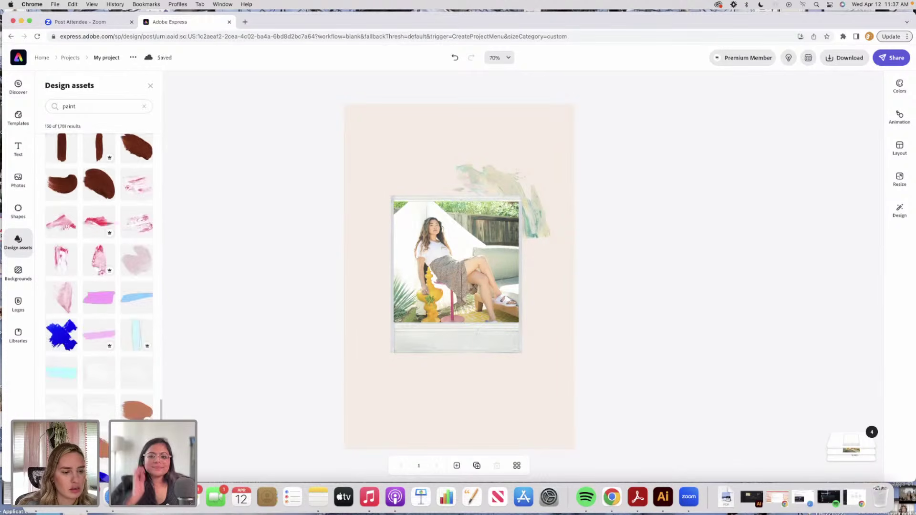
{"action": "left_click", "coordinate": [140, 261]}
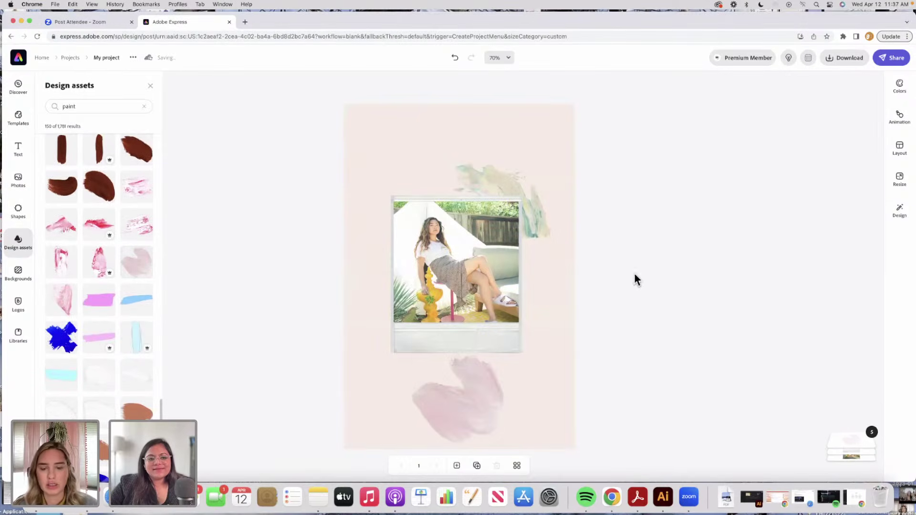
{"action": "mouse_move", "coordinate": [491, 390]}
{"action": "left_mouse_down"}
{"action": "mouse_move", "coordinate": [448, 345]}
{"action": "mouse_move", "coordinate": [434, 345]}
{"action": "left_mouse_up"}
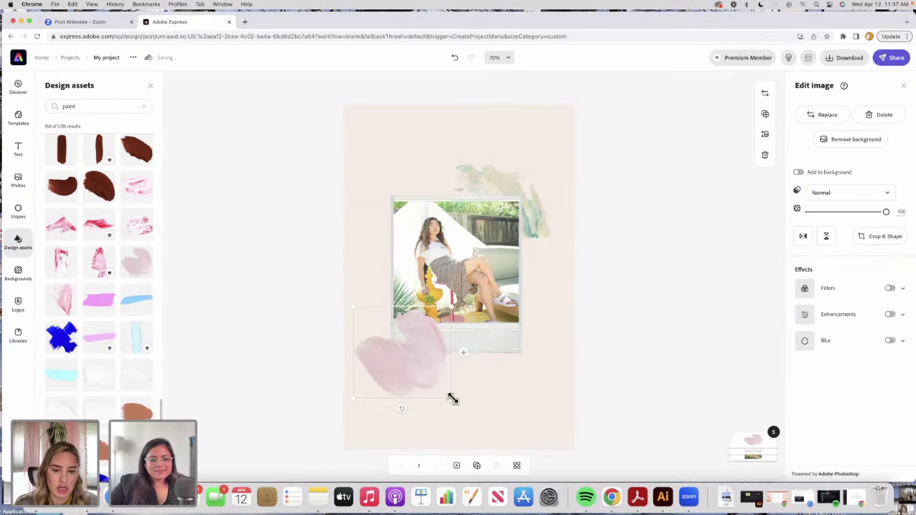
{"action": "left_click_drag", "start_coordinate": [452, 399], "coordinate": [432, 372]}
{"action": "left_click", "coordinate": [239, 241]}
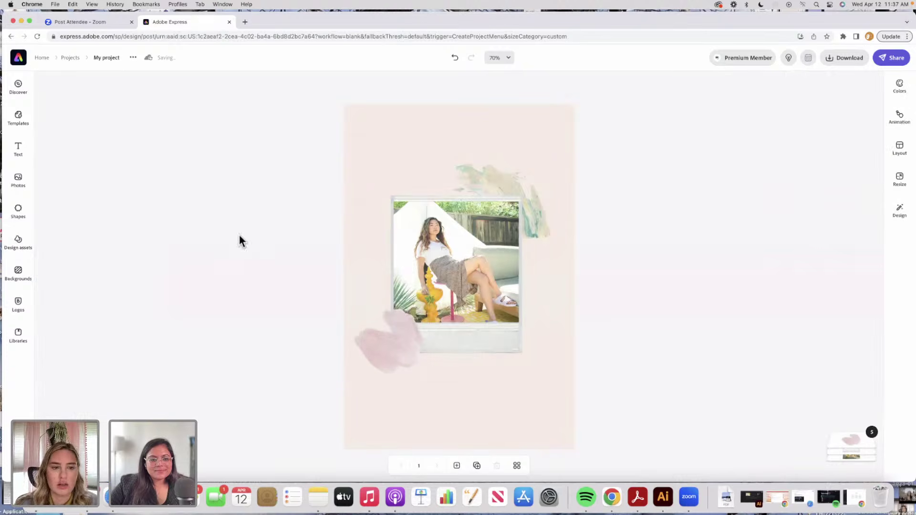
Step: Add a four-pointed star from the basic shapes, shrink it and place it over the polaroid's left edge
{"action": "left_click", "coordinate": [20, 221]}
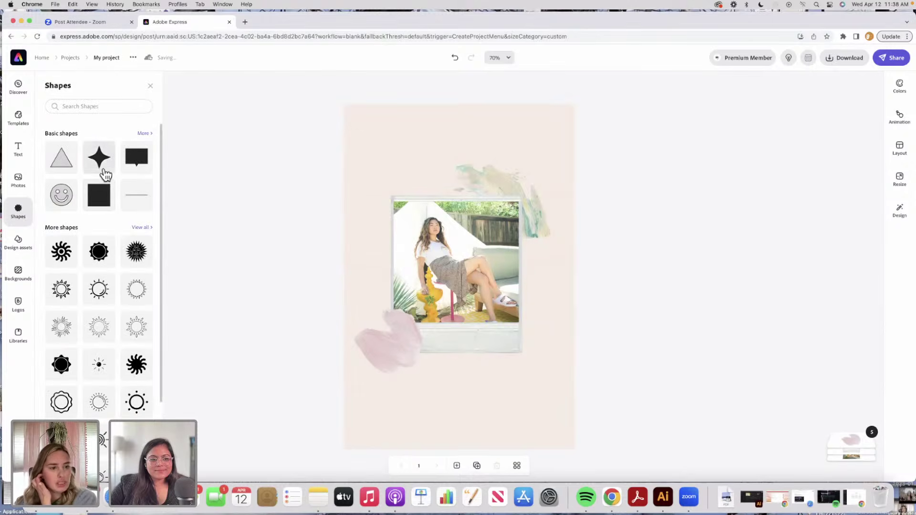
{"action": "left_click", "coordinate": [102, 165]}
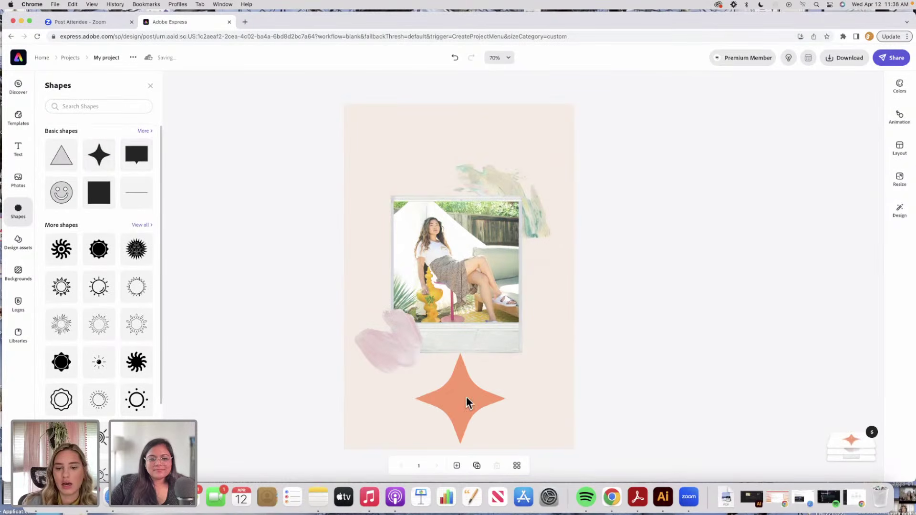
{"action": "left_click_drag", "start_coordinate": [506, 447], "coordinate": [396, 245]}
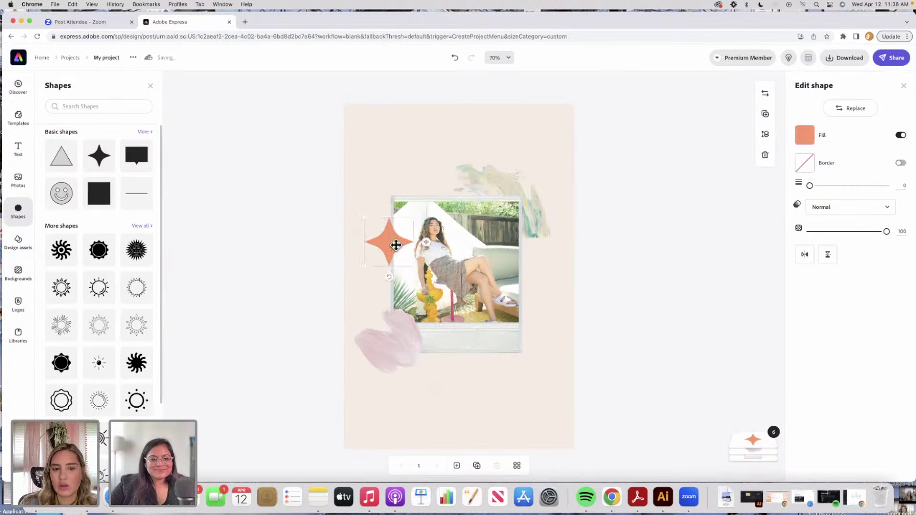
Step: Fill the star with the brand's white, shrink it further and move it over the photo's lower-right corner
{"action": "left_click", "coordinate": [806, 135]}
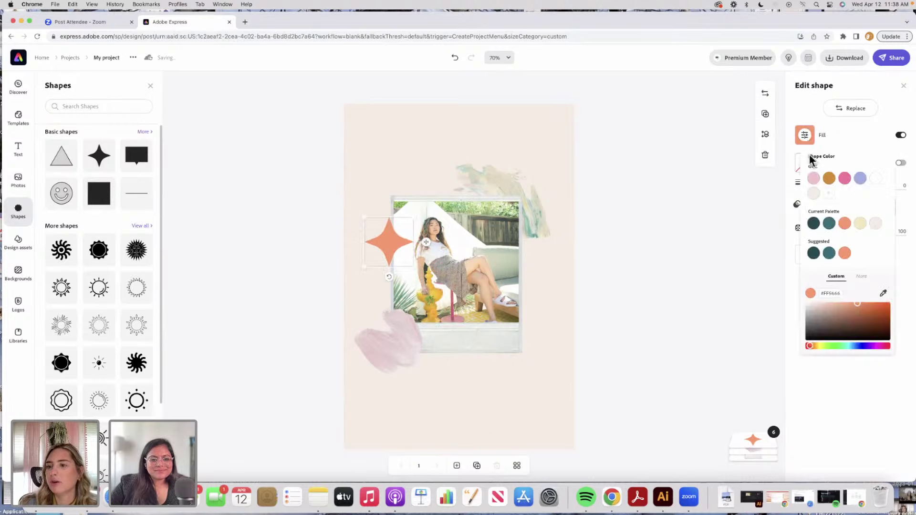
{"action": "left_click", "coordinate": [875, 179]}
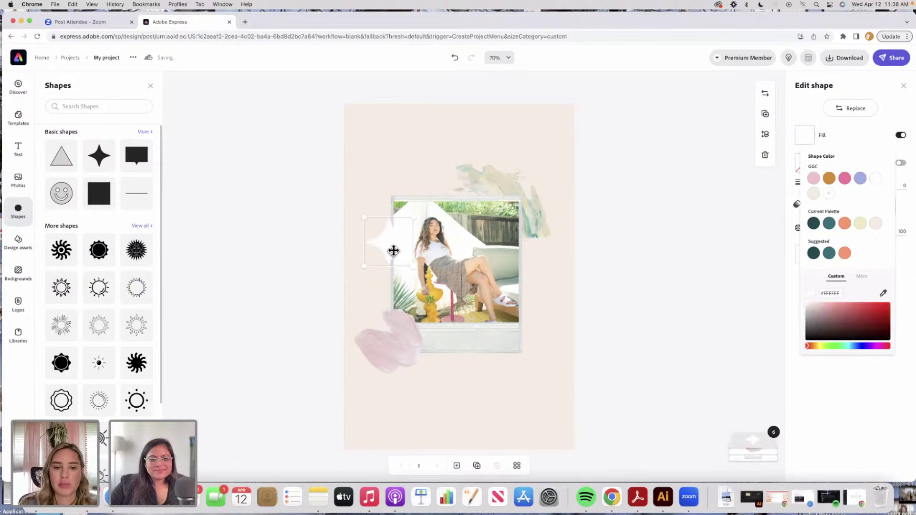
{"action": "left_click_drag", "start_coordinate": [393, 249], "coordinate": [518, 313]}
{"action": "left_click", "coordinate": [533, 311]}
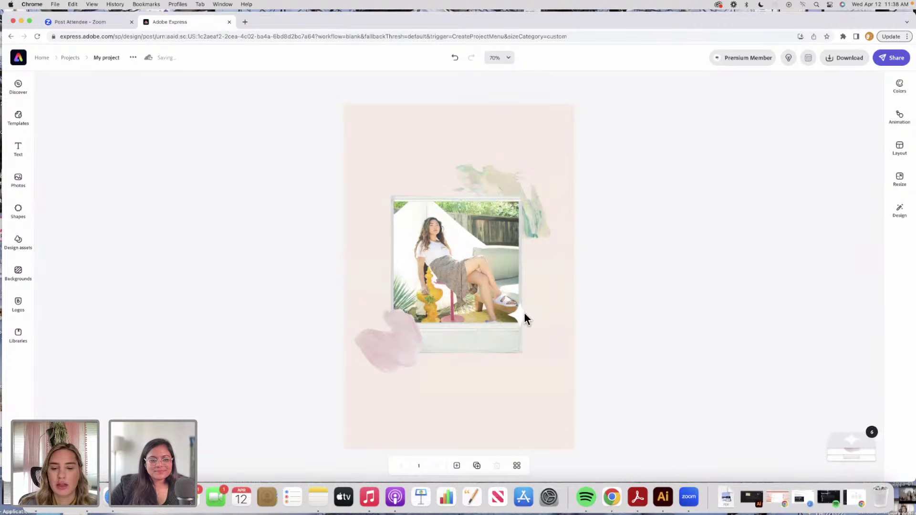
Step: Duplicate the card page and return to page 1
{"action": "left_click", "coordinate": [522, 314]}
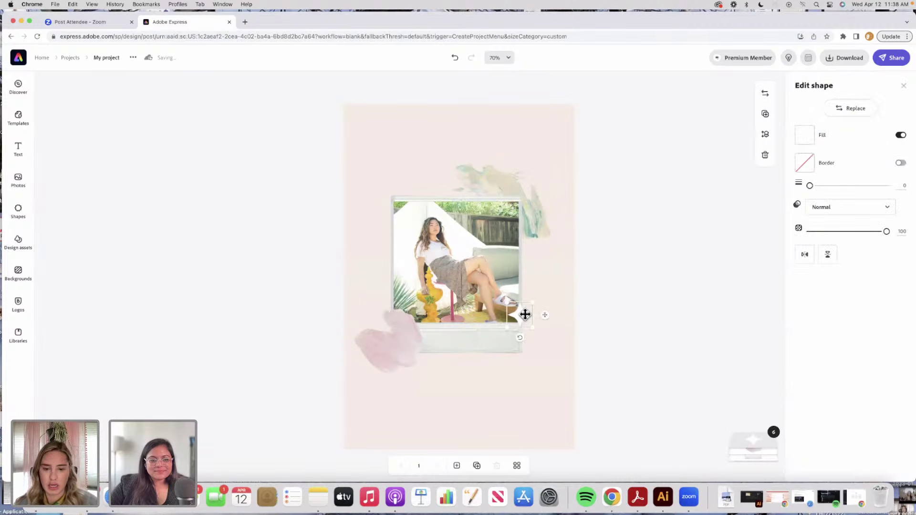
{"action": "left_click", "coordinate": [476, 466]}
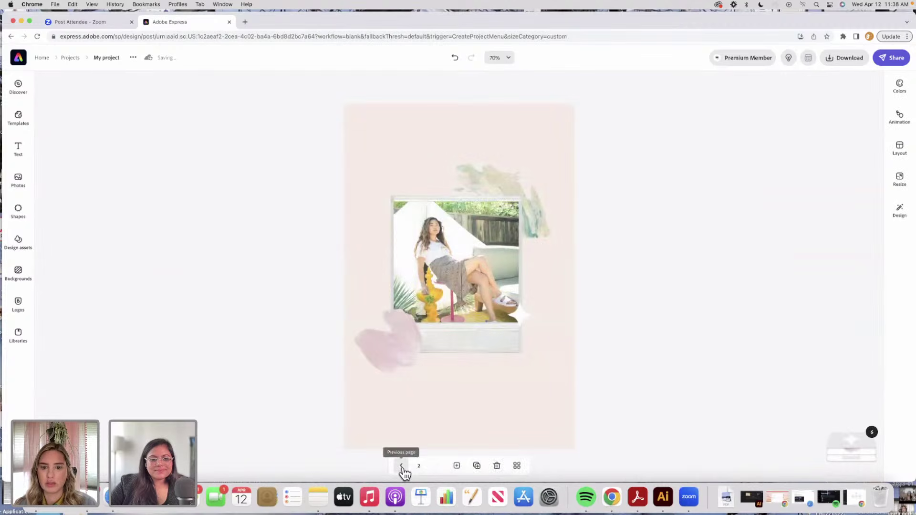
{"action": "left_click", "coordinate": [401, 466]}
Step: Duplicate the white star, make the copy smaller and place it just below and right of the original
{"action": "left_click", "coordinate": [523, 313]}
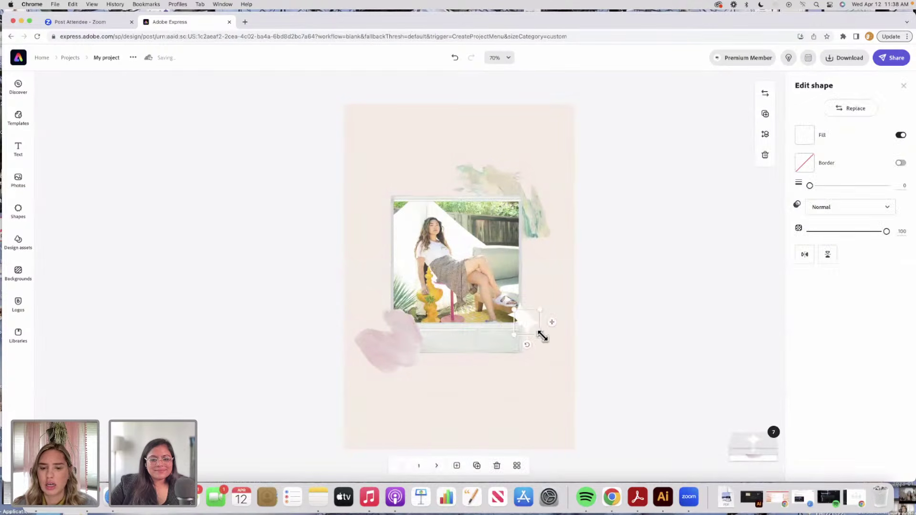
{"action": "left_click_drag", "start_coordinate": [541, 333], "coordinate": [528, 324]}
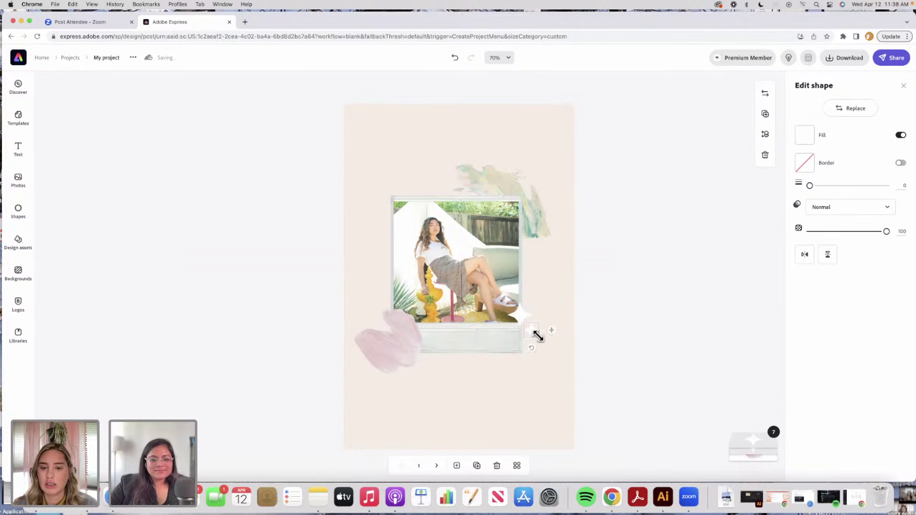
{"action": "left_click", "coordinate": [656, 324]}
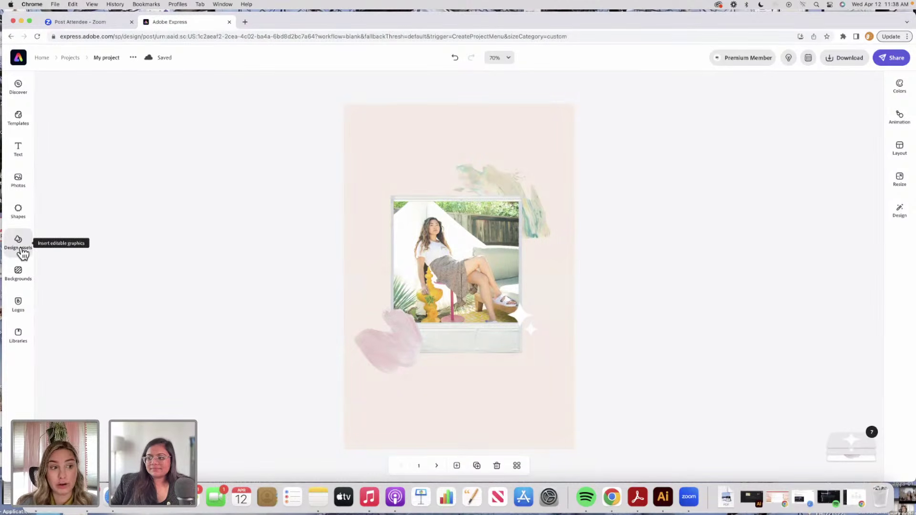
Step: Add the gold primary logo in the card's lower-right corner and a slightly enlarged pink lightning bolt logo in the upper-left corner
{"action": "left_click", "coordinate": [18, 313]}
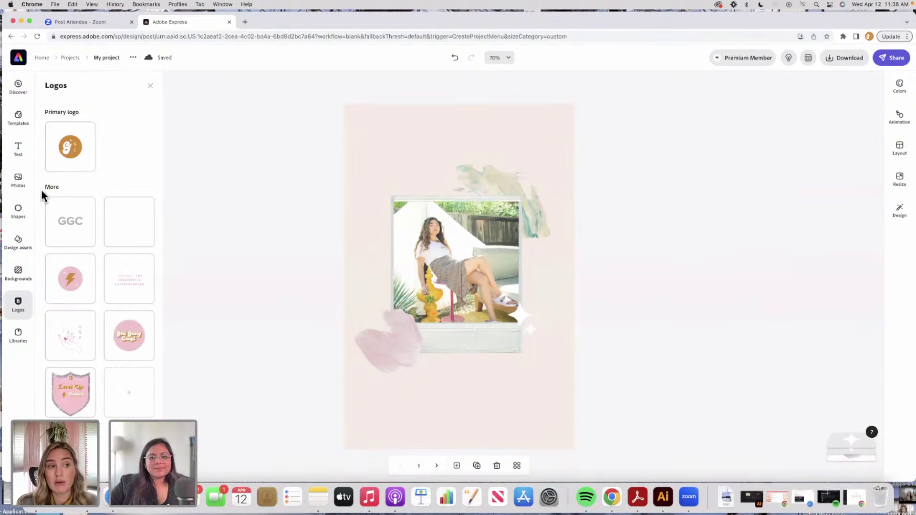
{"action": "left_click", "coordinate": [71, 161]}
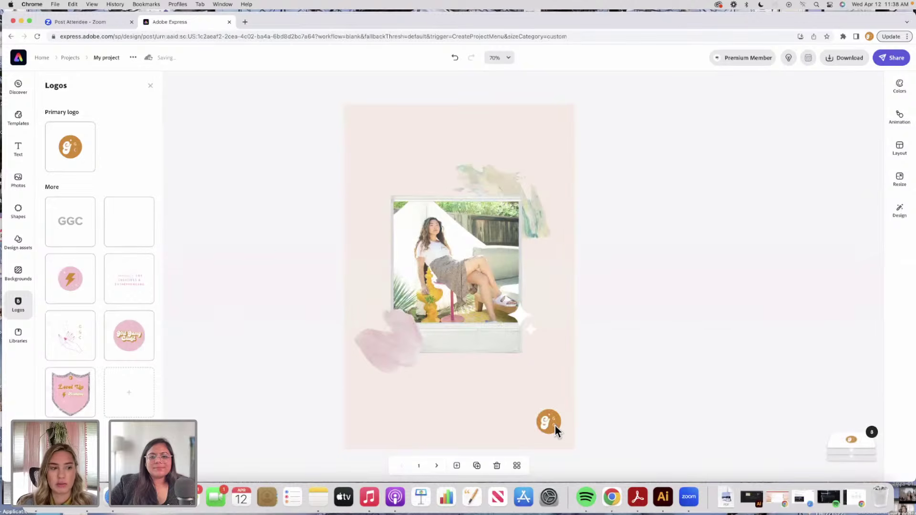
{"action": "left_click", "coordinate": [70, 286]}
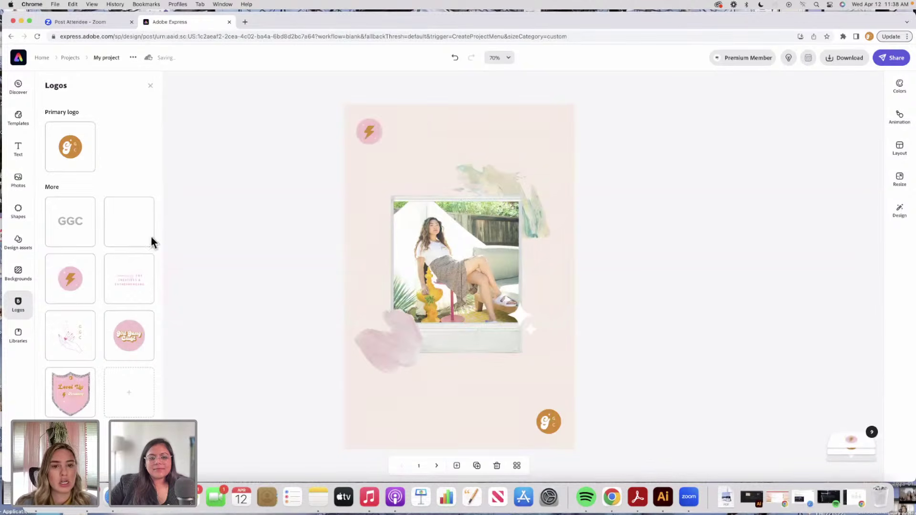
{"action": "left_click", "coordinate": [389, 147]}
{"action": "left_click_drag", "start_coordinate": [389, 157], "coordinate": [403, 172]}
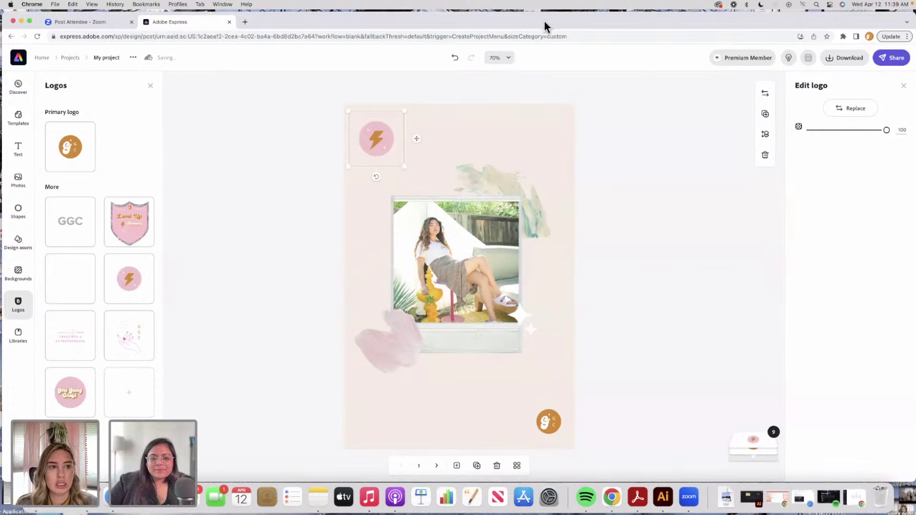
Step: Leave the project for the brands overview and examine the logo, color and font setup for a new brand
{"action": "left_click_drag", "start_coordinate": [544, 20], "coordinate": [542, 34]}
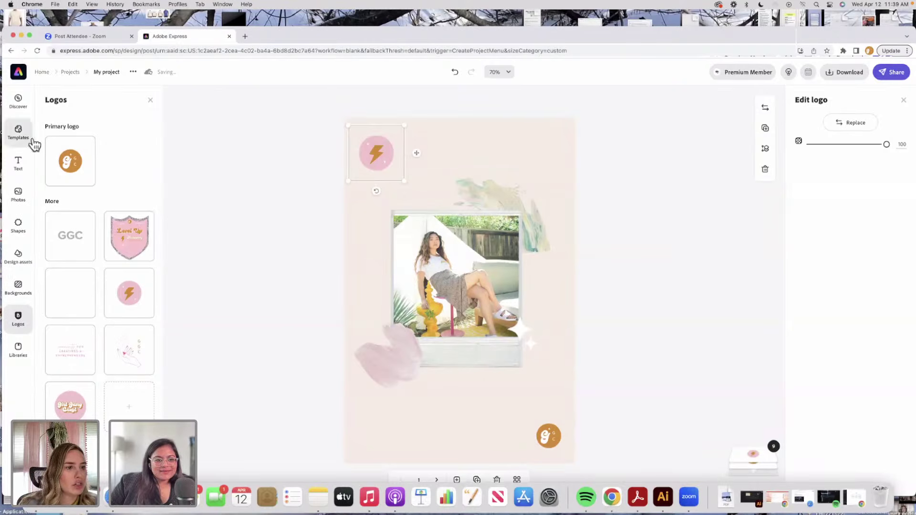
{"action": "left_click", "coordinate": [42, 73]}
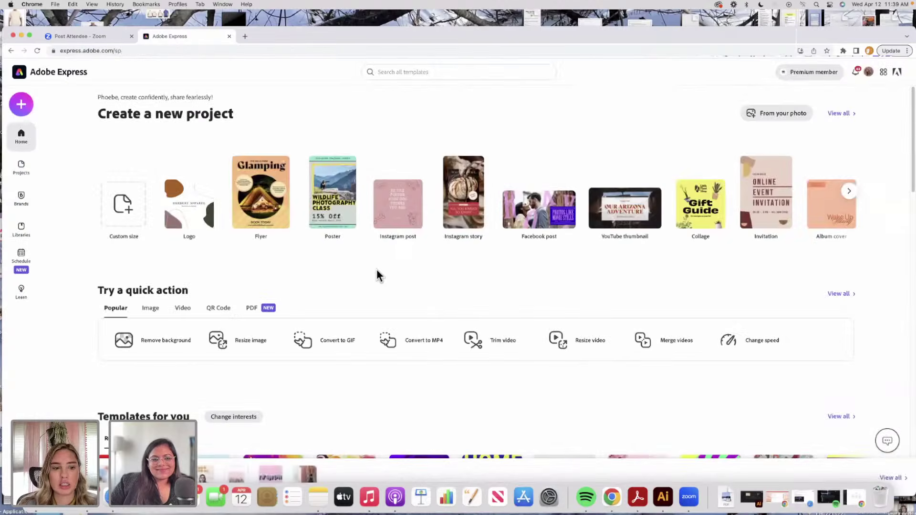
{"action": "left_click", "coordinate": [23, 205]}
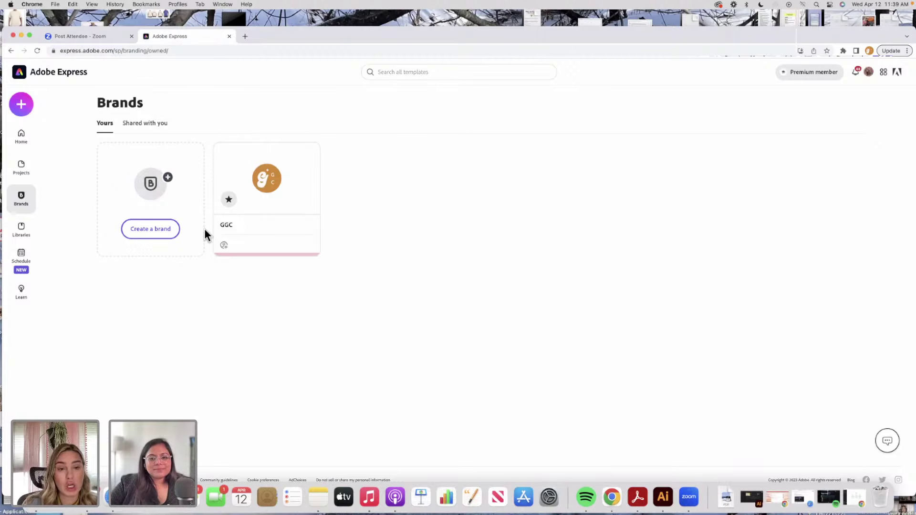
{"action": "left_click_drag", "start_coordinate": [441, 37], "coordinate": [444, 24]}
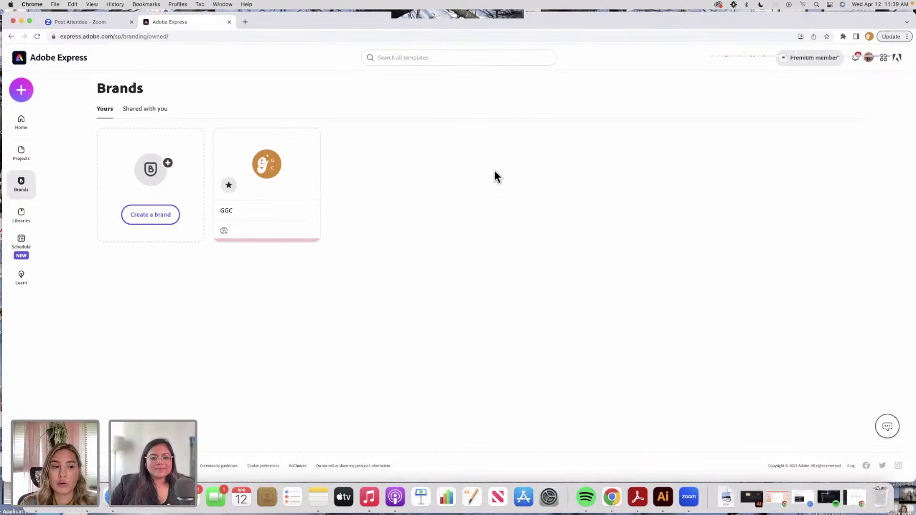
{"action": "left_click", "coordinate": [172, 216]}
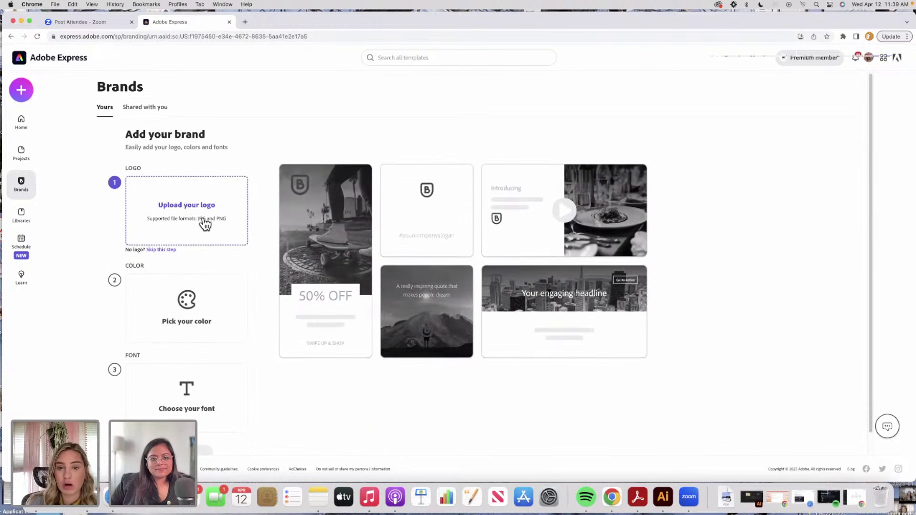
{"action": "scroll", "coordinate": [205, 220], "scroll_direction": "down", "scroll_amount": 1}
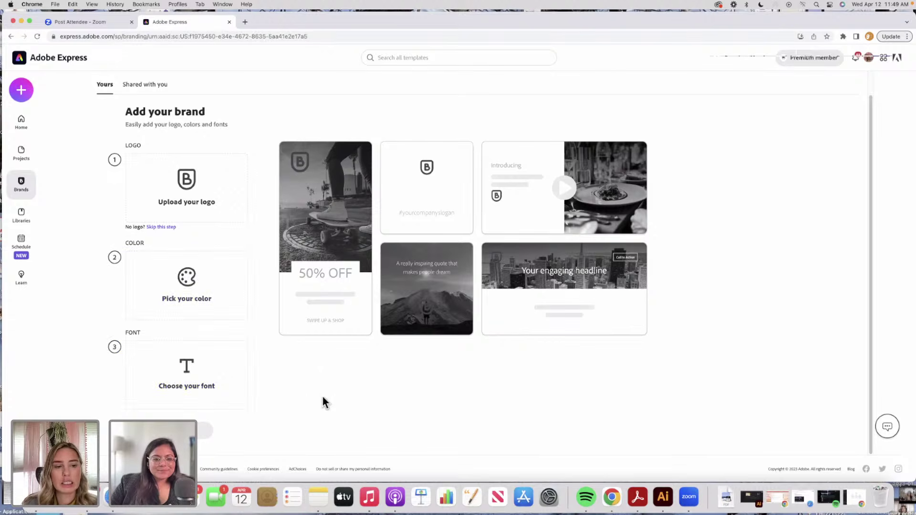
{"action": "left_click", "coordinate": [12, 37]}
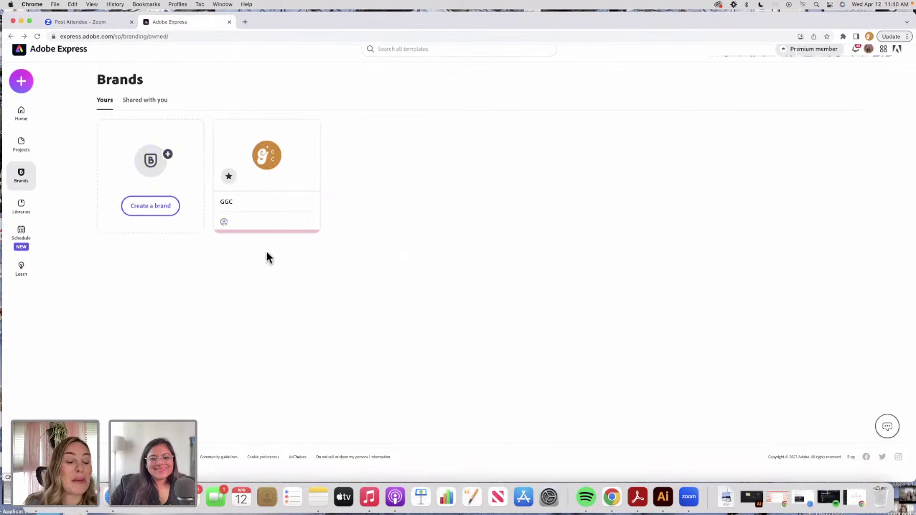
Step: Review the GGC brand's logos, colors and fonts, and reopen the polaroid card project
{"action": "left_click", "coordinate": [292, 188]}
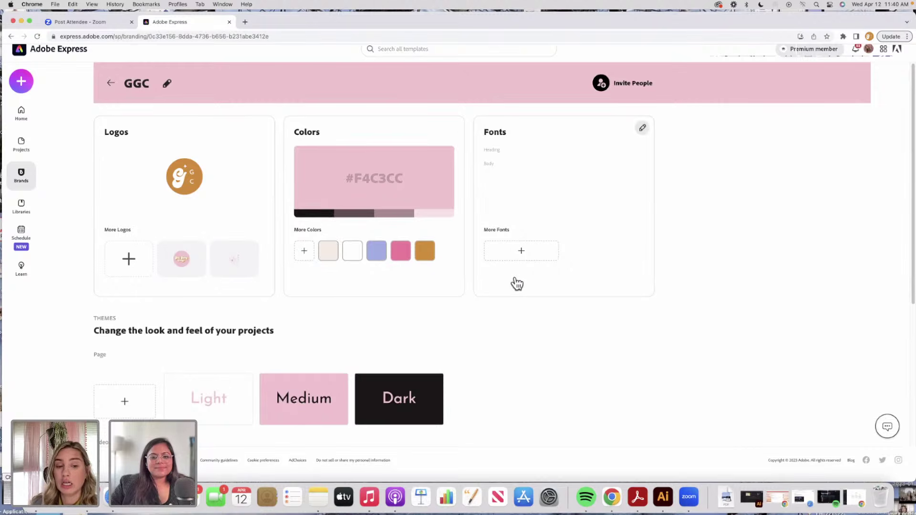
{"action": "left_click", "coordinate": [23, 147]}
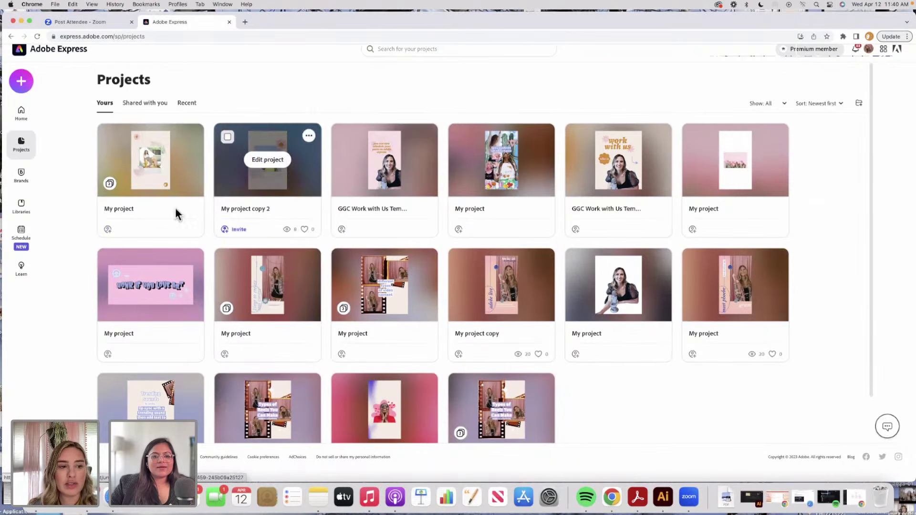
{"action": "left_click", "coordinate": [159, 163]}
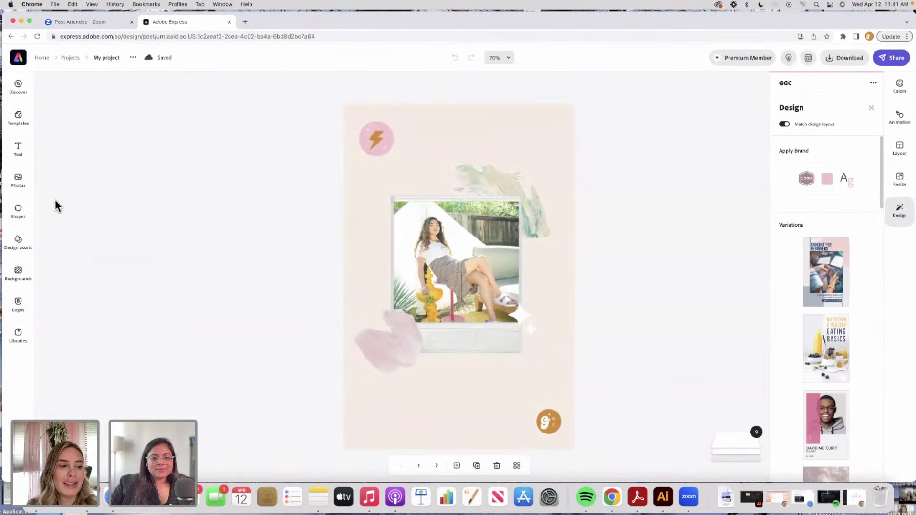
Step: Add a text reading "xoxo" below the polaroid
{"action": "left_click", "coordinate": [21, 151]}
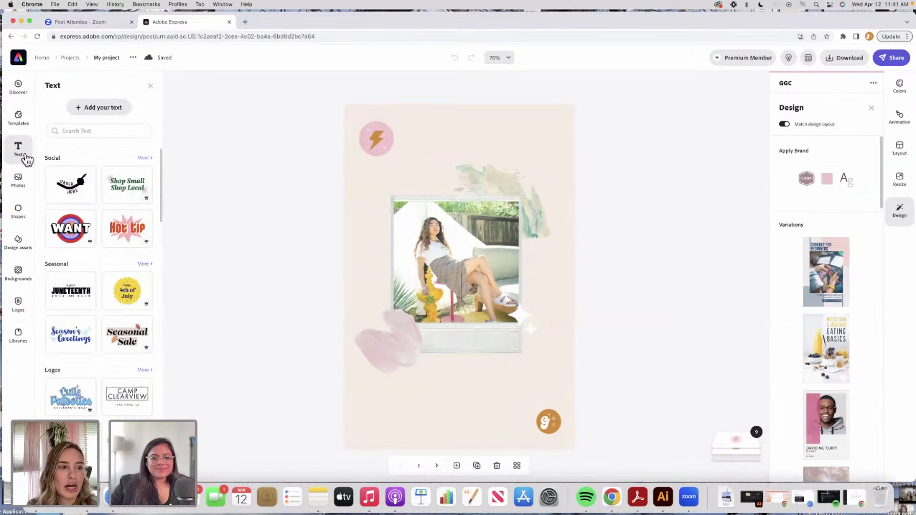
{"action": "left_click", "coordinate": [90, 109]}
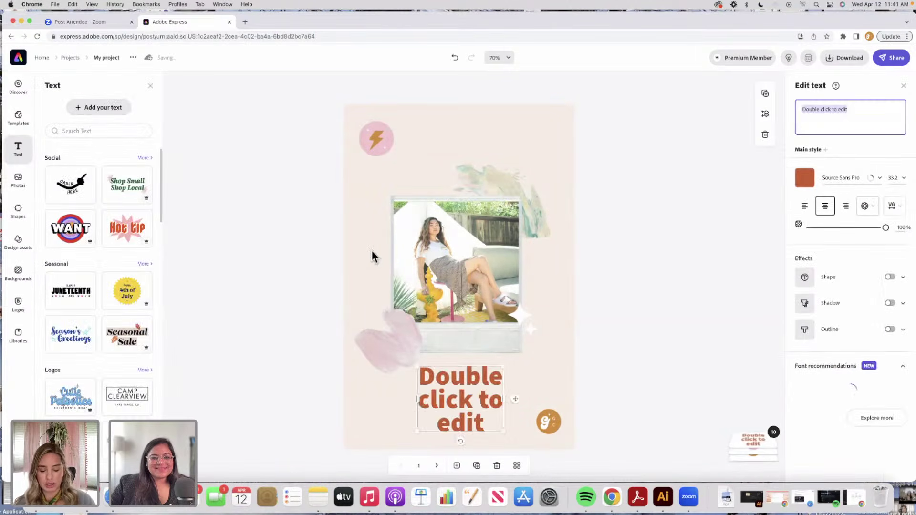
{"action": "type", "text": "xoxo"}
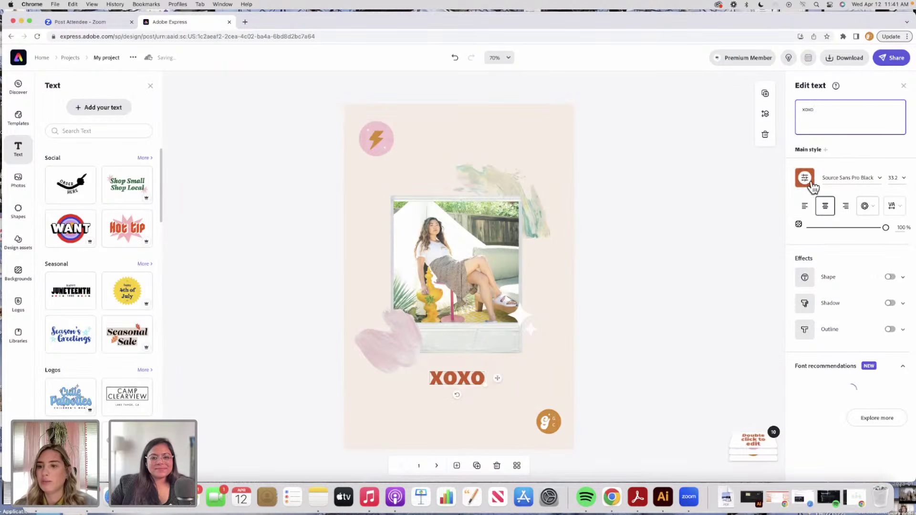
Step: Color the "xoxo" text with the brand's periwinkle blue and move it beneath the polaroid's lower-right corner
{"action": "left_click", "coordinate": [812, 186]}
{"action": "left_click", "coordinate": [860, 214]}
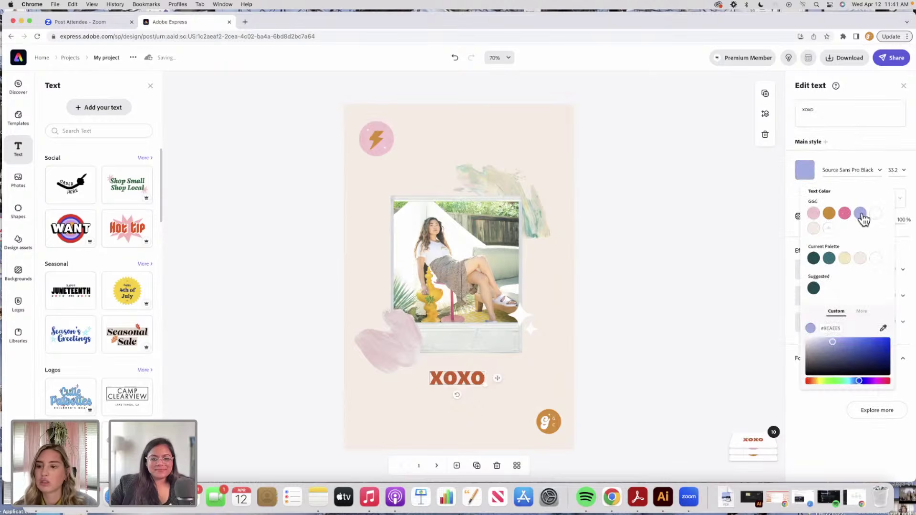
{"action": "left_click", "coordinate": [600, 371]}
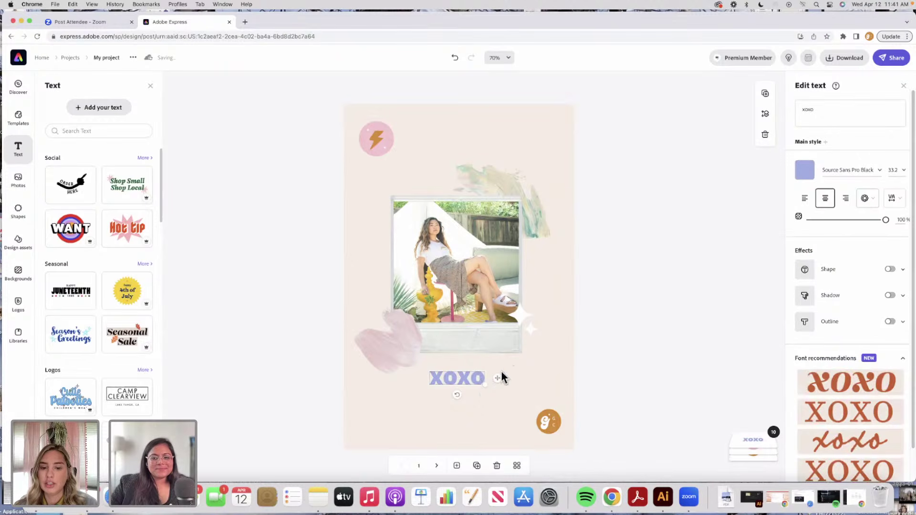
{"action": "left_click_drag", "start_coordinate": [502, 378], "coordinate": [519, 365]}
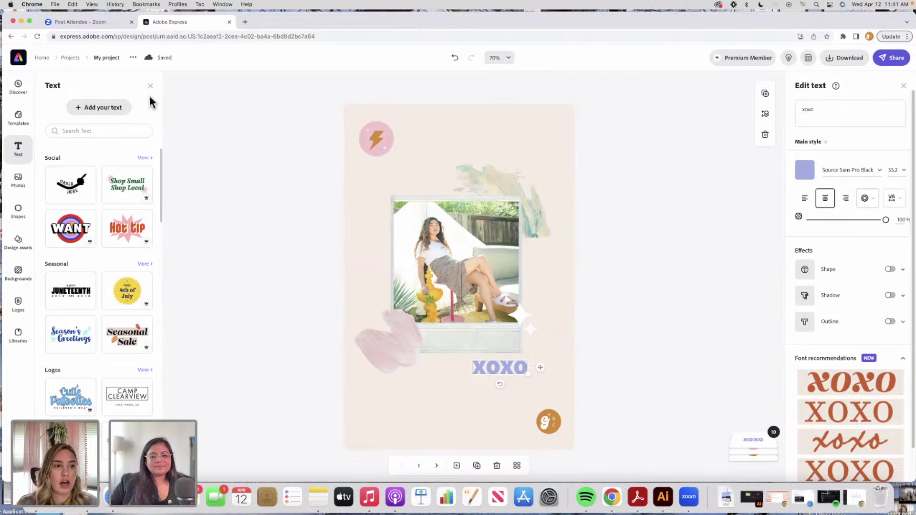
Step: Add a text reading "girl gang craft", scale it to one line at size 21.9 and move it to the lower edge of "xoxo"
{"action": "left_click", "coordinate": [110, 112]}
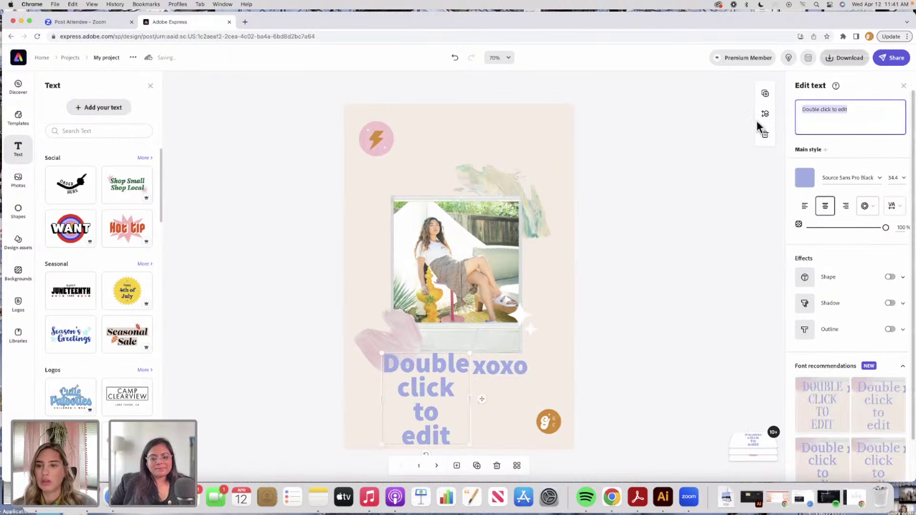
{"action": "type", "text": "girl gang craft"}
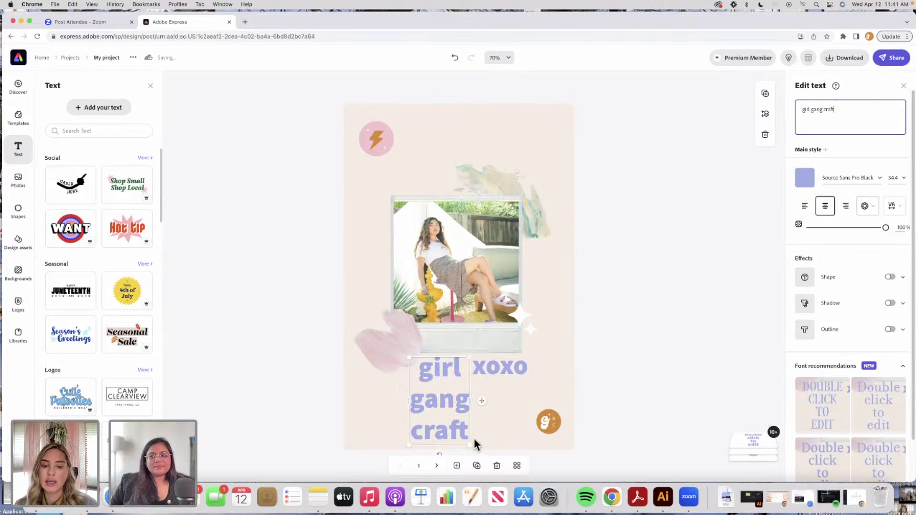
{"action": "left_click_drag", "start_coordinate": [468, 445], "coordinate": [458, 417]}
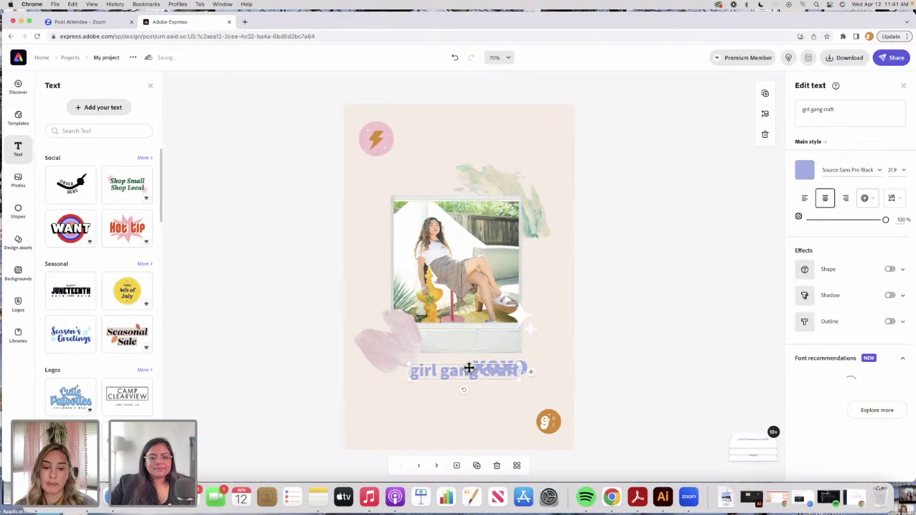
{"action": "left_click_drag", "start_coordinate": [470, 369], "coordinate": [510, 373]}
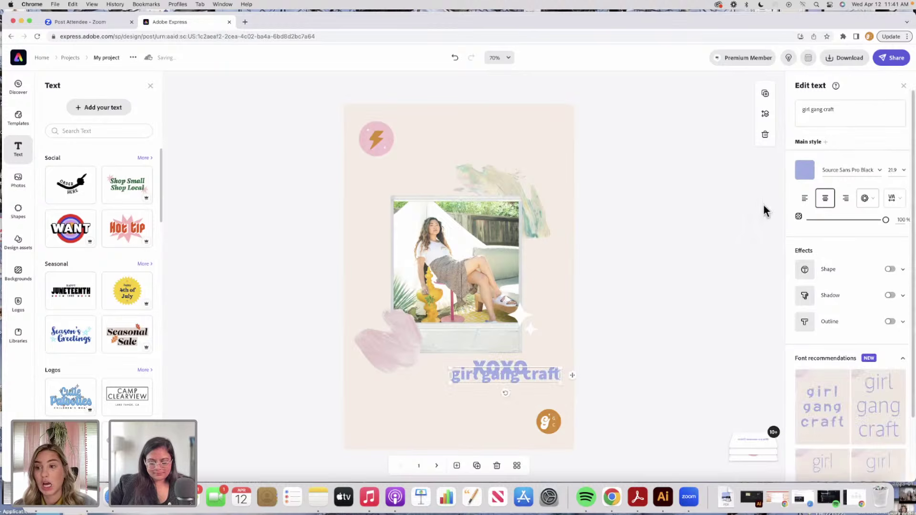
Step: Set the font of the "girl gang craft" text to Mina Regular
{"action": "left_click", "coordinate": [879, 172]}
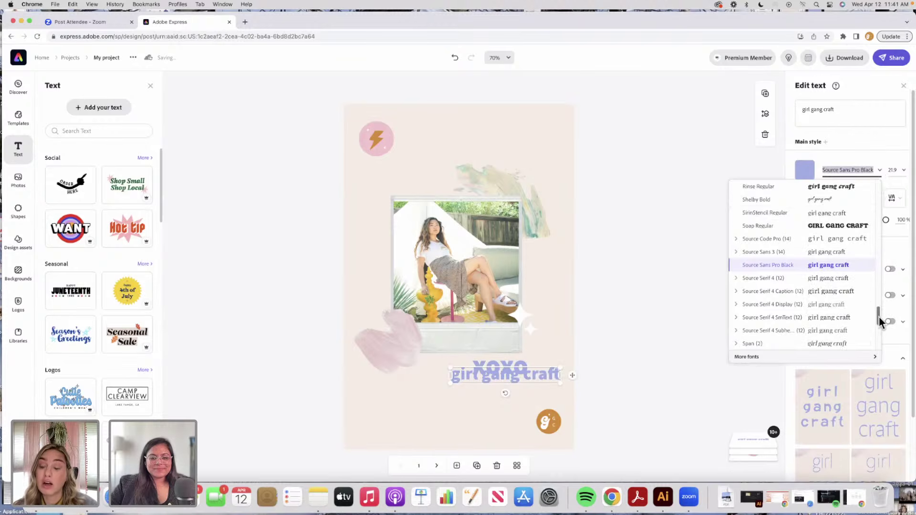
{"action": "scroll", "coordinate": [879, 317], "scroll_direction": "up", "scroll_amount": 10}
{"action": "scroll", "coordinate": [872, 251], "scroll_direction": "up", "scroll_amount": 5}
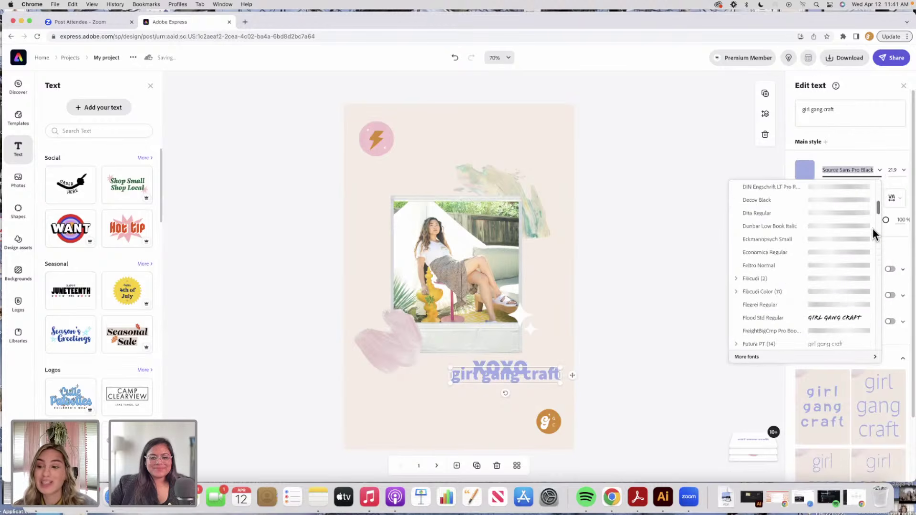
{"action": "scroll", "coordinate": [872, 227], "scroll_direction": "up", "scroll_amount": 5}
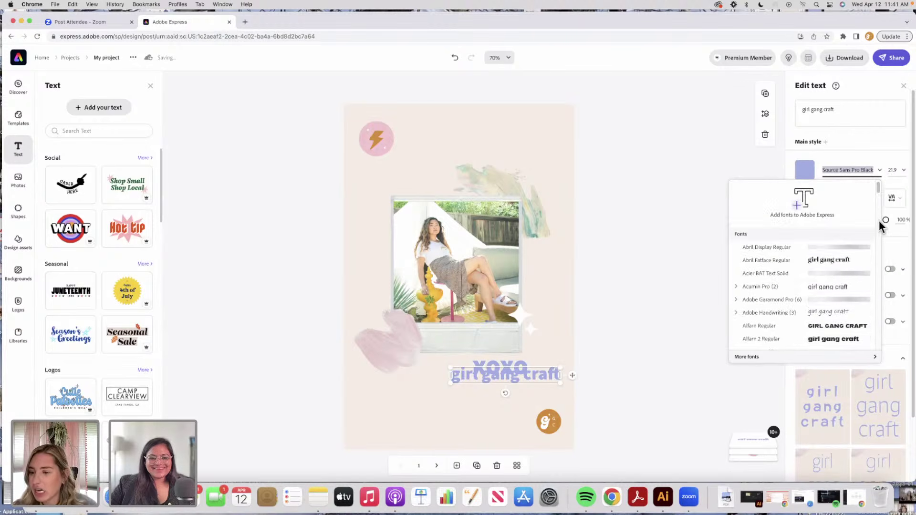
{"action": "scroll", "coordinate": [880, 194], "scroll_direction": "down", "scroll_amount": 5}
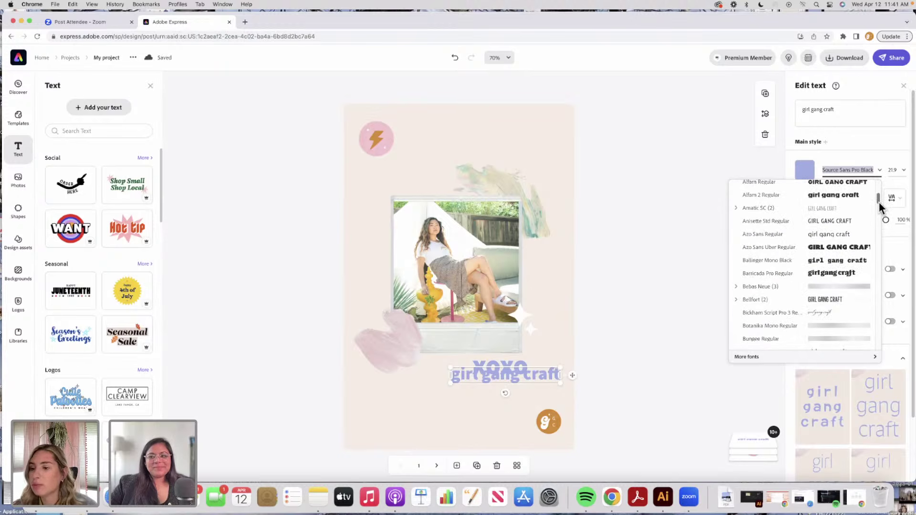
{"action": "left_click_drag", "start_coordinate": [879, 202], "coordinate": [879, 262]}
{"action": "left_click", "coordinate": [845, 170]}
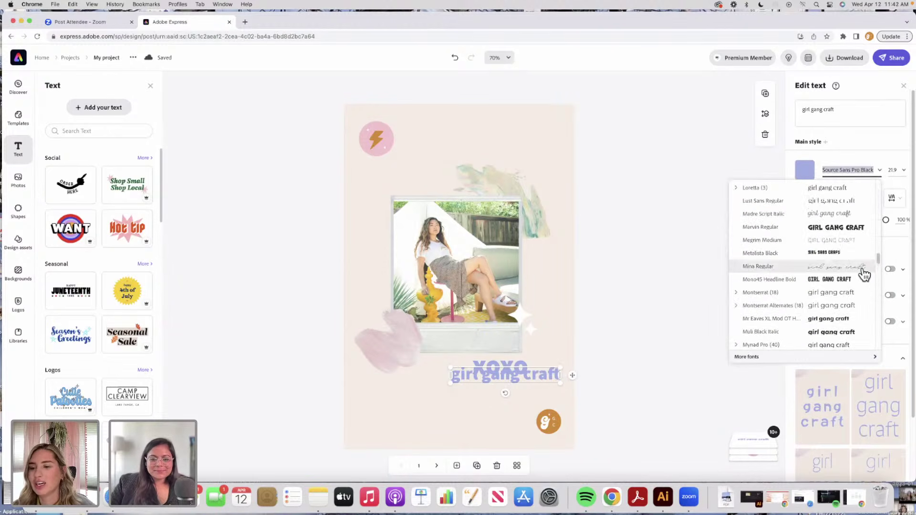
{"action": "left_click", "coordinate": [864, 275]}
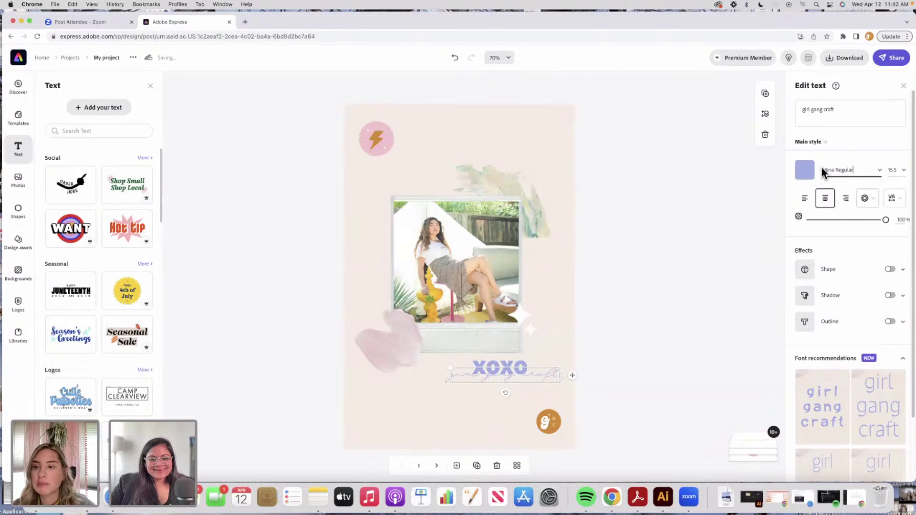
Step: Color the "girl gang craft" text with the brand's white, scale it down to size 10 and place it across "xoxo"
{"action": "left_click", "coordinate": [805, 171]}
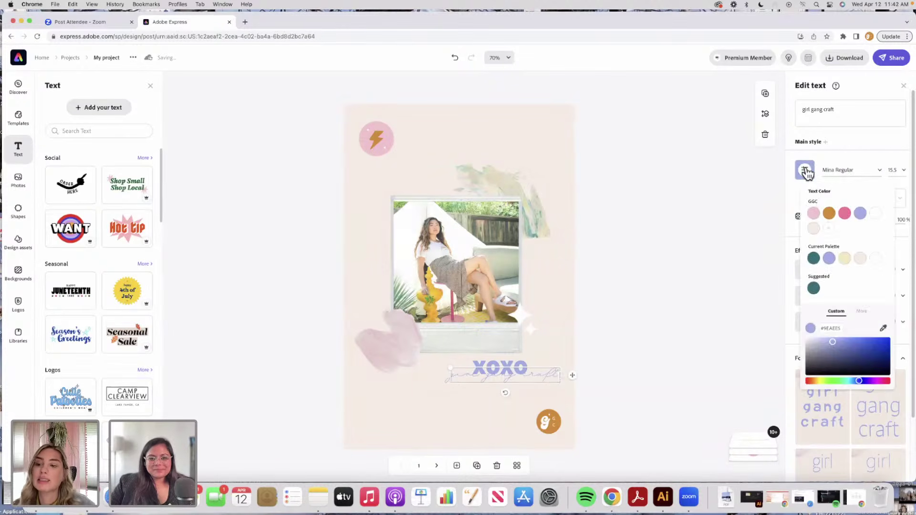
{"action": "left_click", "coordinate": [876, 214]}
{"action": "left_click", "coordinate": [541, 376]}
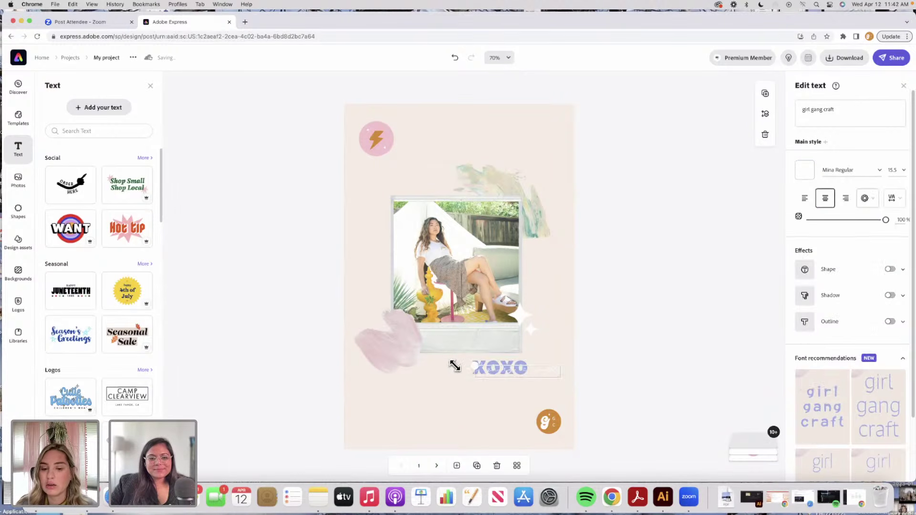
{"action": "left_click_drag", "start_coordinate": [508, 372], "coordinate": [497, 378]}
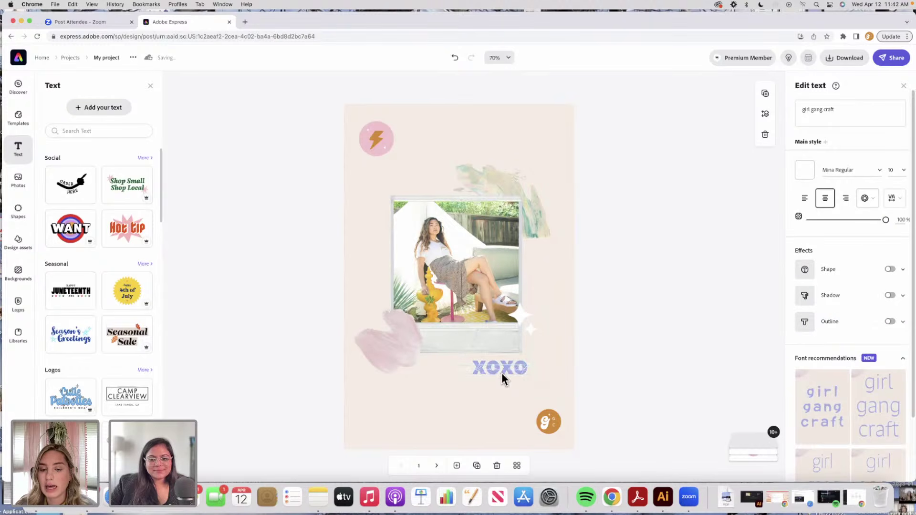
{"action": "left_click", "coordinate": [685, 372]}
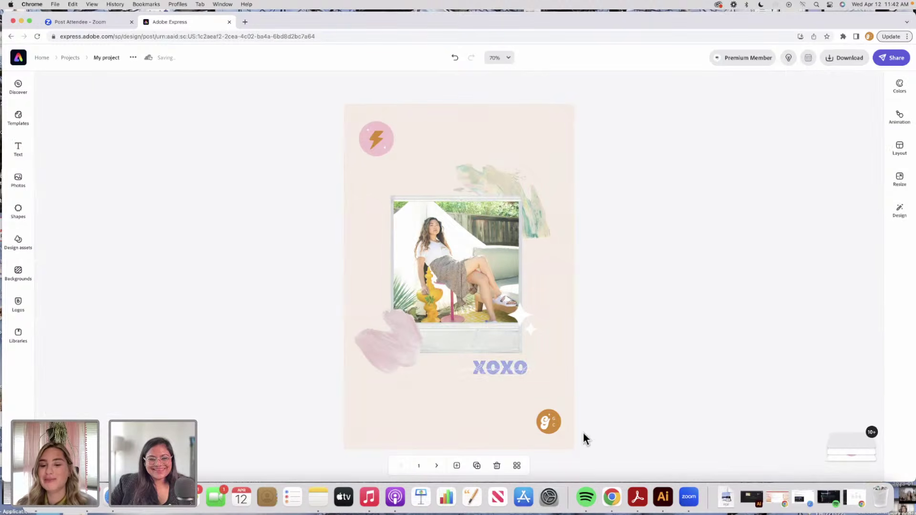
Step: Move the round orange logo onto the polaroid's upper-right corner and delete the pink lightning bolt logo
{"action": "left_click", "coordinate": [547, 424]}
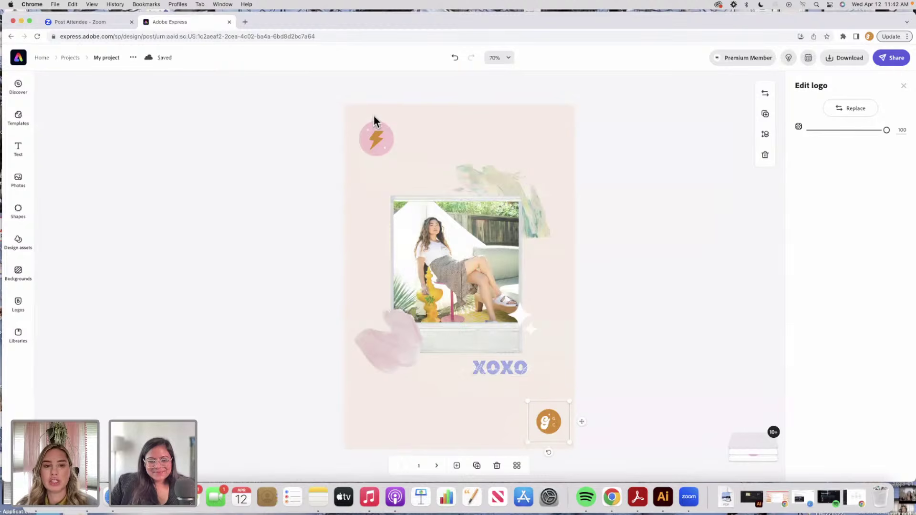
{"action": "left_click_drag", "start_coordinate": [558, 427], "coordinate": [536, 210]}
{"action": "left_click", "coordinate": [379, 138]}
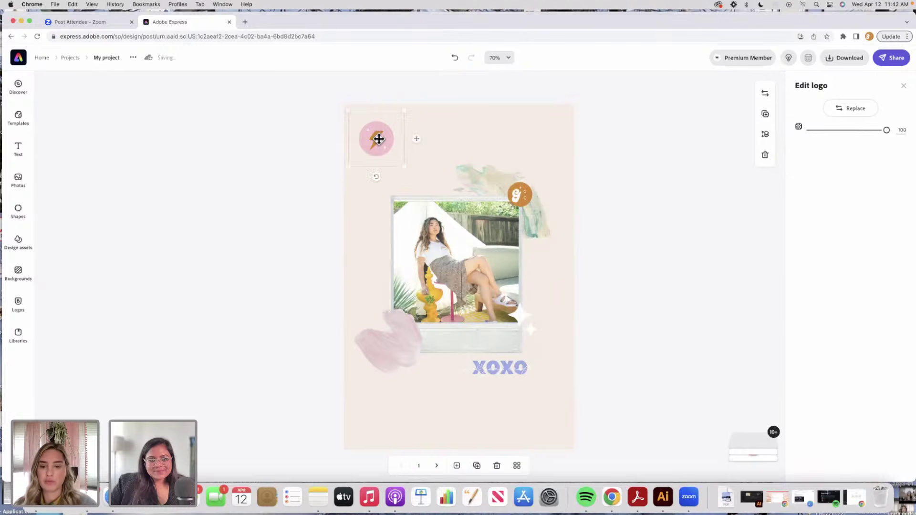
{"action": "key", "text": "BackSpace"}
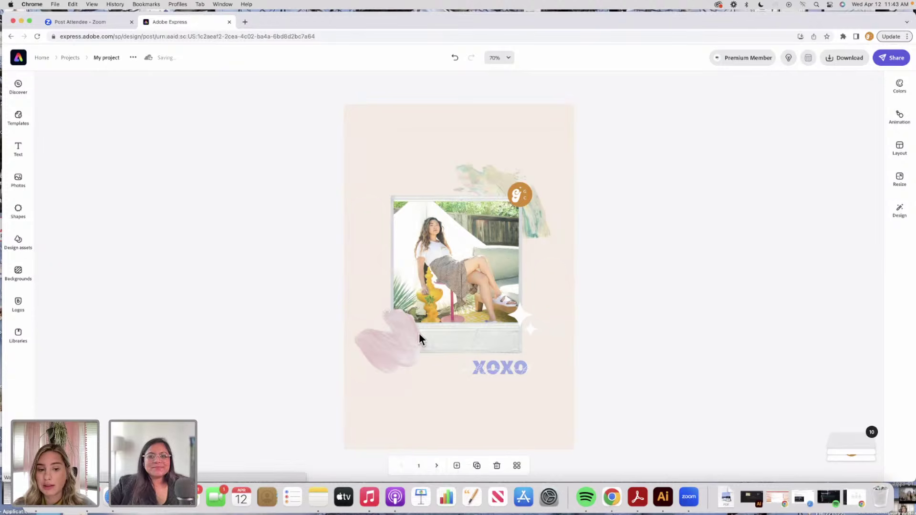
{"action": "left_click", "coordinate": [385, 344]}
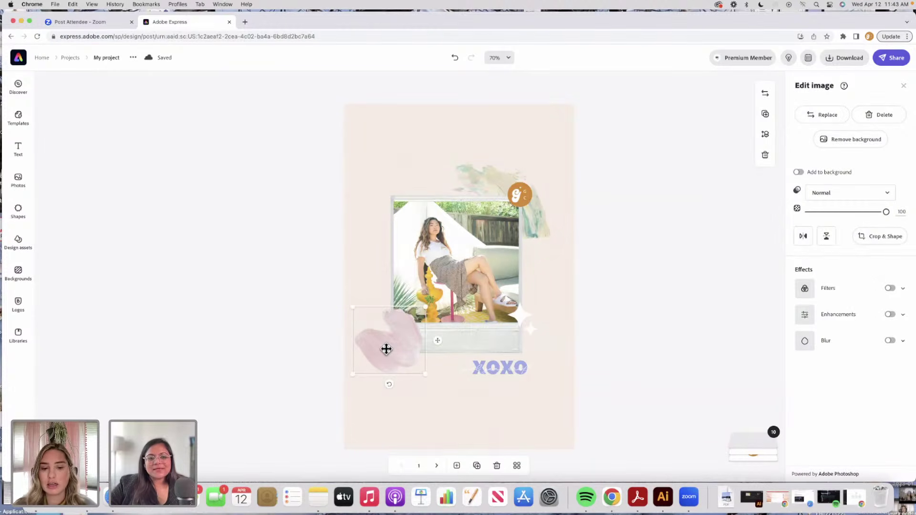
{"action": "left_click", "coordinate": [499, 188]}
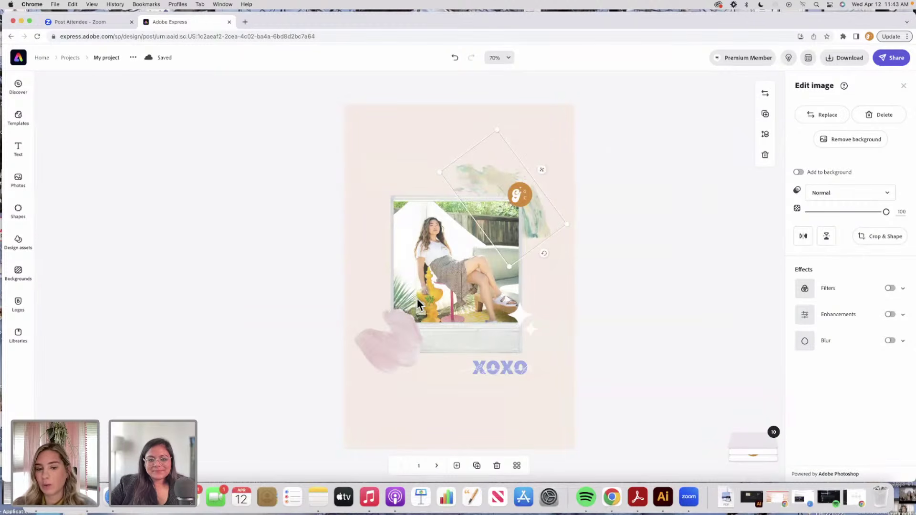
{"action": "left_click", "coordinate": [650, 317]}
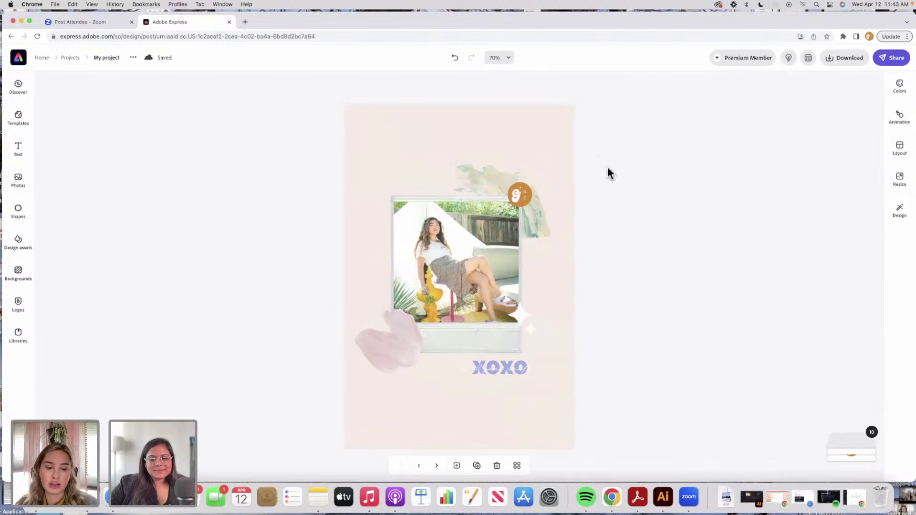
{"action": "left_click", "coordinate": [565, 154]}
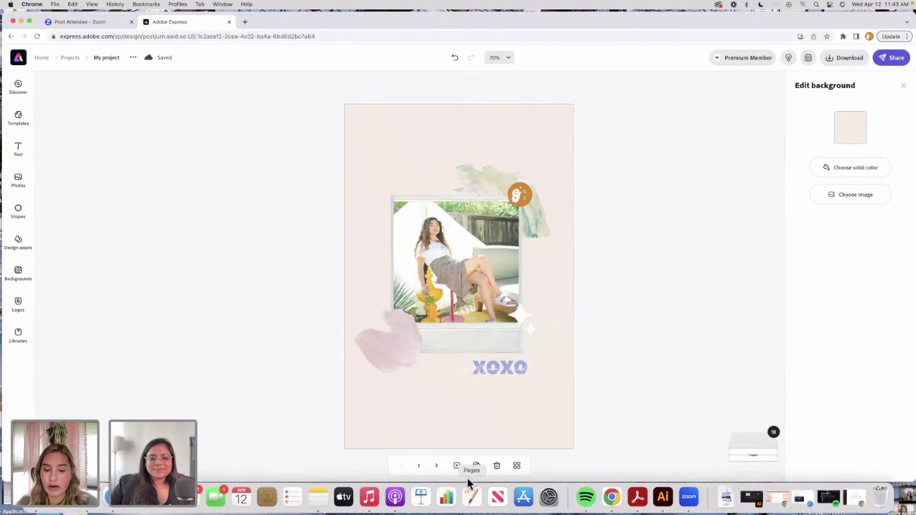
Step: Add a blank second page with the same size as the current page
{"action": "left_click", "coordinate": [457, 468]}
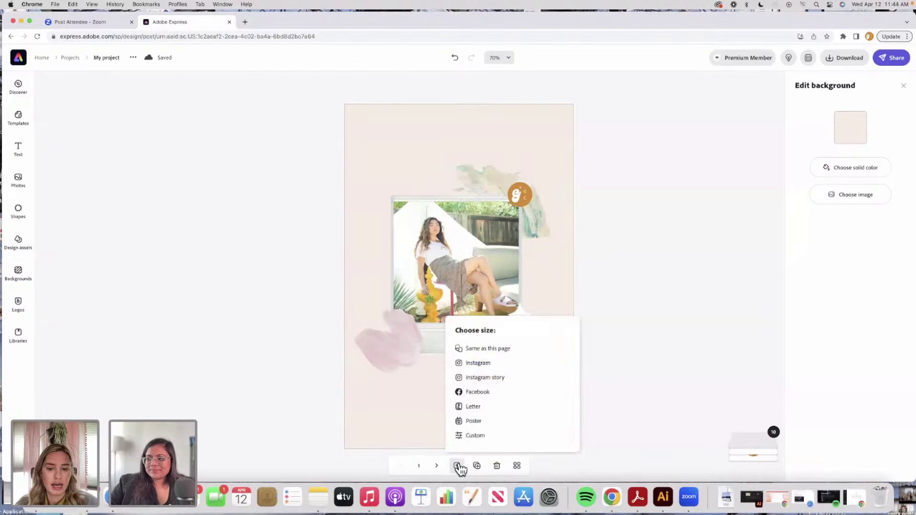
{"action": "left_click", "coordinate": [505, 349]}
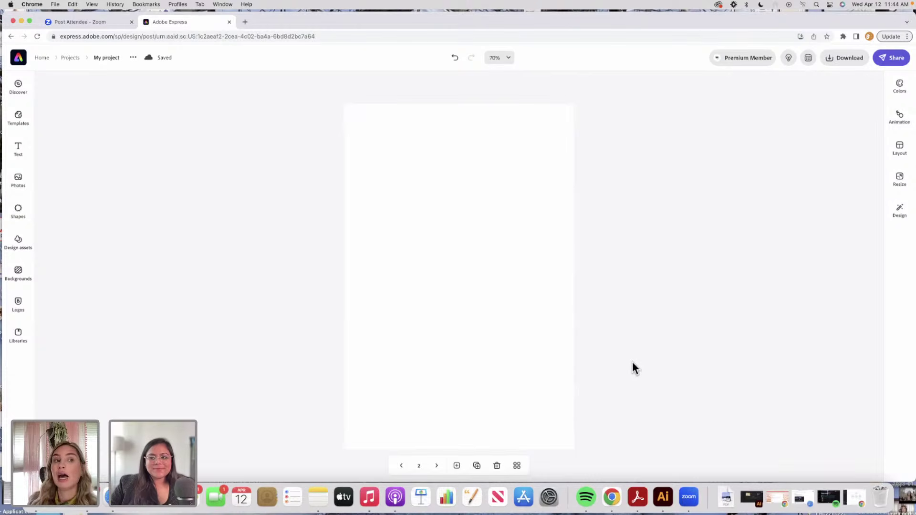
{"action": "left_click", "coordinate": [550, 359]}
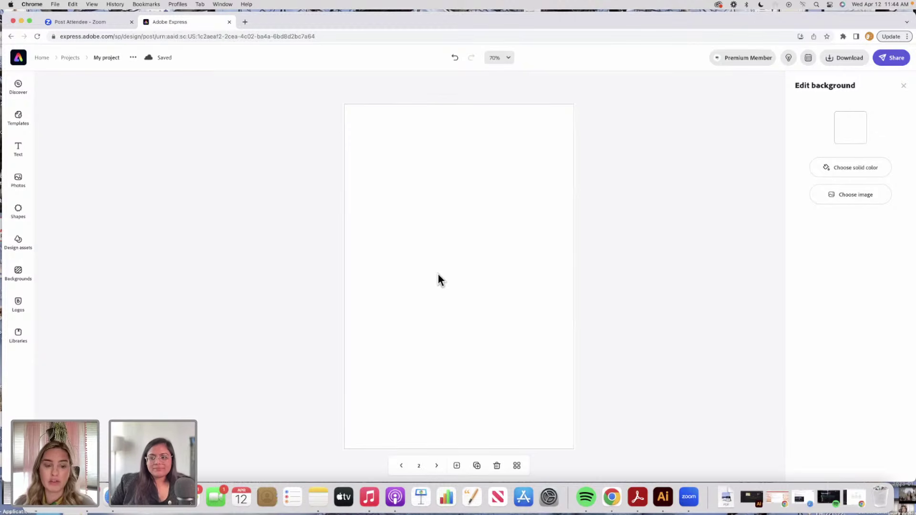
Step: Add a text reading "Thank you" on the second page and widen its box so it fits on one line
{"action": "left_click", "coordinate": [18, 150]}
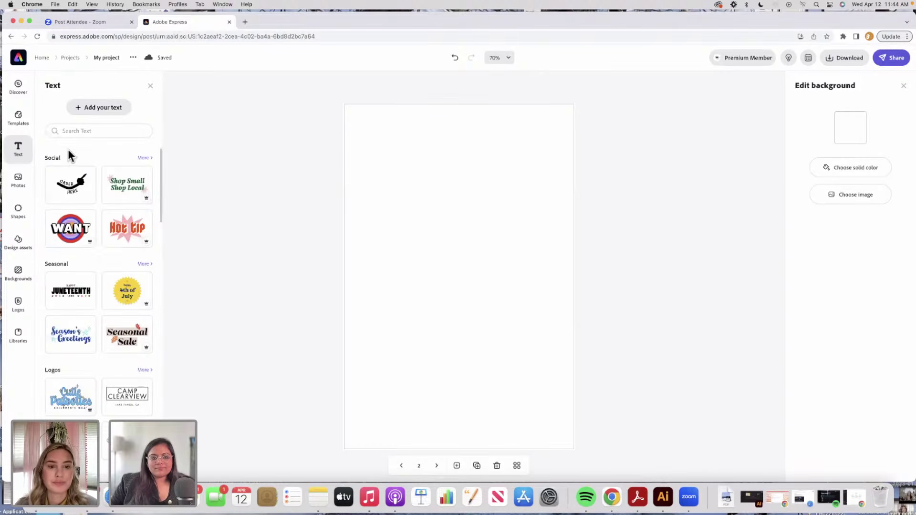
{"action": "left_click", "coordinate": [94, 115]}
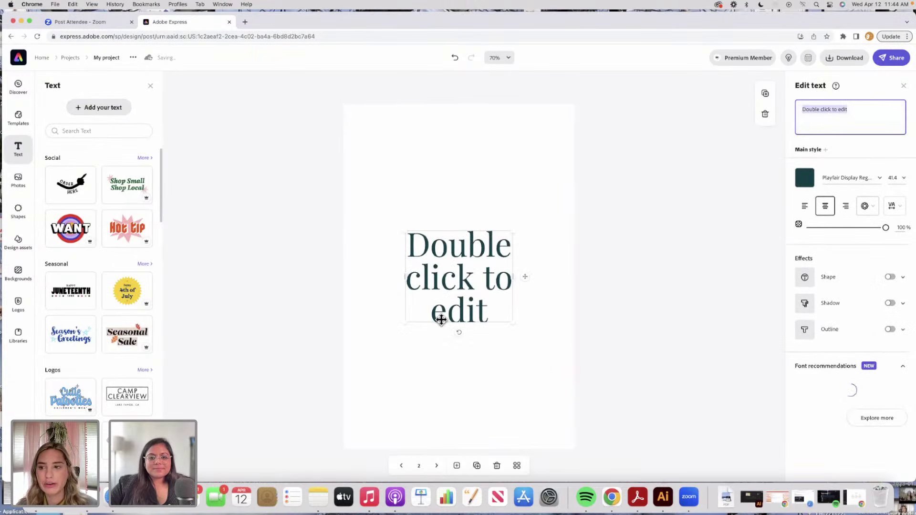
{"action": "type", "text": "Thank you"}
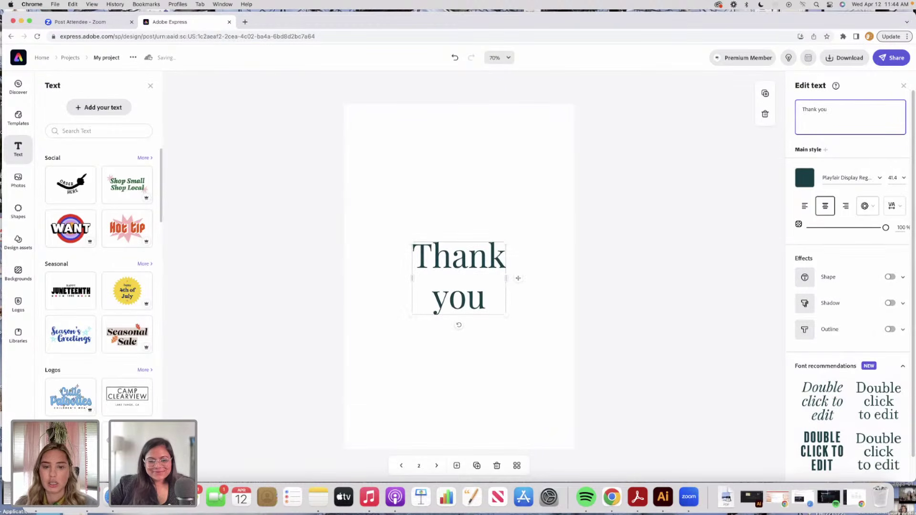
{"action": "left_click_drag", "start_coordinate": [411, 278], "coordinate": [364, 269]}
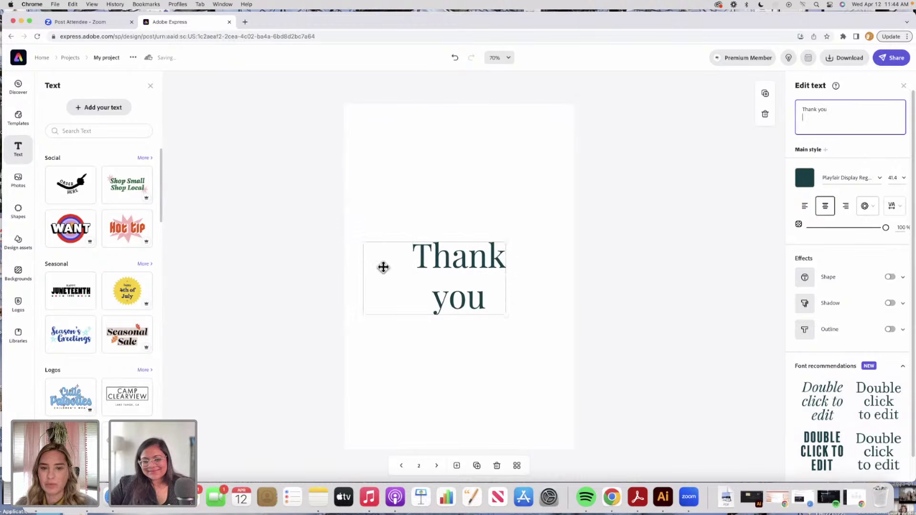
{"action": "left_click_drag", "start_coordinate": [507, 277], "coordinate": [568, 275]}
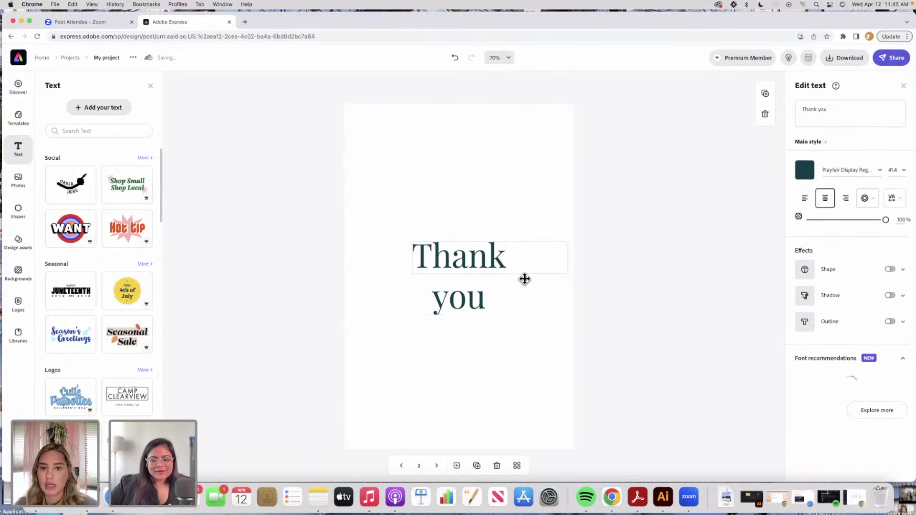
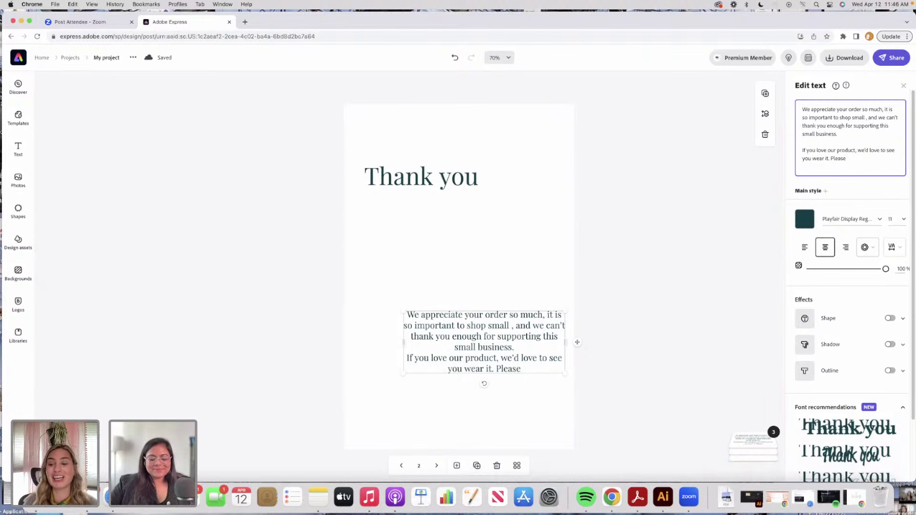
Step: Left-align the appreciation paragraph and move it below the "Thank you" heading
{"action": "left_click", "coordinate": [805, 248]}
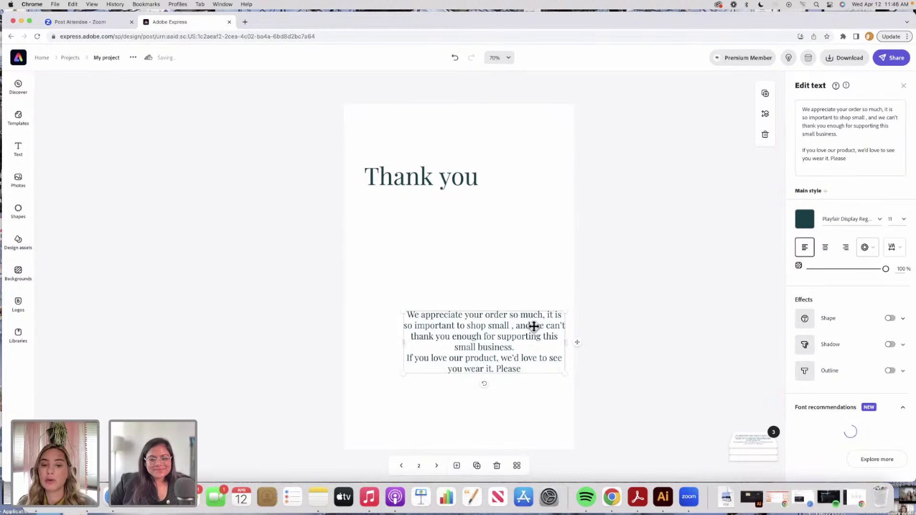
{"action": "left_click_drag", "start_coordinate": [523, 336], "coordinate": [484, 261]}
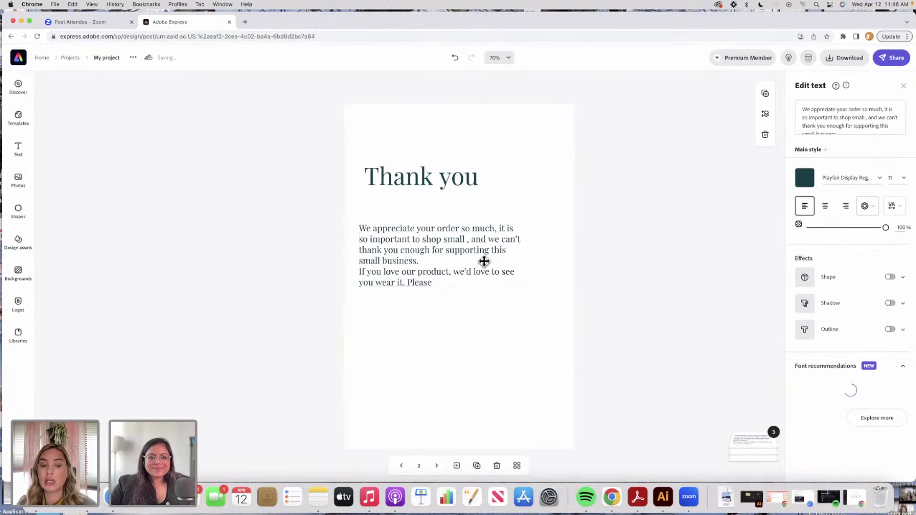
Step: Complete the paragraph's last sentence with "use #girlgangcraft to show us how you rock it." and start a new line
{"action": "left_click", "coordinate": [448, 282]}
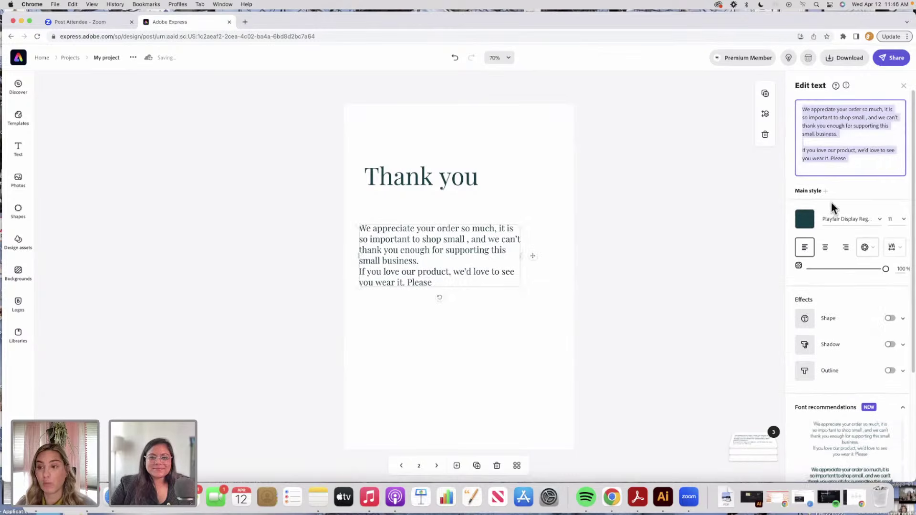
{"action": "left_click", "coordinate": [859, 159]}
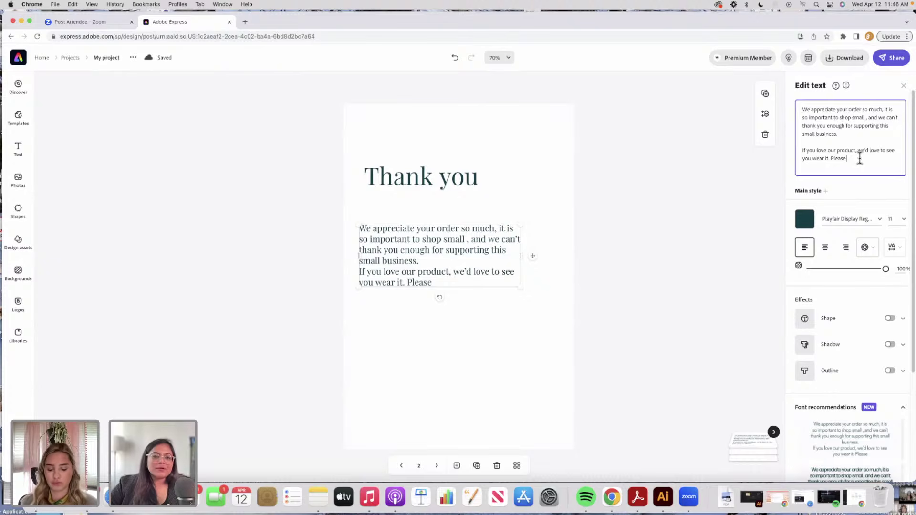
{"action": "type", "text": "use #girlgangc"}
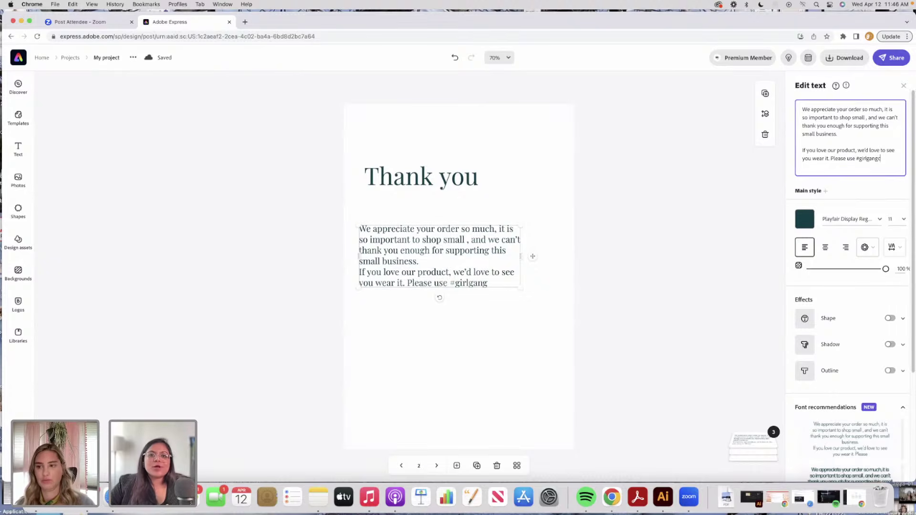
{"action": "type", "text": "raft to"}
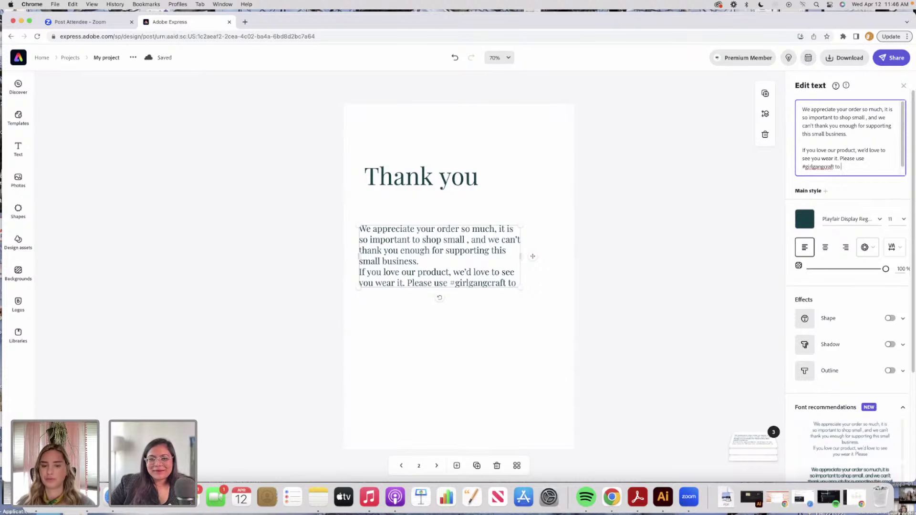
{"action": "type", "text": "show u"}
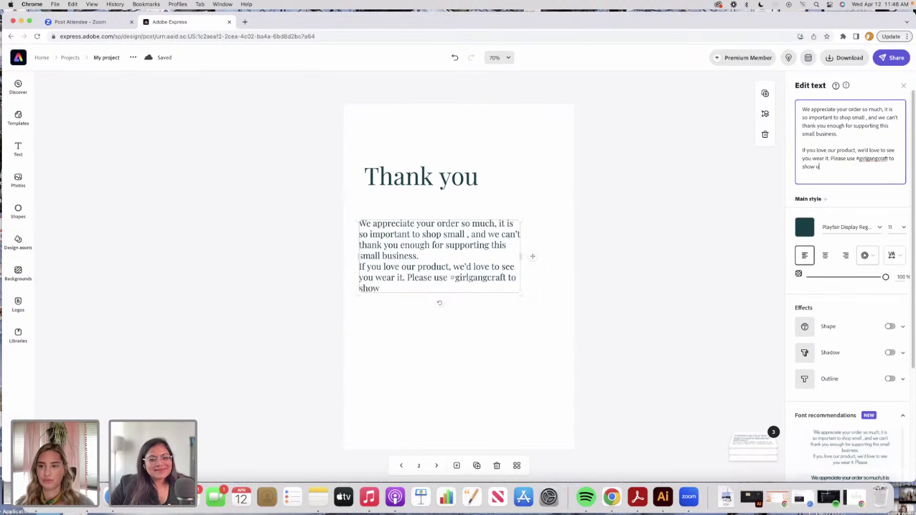
{"action": "type", "text": "s how you rock it."}
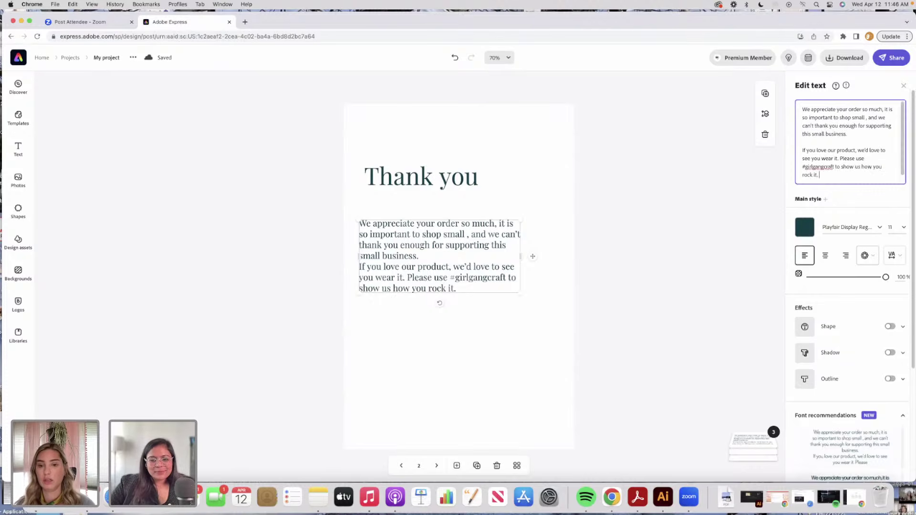
{"action": "key", "text": "Return"}
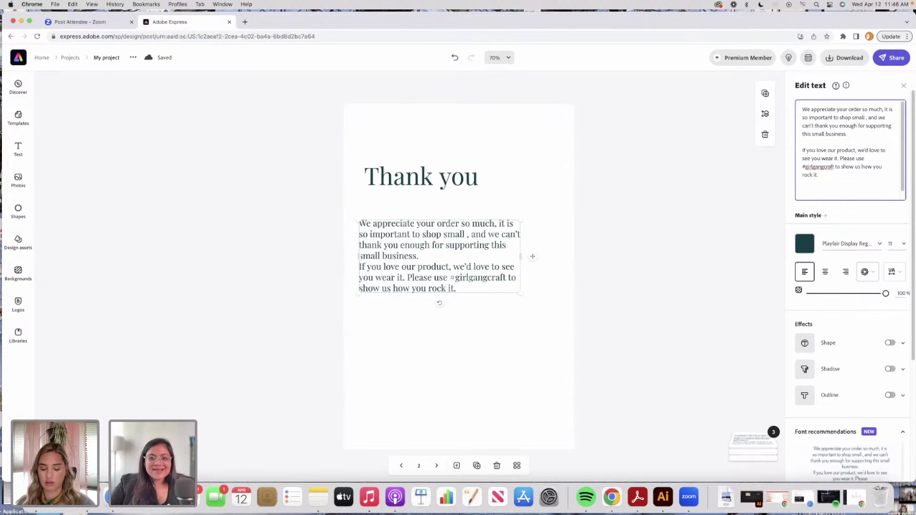
Step: Add a blank line between the two message paragraphs and enlarge the text to about size 13.9
{"action": "left_click", "coordinate": [841, 142]}
{"action": "key", "text": "Return"}
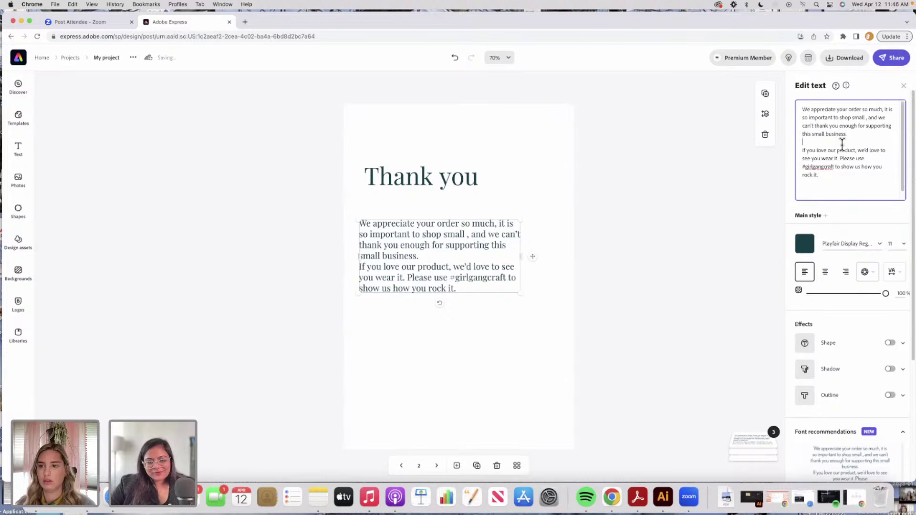
{"action": "left_click", "coordinate": [444, 252]}
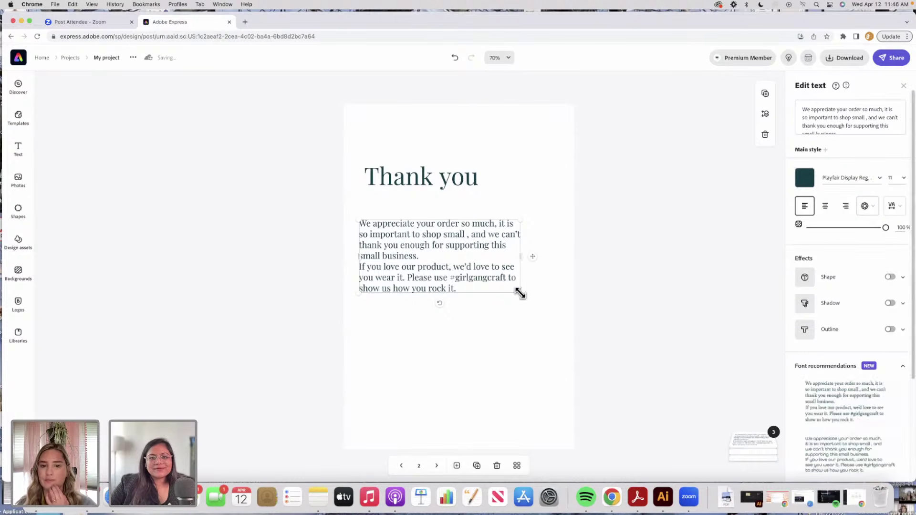
{"action": "left_click_drag", "start_coordinate": [519, 292], "coordinate": [542, 328]}
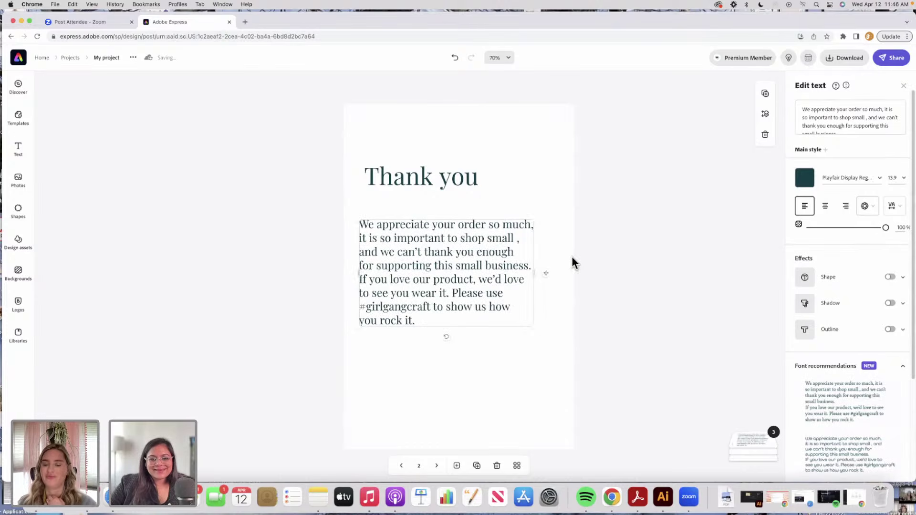
Step: Cut the "If you love our product" paragraph out of the message text, leaving only the appreciation paragraph
{"action": "double_click", "coordinate": [405, 319]}
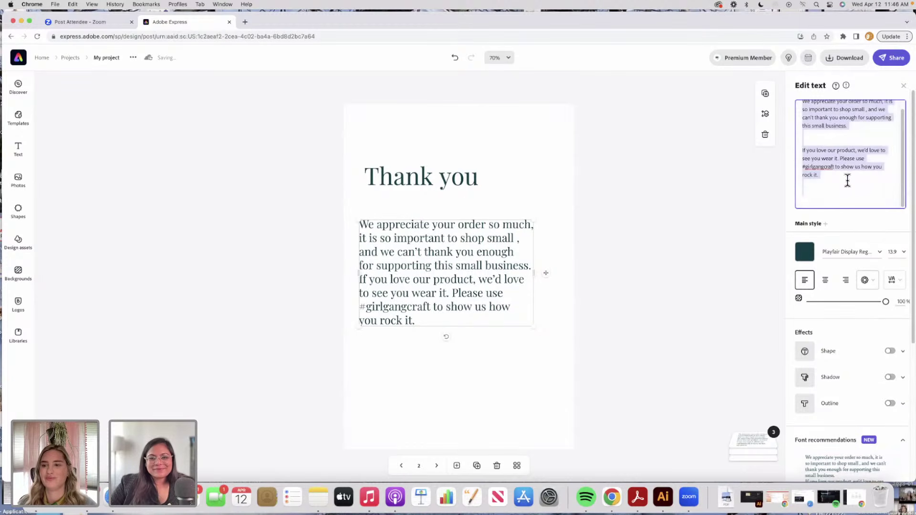
{"action": "left_click_drag", "start_coordinate": [854, 179], "coordinate": [802, 148]}
{"action": "key", "text": "super+c"}
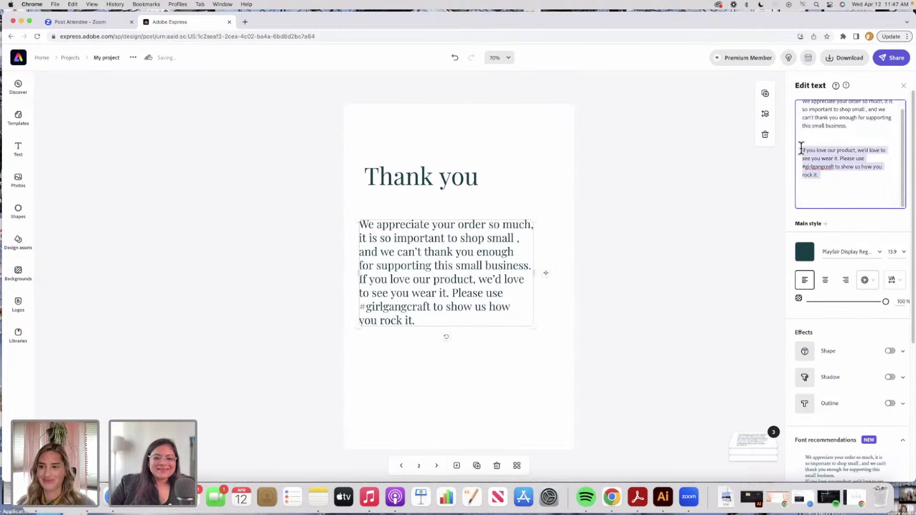
{"action": "key", "text": "BackSpace"}
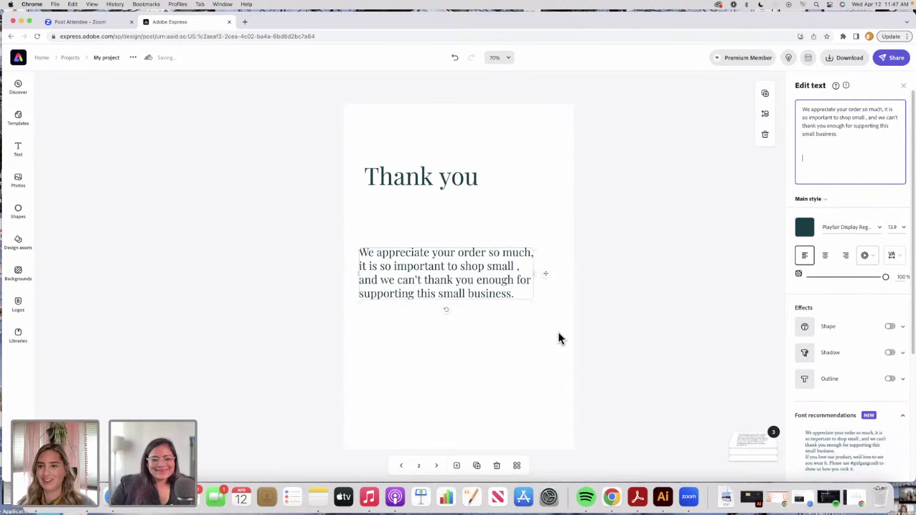
Step: Add the cut "If you love our product" paragraph as a separate text and shrink it to about size 18.9 below the appreciation paragraph
{"action": "left_click", "coordinate": [21, 155]}
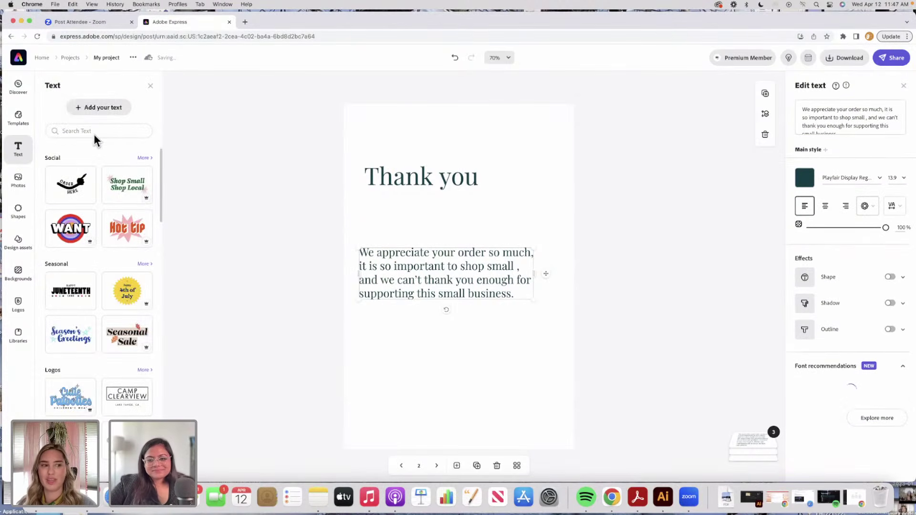
{"action": "left_click", "coordinate": [106, 106]}
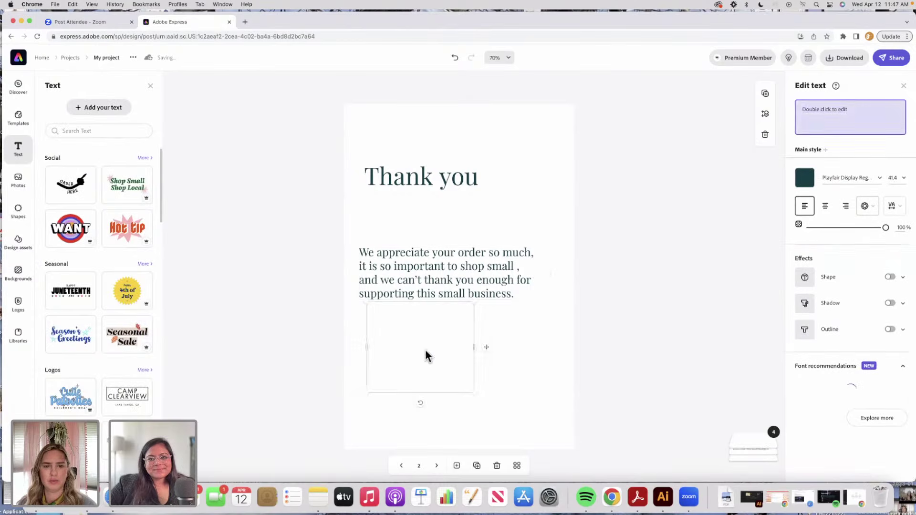
{"action": "double_click", "coordinate": [873, 109]}
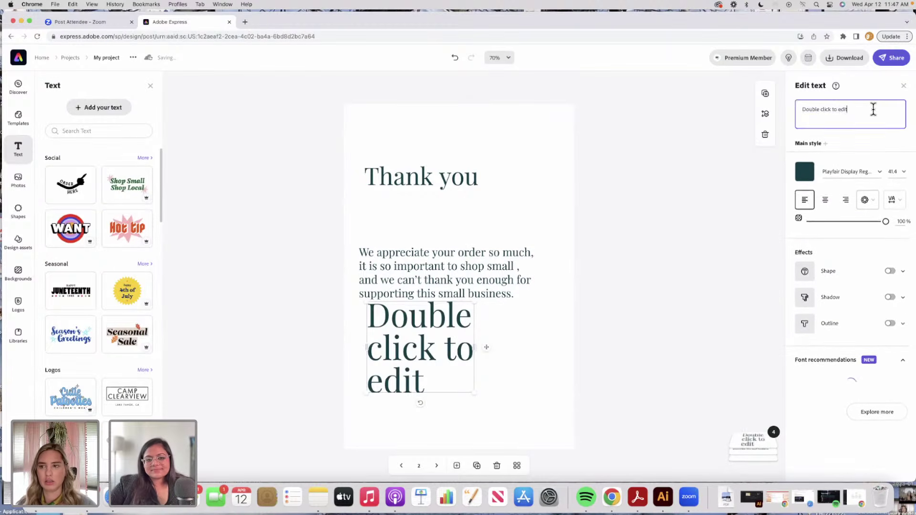
{"action": "left_click_drag", "start_coordinate": [873, 109], "coordinate": [801, 109]}
{"action": "key", "text": "super+v"}
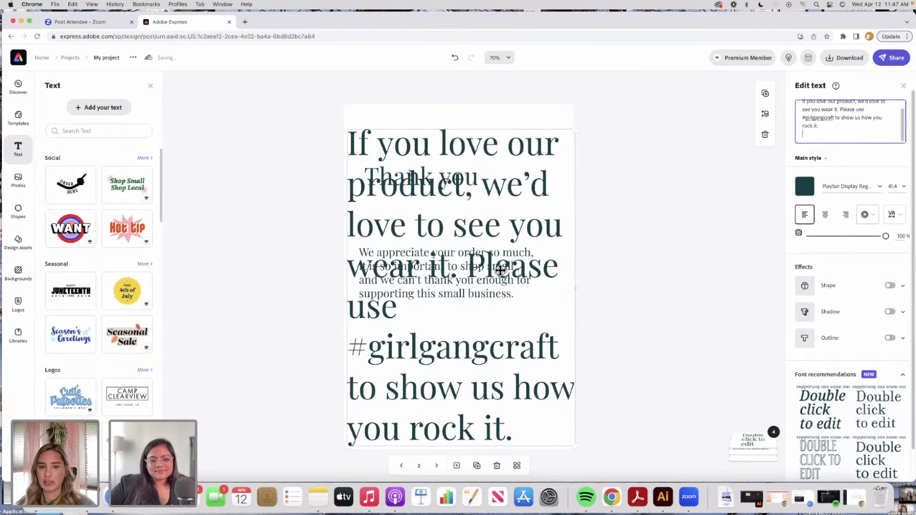
{"action": "left_click_drag", "start_coordinate": [575, 129], "coordinate": [489, 320]}
{"action": "left_click_drag", "start_coordinate": [491, 386], "coordinate": [582, 380]}
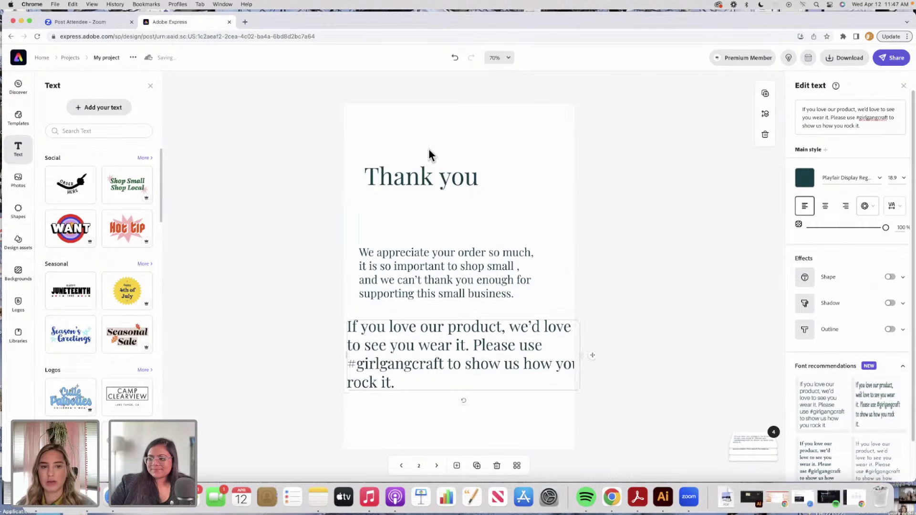
Step: Move the heading and appreciation paragraph up, and fit the hashtag paragraph beneath them at about size 16.4, aligned to their left edge
{"action": "left_click", "coordinate": [433, 274]}
{"action": "left_click_drag", "start_coordinate": [433, 273], "coordinate": [433, 213]}
{"action": "left_click", "coordinate": [428, 364]}
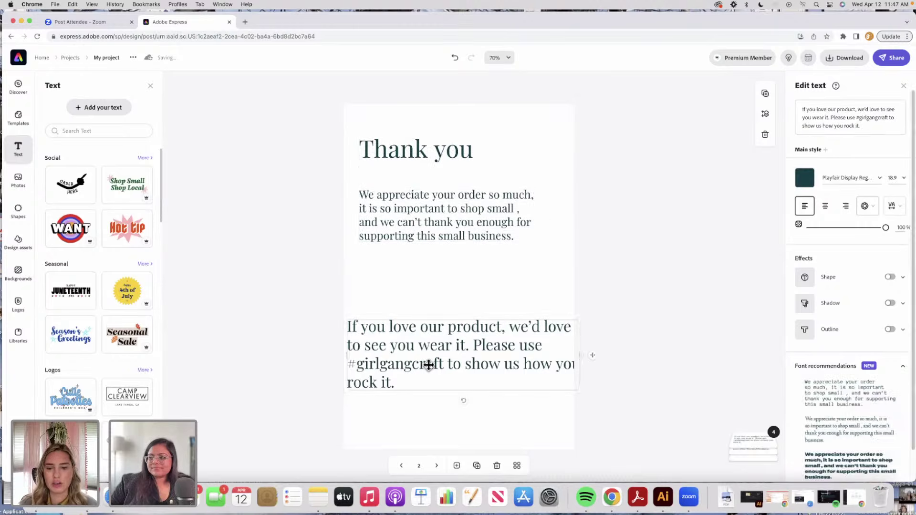
{"action": "left_click_drag", "start_coordinate": [586, 400], "coordinate": [542, 381]}
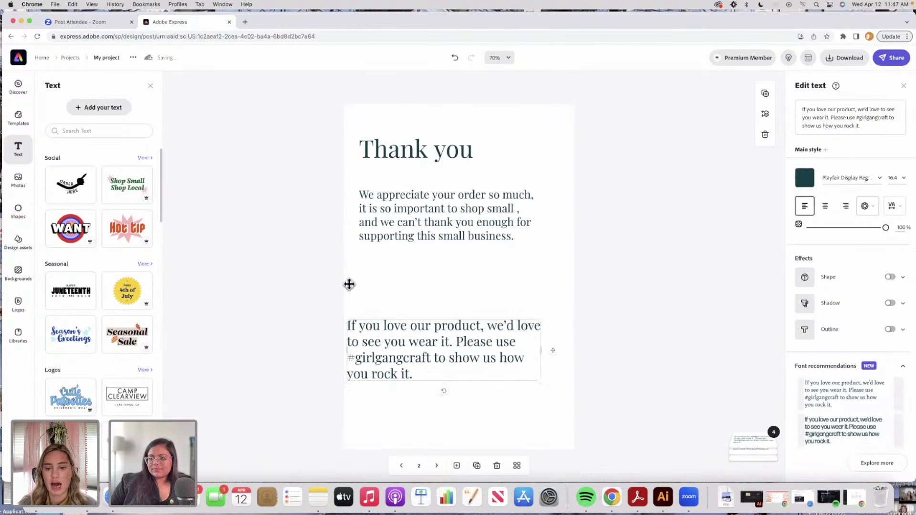
{"action": "left_click_drag", "start_coordinate": [397, 348], "coordinate": [408, 305]}
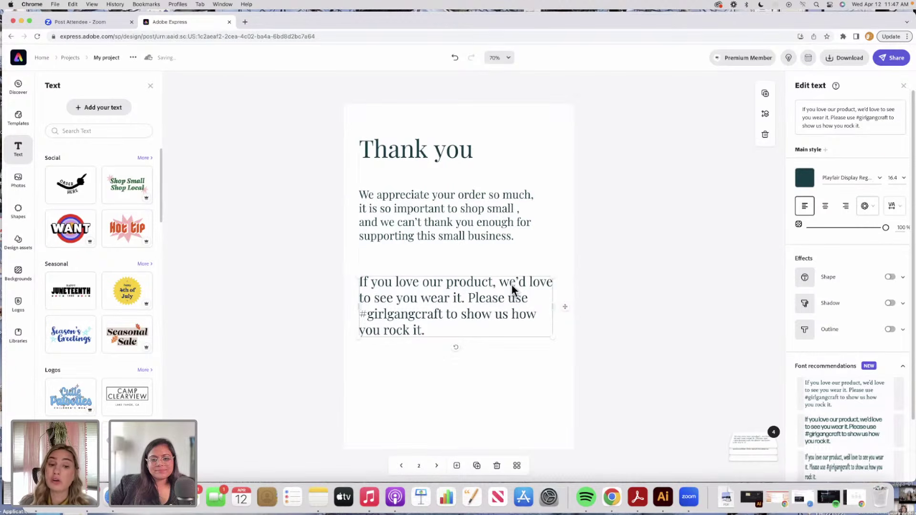
{"action": "left_click_drag", "start_coordinate": [509, 284], "coordinate": [509, 278]}
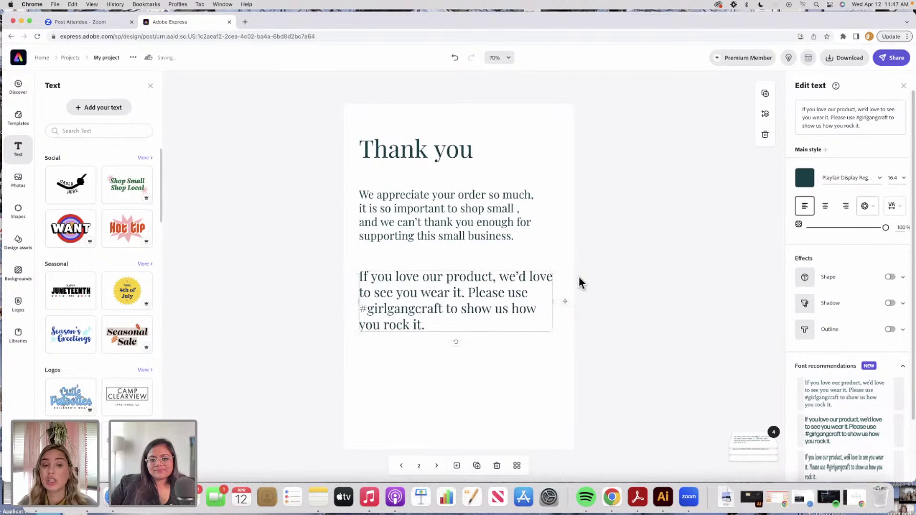
Step: Add a text reading "xoxo" and place it below the hashtag paragraph toward the card's right side
{"action": "left_click", "coordinate": [528, 355]}
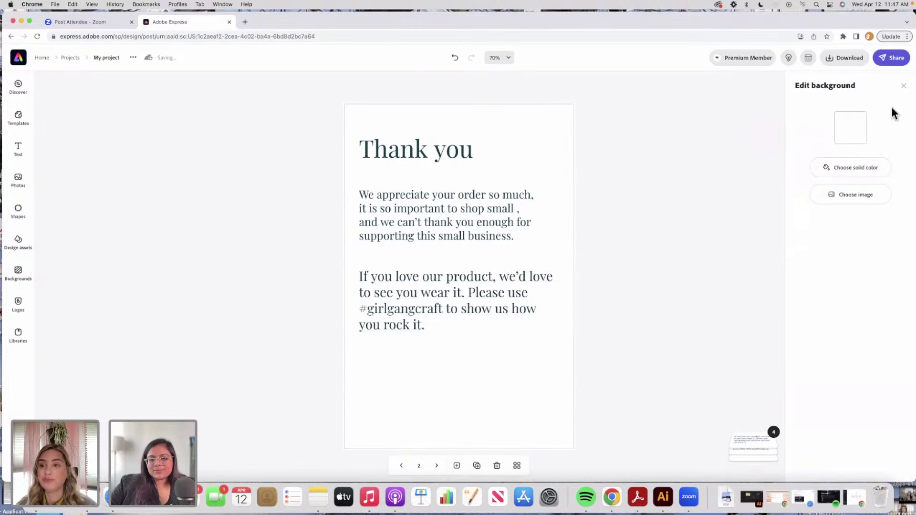
{"action": "left_click", "coordinate": [12, 153]}
{"action": "left_click", "coordinate": [113, 106]}
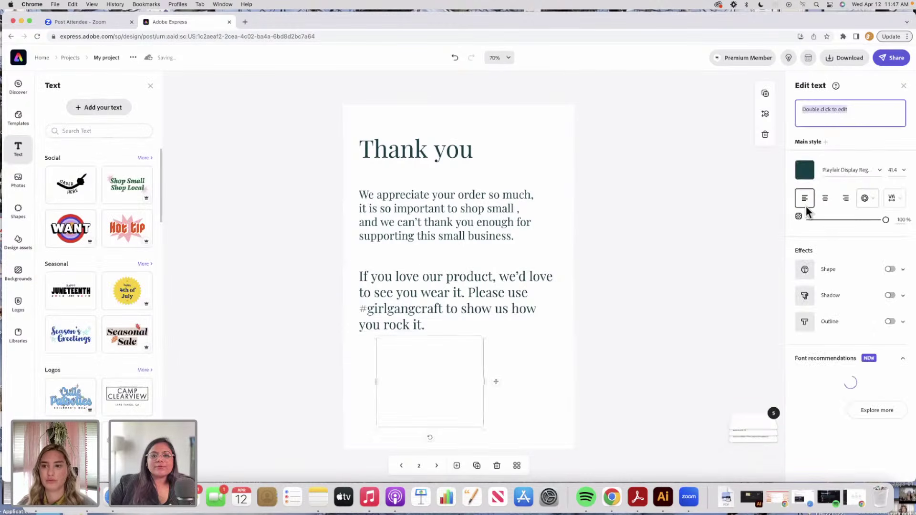
{"action": "type", "text": "xoxo"}
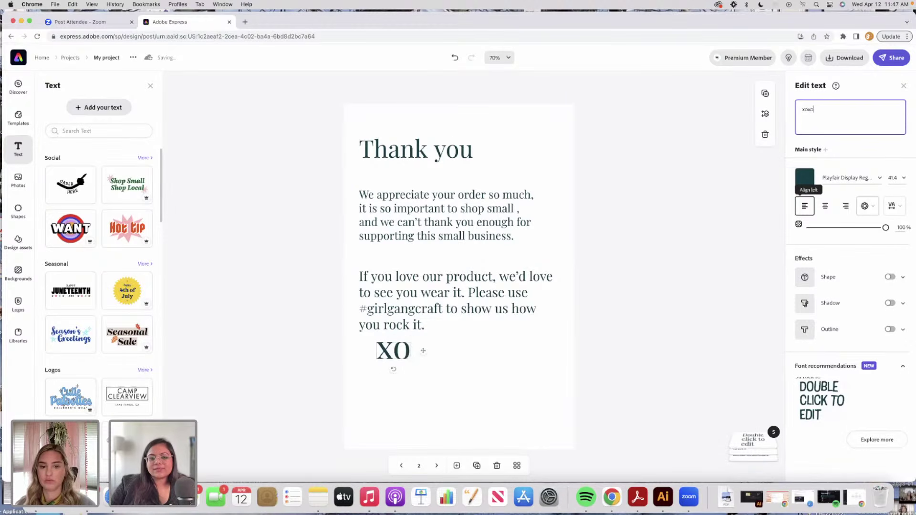
{"action": "left_click", "coordinate": [513, 349]}
{"action": "left_click_drag", "start_coordinate": [429, 353], "coordinate": [501, 366]}
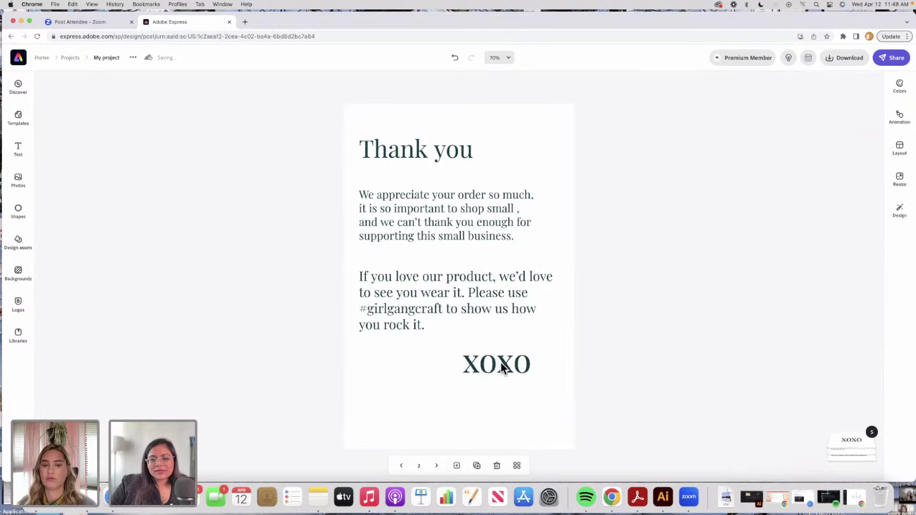
{"action": "left_click", "coordinate": [18, 153]}
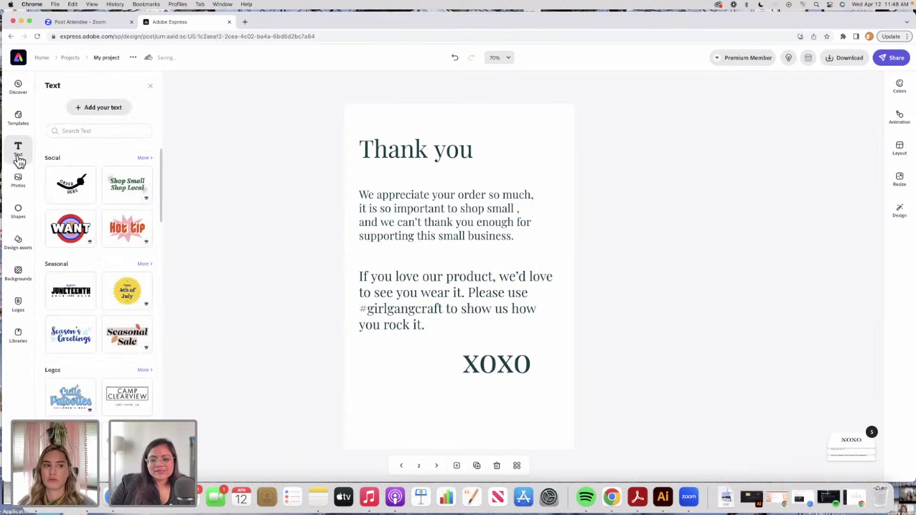
{"action": "left_click", "coordinate": [234, 199]}
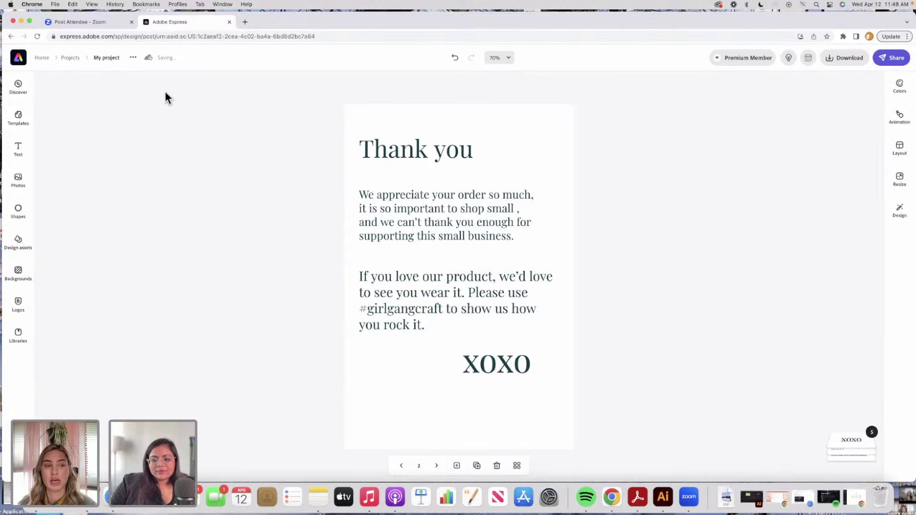
Step: Return to the home page and look through the project types, quick actions and recommended templates
{"action": "left_click", "coordinate": [37, 58]}
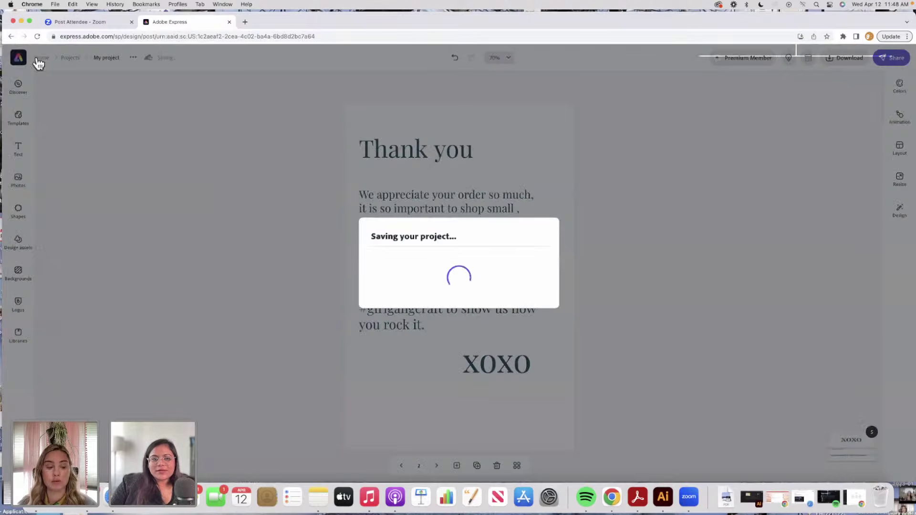
{"action": "scroll", "coordinate": [714, 225], "scroll_direction": "down", "scroll_amount": 2}
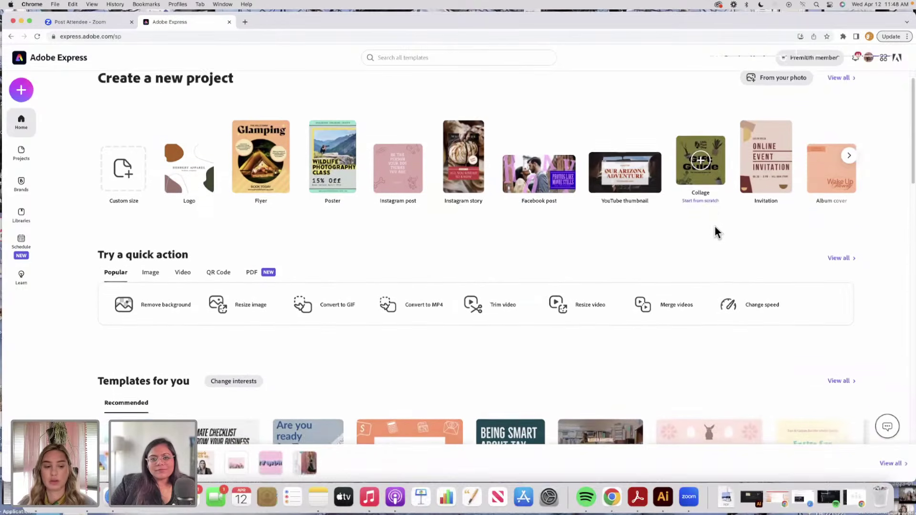
{"action": "scroll", "coordinate": [715, 227], "scroll_direction": "down", "scroll_amount": 1}
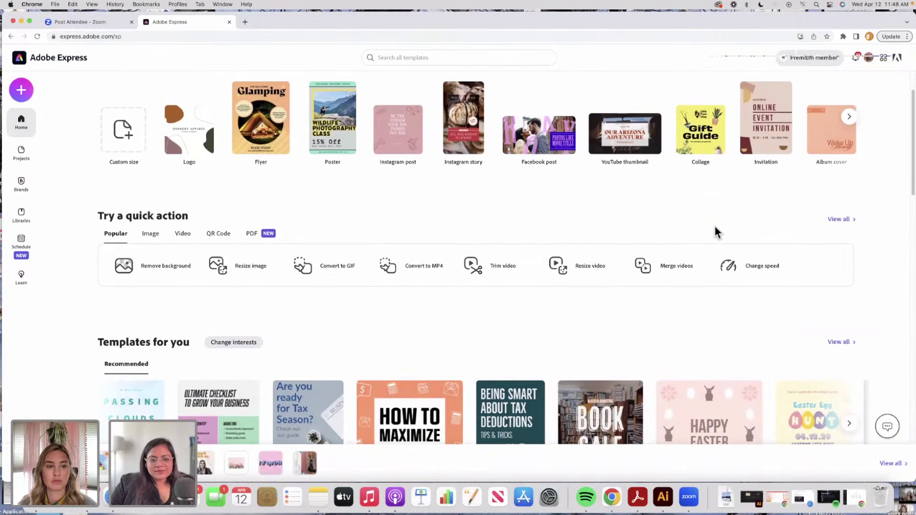
{"action": "scroll", "coordinate": [714, 225], "scroll_direction": "up", "scroll_amount": 1}
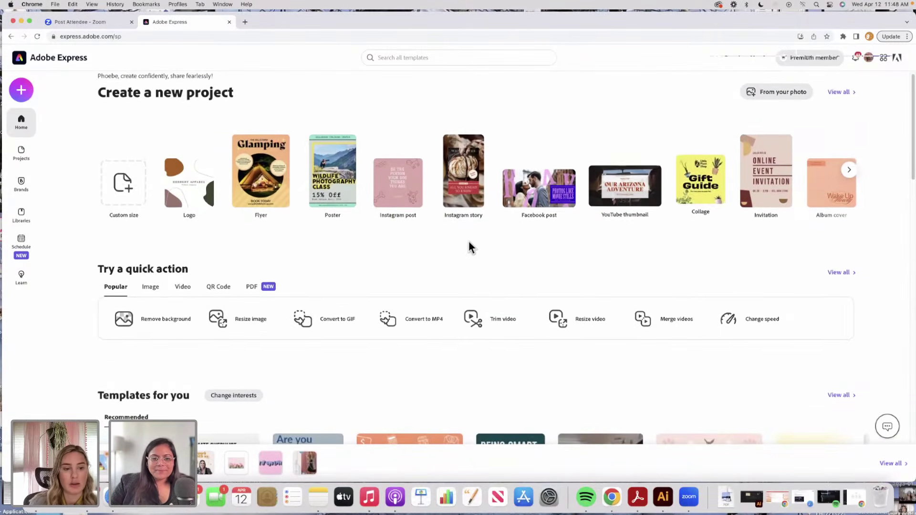
{"action": "scroll", "coordinate": [471, 241], "scroll_direction": "down", "scroll_amount": 5}
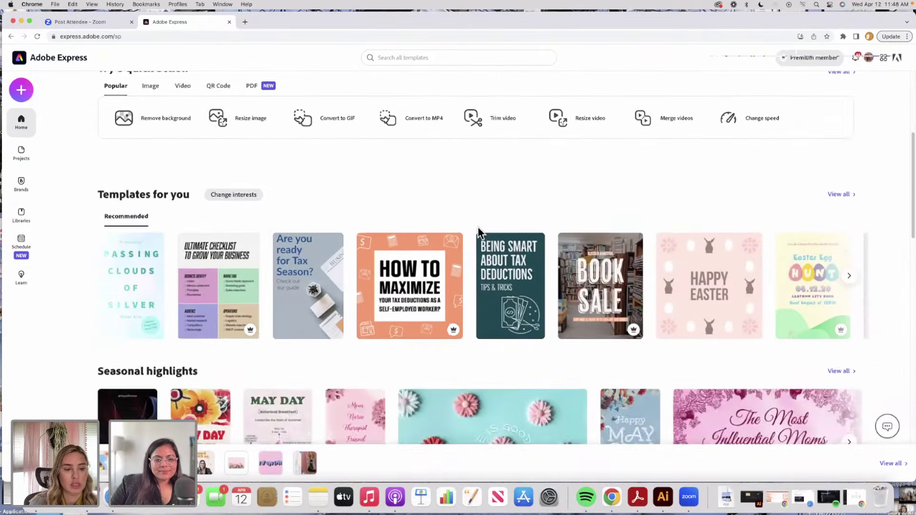
{"action": "scroll", "coordinate": [477, 227], "scroll_direction": "down", "scroll_amount": 6}
{"action": "scroll", "coordinate": [286, 200], "scroll_direction": "up", "scroll_amount": 2}
Step: Duplicate the project "My project copy 2" as "My project copy 3" and open the copy for editing
{"action": "left_click", "coordinate": [21, 155]}
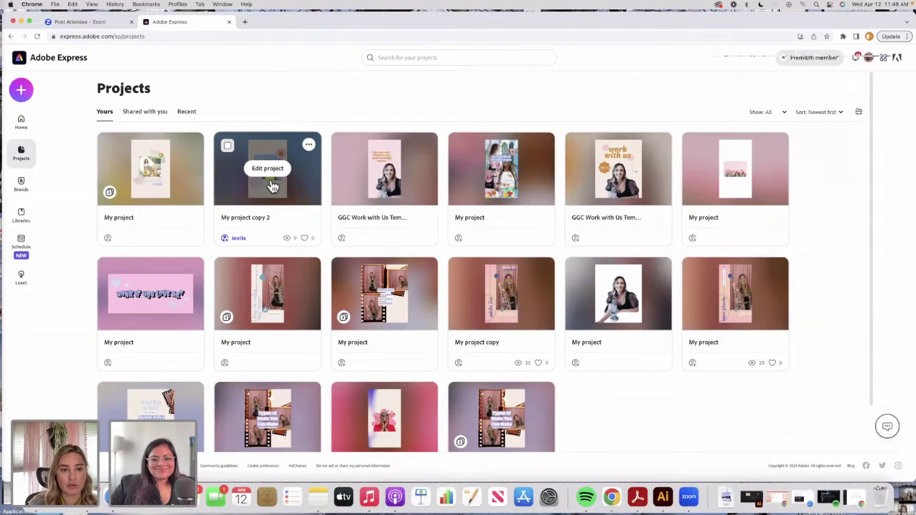
{"action": "left_click", "coordinate": [308, 145]}
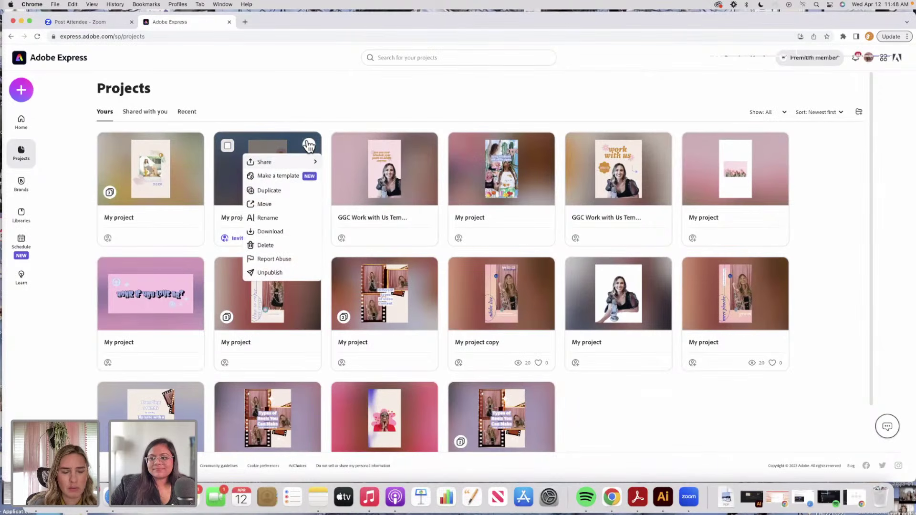
{"action": "left_click", "coordinate": [268, 190]}
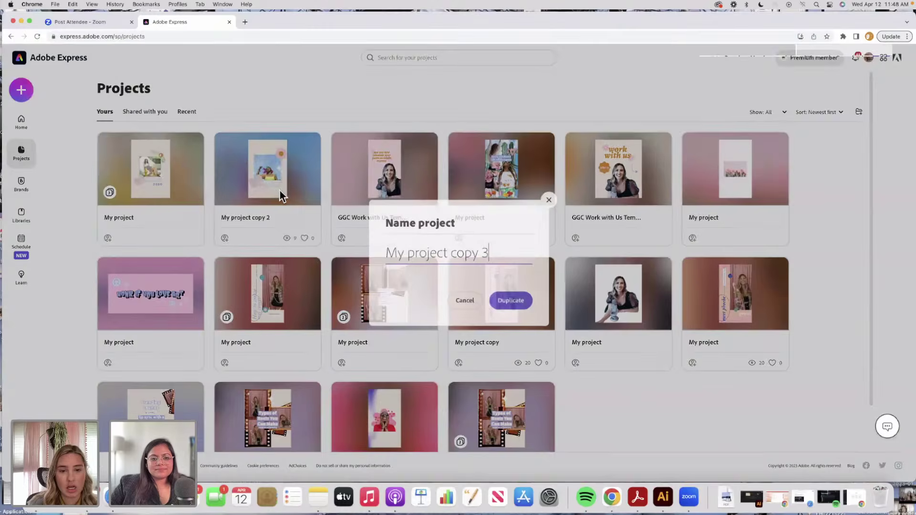
{"action": "left_click", "coordinate": [523, 300]}
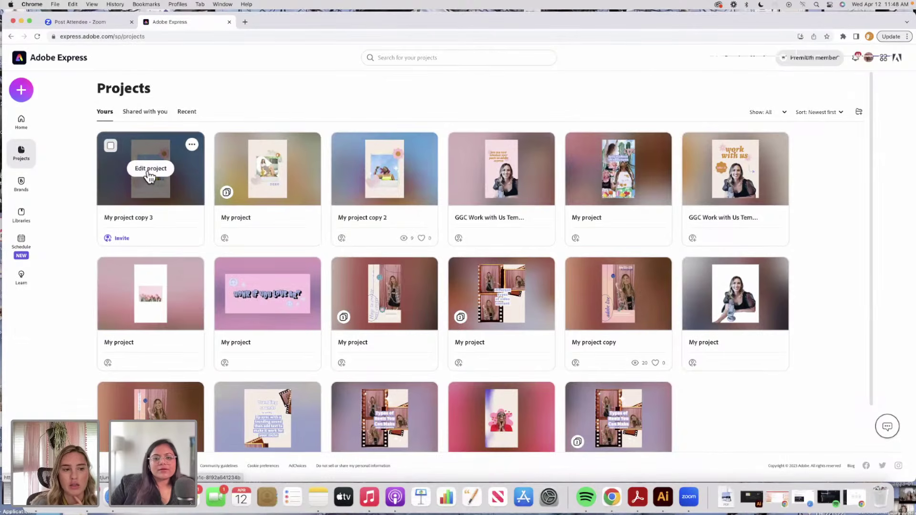
{"action": "left_click", "coordinate": [149, 169]}
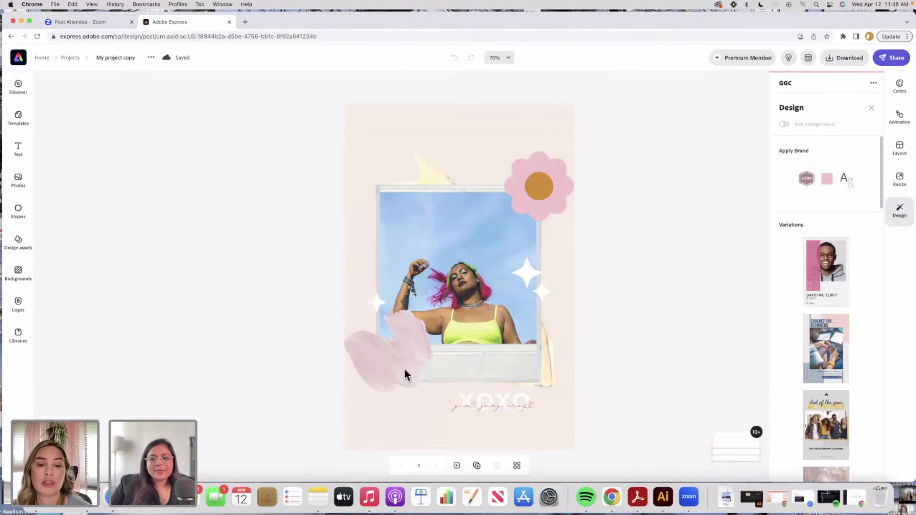
Step: Select the orange circle in the flower and look through the available shapes
{"action": "left_click", "coordinate": [549, 190]}
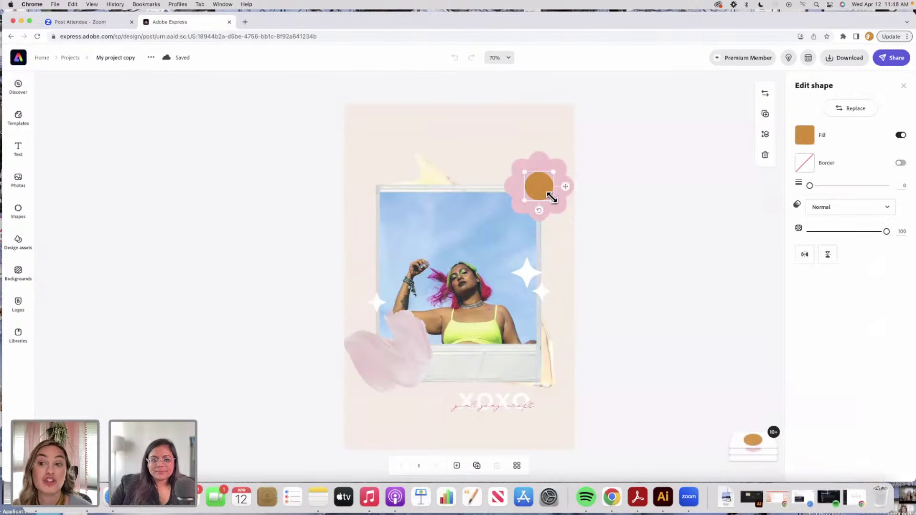
{"action": "left_click", "coordinate": [18, 220]}
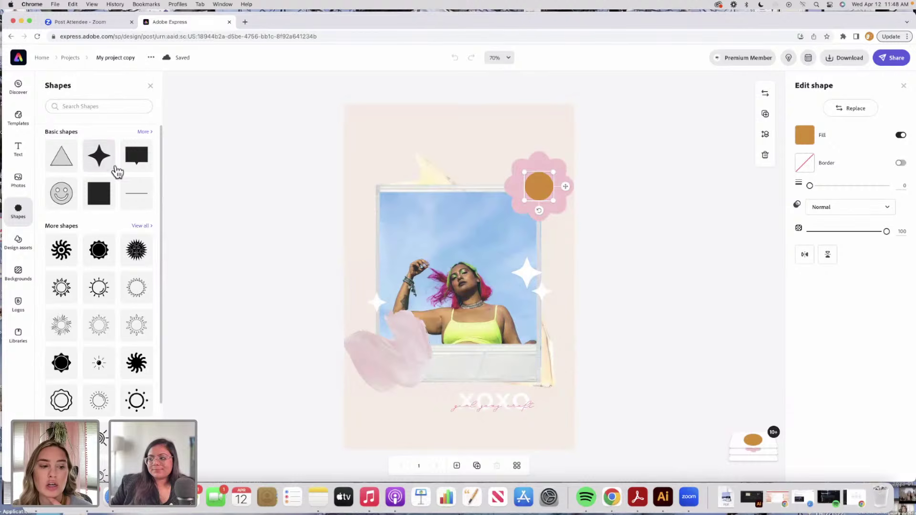
{"action": "scroll", "coordinate": [159, 316], "scroll_direction": "down", "scroll_amount": 5}
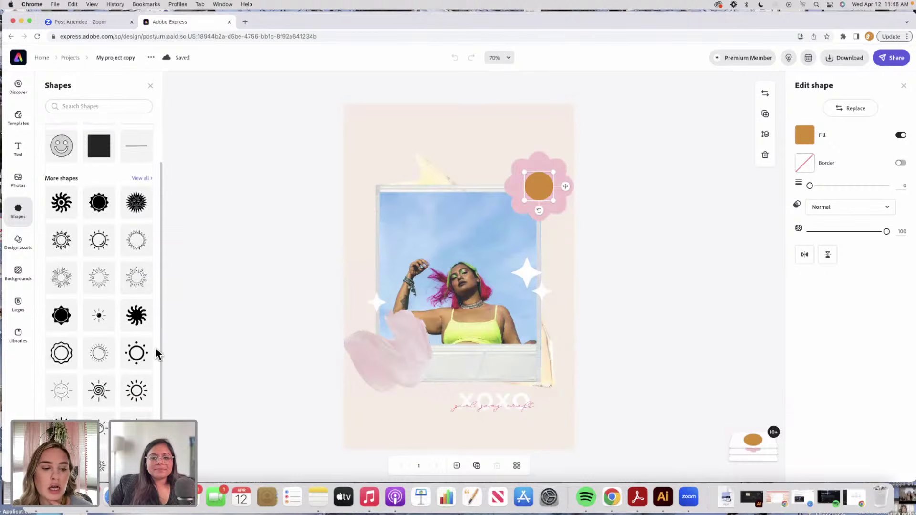
{"action": "scroll", "coordinate": [157, 334], "scroll_direction": "up", "scroll_amount": 5}
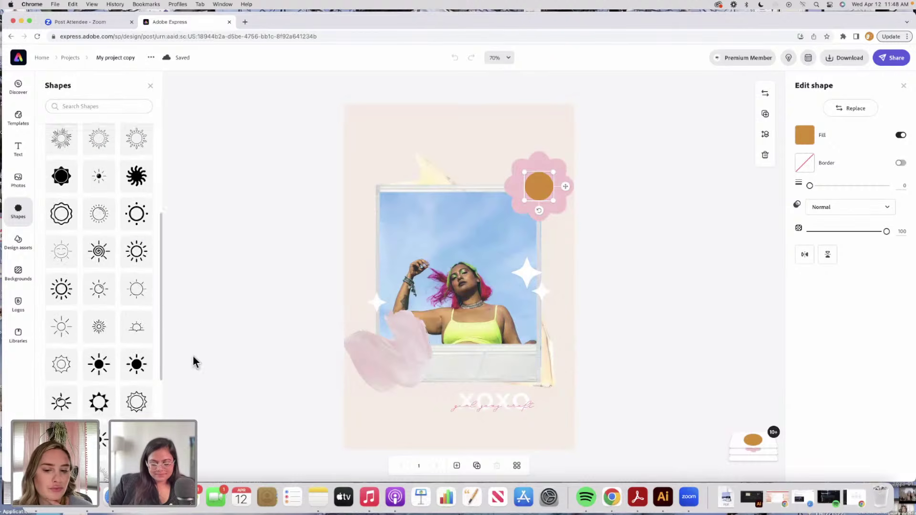
Step: Delete the torn yellow paper image behind the polaroid frame
{"action": "left_click", "coordinate": [229, 239]}
{"action": "left_click", "coordinate": [429, 231]}
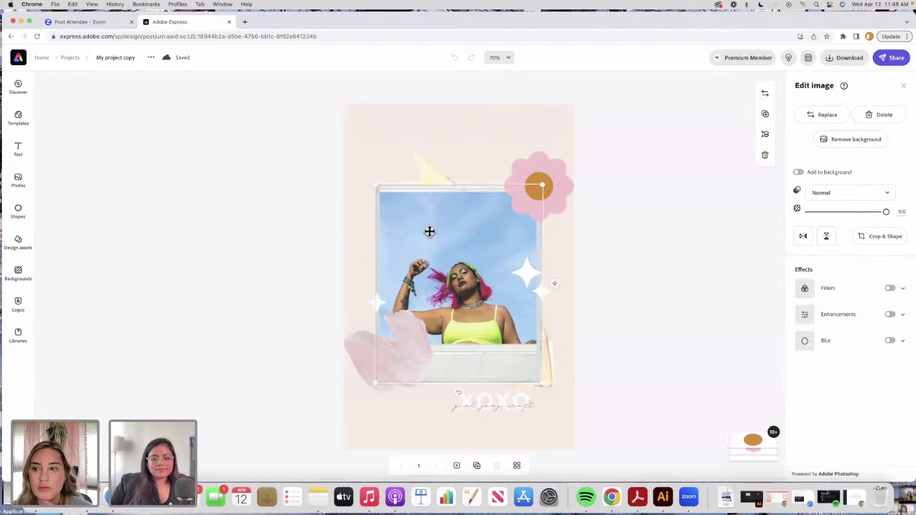
{"action": "left_click", "coordinate": [415, 175]}
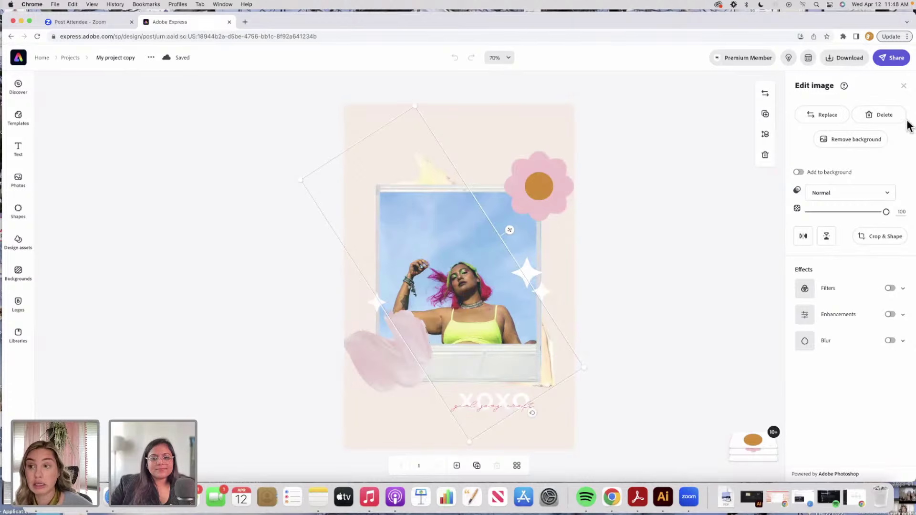
{"action": "left_click", "coordinate": [892, 117]}
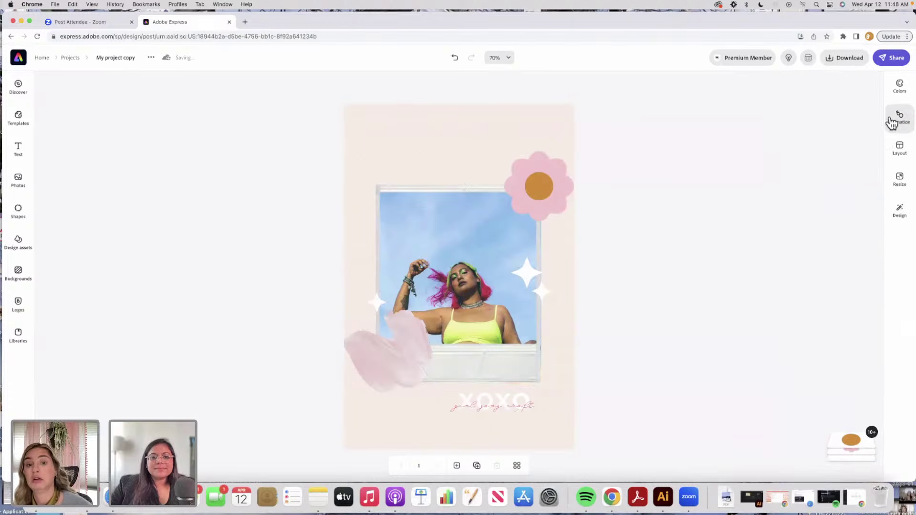
Step: Add the holographic cone element near the card's upper-left corner and delete the pink brush stroke over the polaroid
{"action": "left_click", "coordinate": [395, 353]}
{"action": "left_click", "coordinate": [18, 243]}
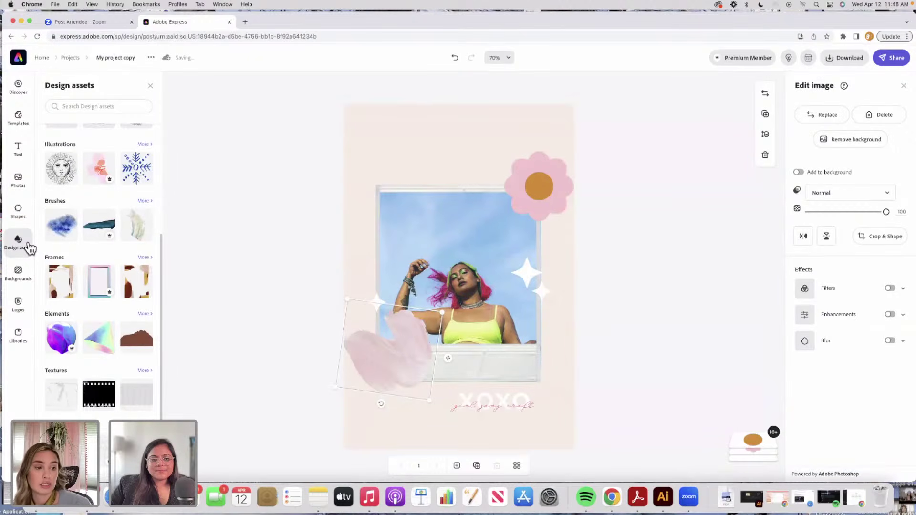
{"action": "left_click", "coordinate": [116, 345]}
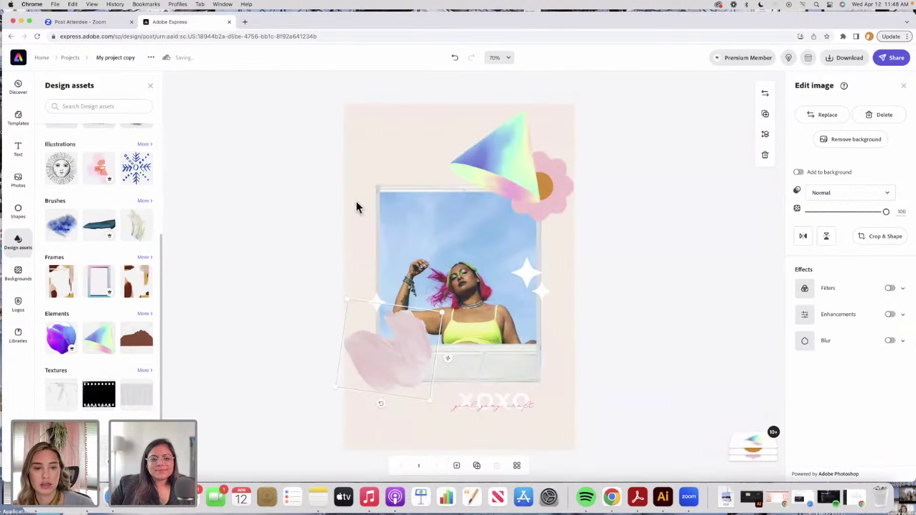
{"action": "left_click_drag", "start_coordinate": [464, 160], "coordinate": [419, 169]}
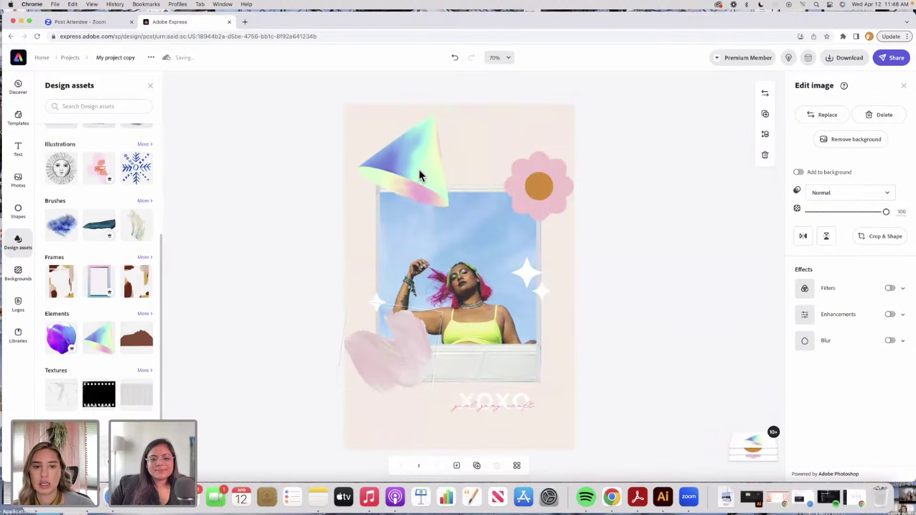
{"action": "key", "text": "Delete"}
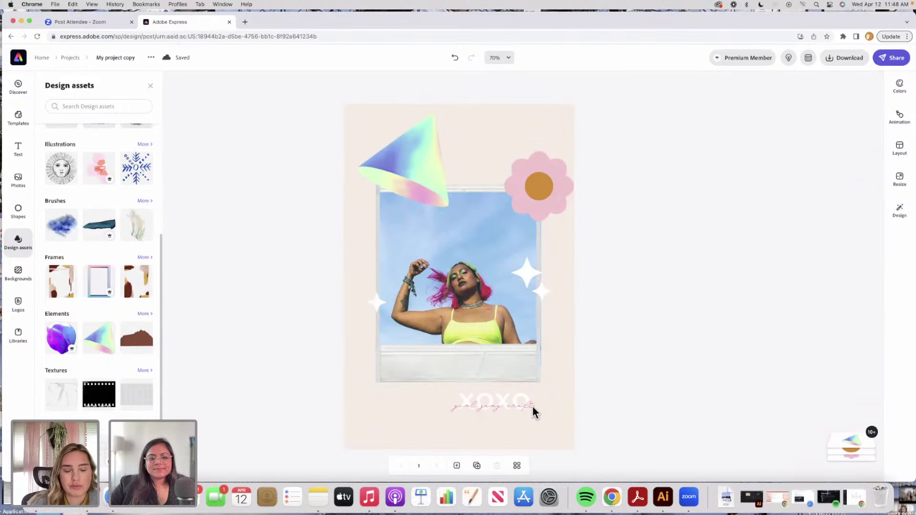
Step: Delete the holographic cone from the card and browse the full collection of brush design assets
{"action": "left_click", "coordinate": [439, 189]}
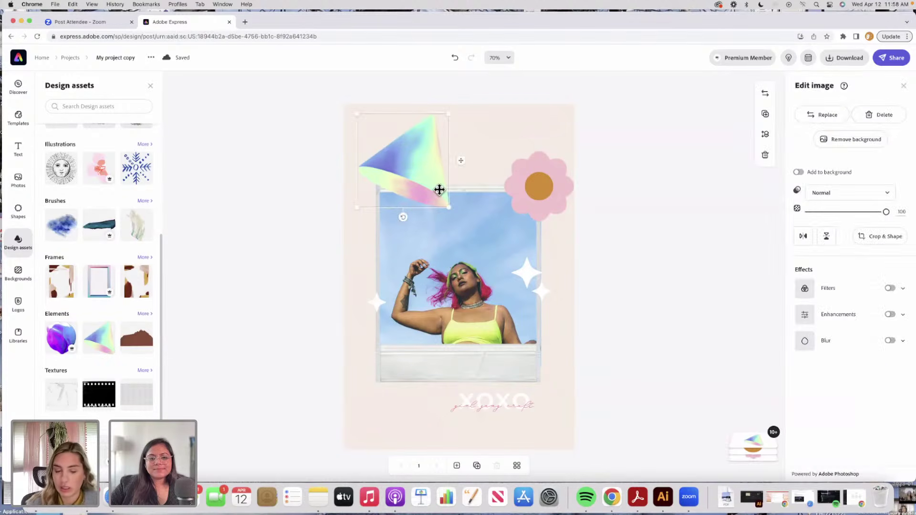
{"action": "key", "text": "BackSpace"}
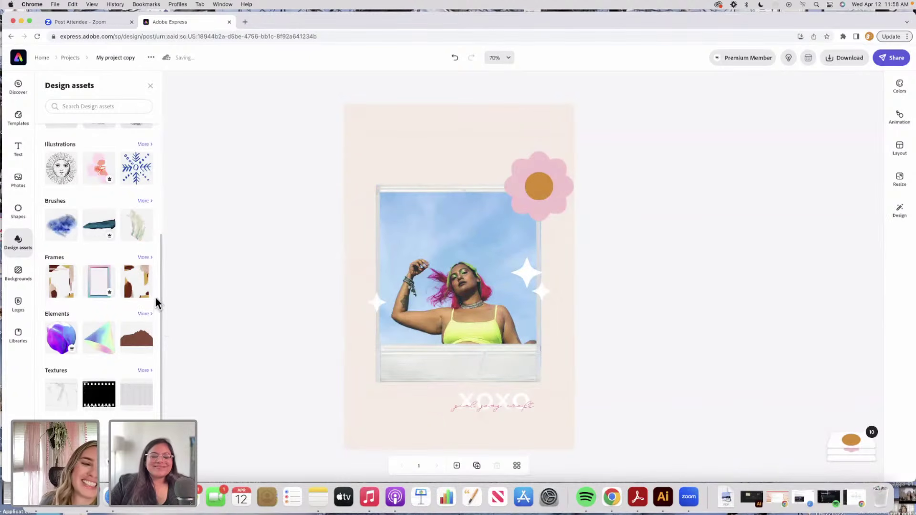
{"action": "left_click", "coordinate": [144, 201]}
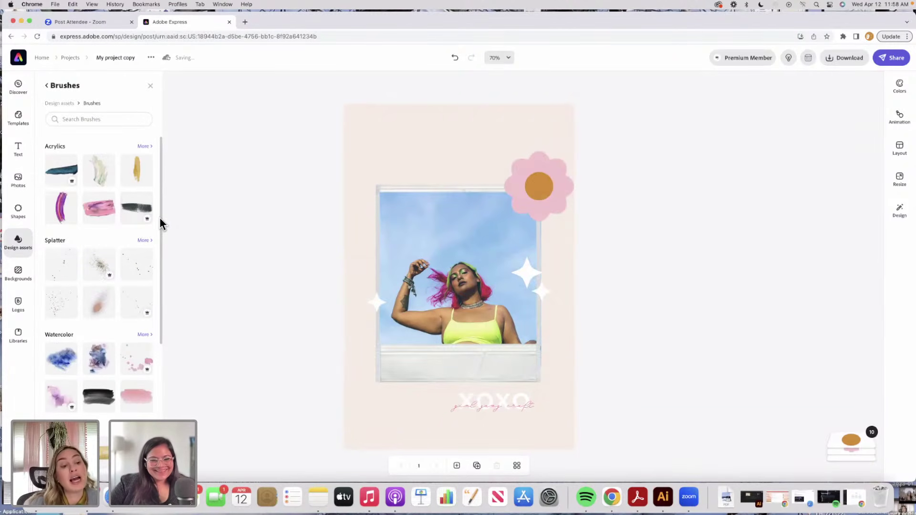
{"action": "left_click_drag", "start_coordinate": [160, 218], "coordinate": [161, 235]}
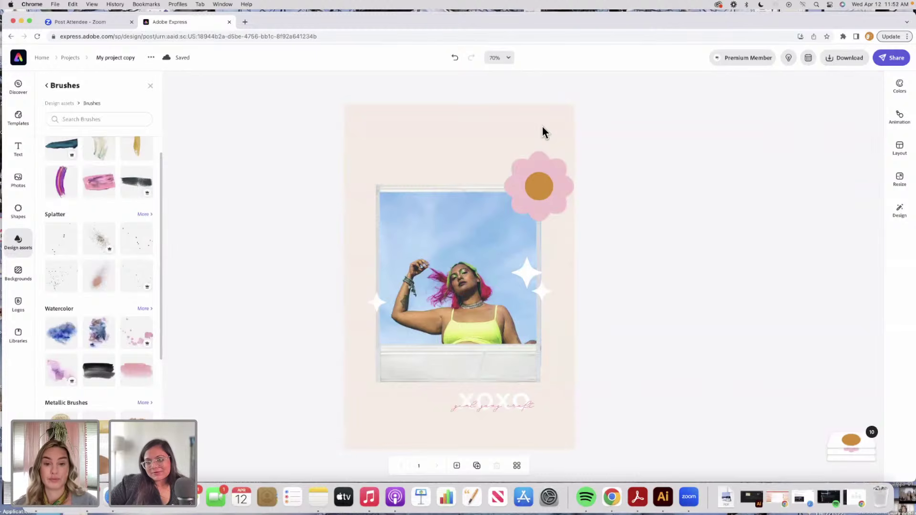
{"action": "left_click", "coordinate": [48, 61]}
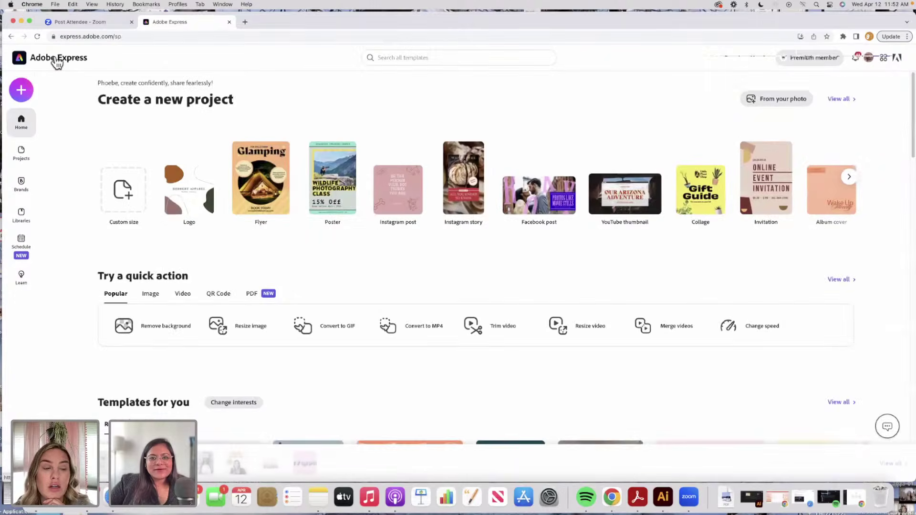
{"action": "left_click", "coordinate": [10, 37]}
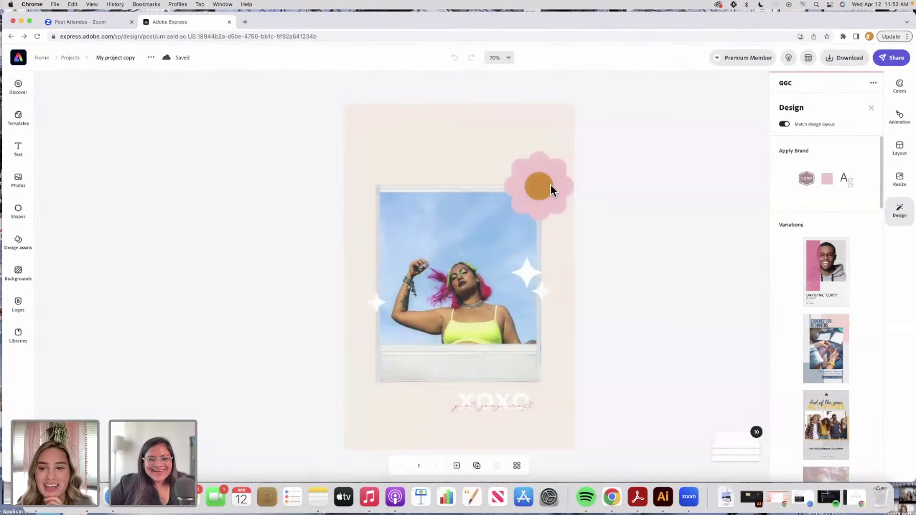
{"action": "left_click", "coordinate": [550, 184]}
{"action": "left_click", "coordinate": [588, 170]}
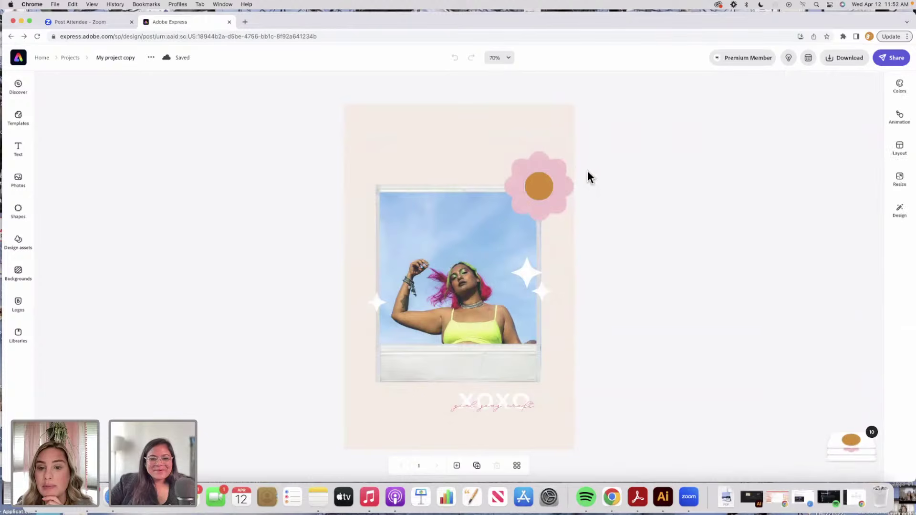
{"action": "left_click", "coordinate": [548, 182]}
{"action": "left_click", "coordinate": [562, 168]}
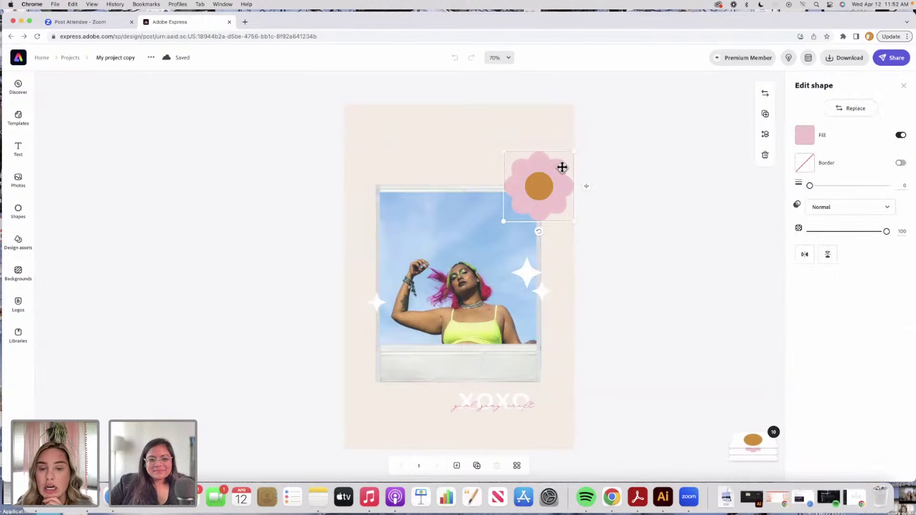
Step: Leave the card and start a new blank Instagram post project
{"action": "left_click", "coordinate": [42, 58]}
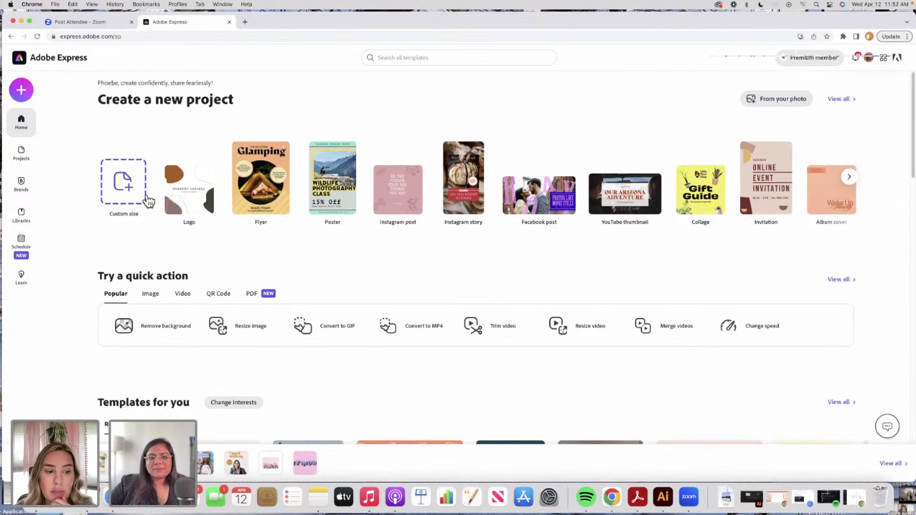
{"action": "left_click", "coordinate": [409, 196]}
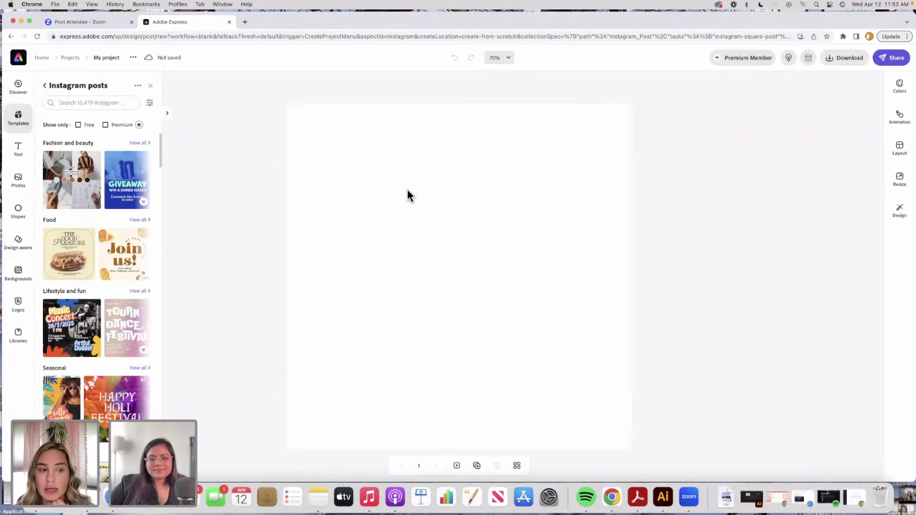
{"action": "left_click", "coordinate": [514, 336]}
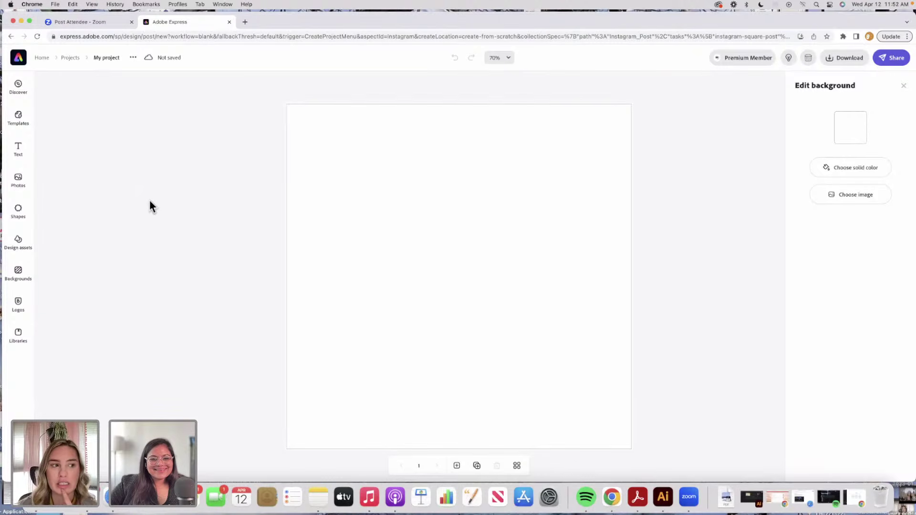
Step: Add the smiley face basic shape, enlarge it and place it slightly above the middle of the canvas
{"action": "left_click", "coordinate": [19, 215]}
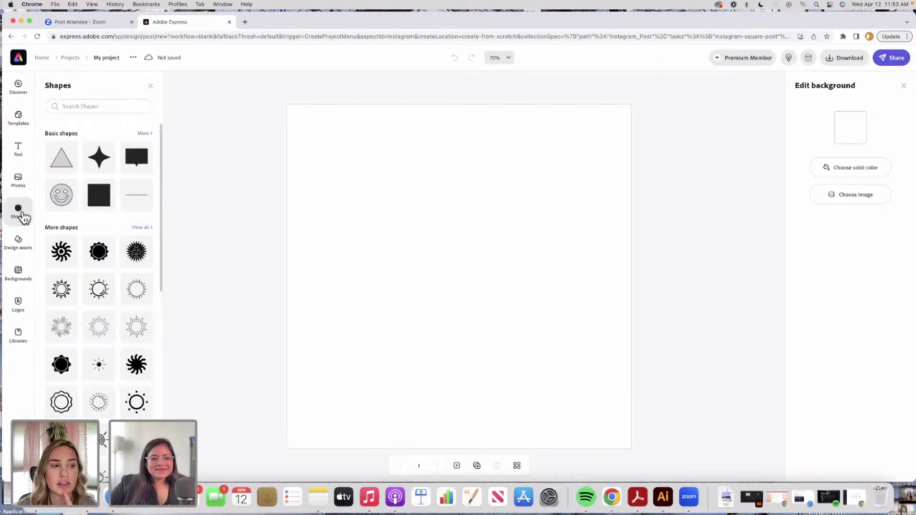
{"action": "left_click", "coordinate": [74, 198]}
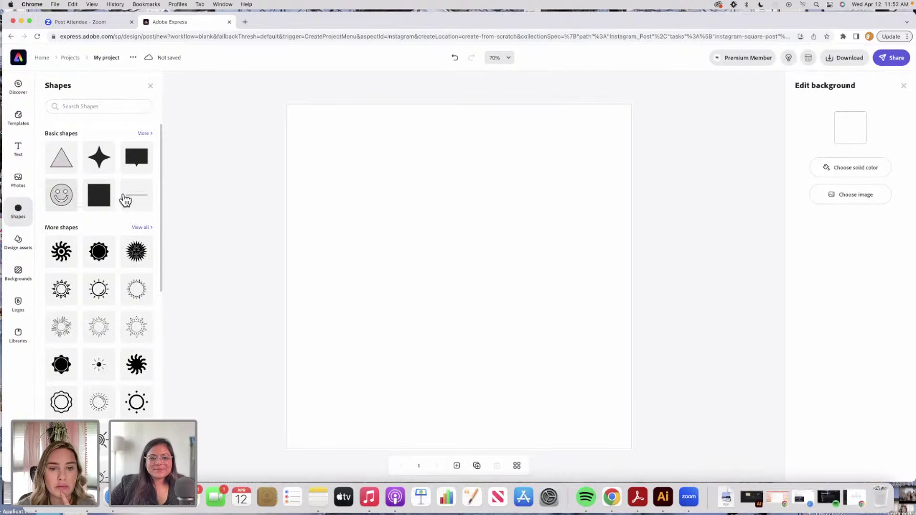
{"action": "left_click_drag", "start_coordinate": [386, 204], "coordinate": [357, 175]}
{"action": "left_click_drag", "start_coordinate": [536, 352], "coordinate": [567, 384]}
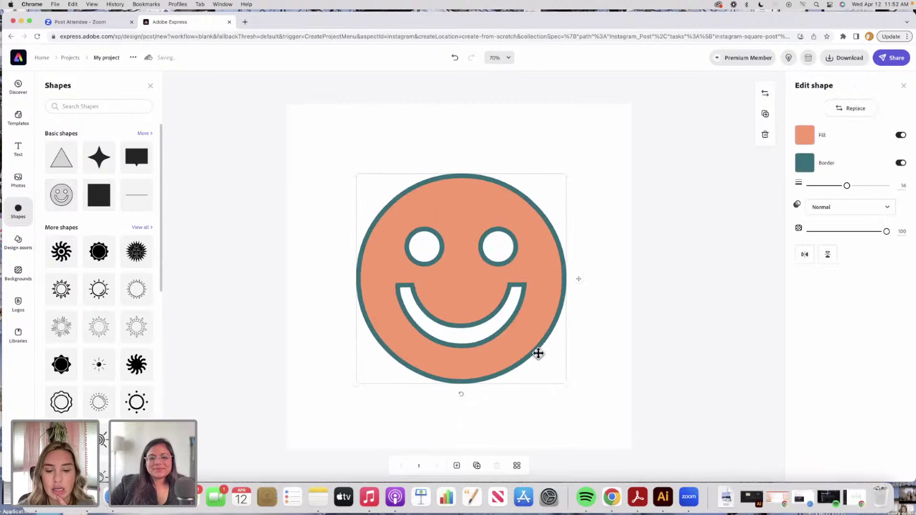
{"action": "left_click_drag", "start_coordinate": [537, 353], "coordinate": [520, 338]}
Step: Recolor the smiley with the GGC brand's dark pink fill and periwinkle border
{"action": "left_click", "coordinate": [813, 145]}
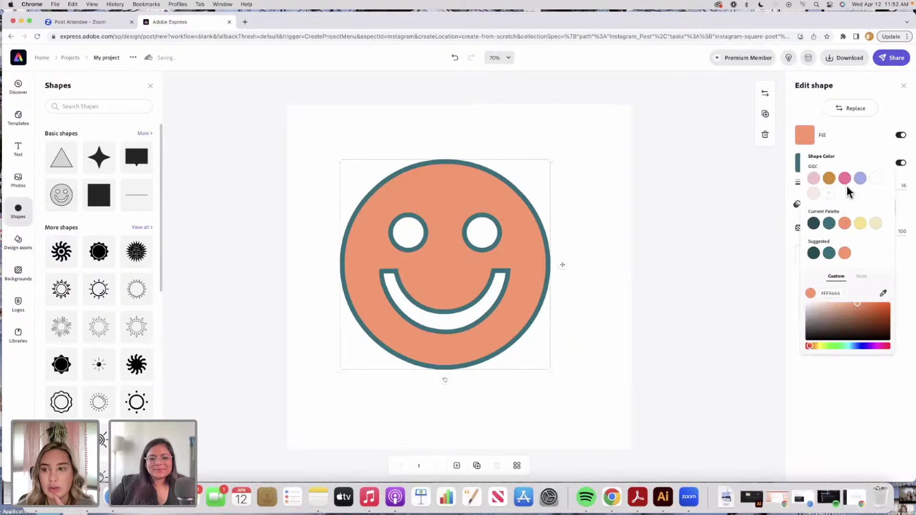
{"action": "left_click", "coordinate": [844, 179]}
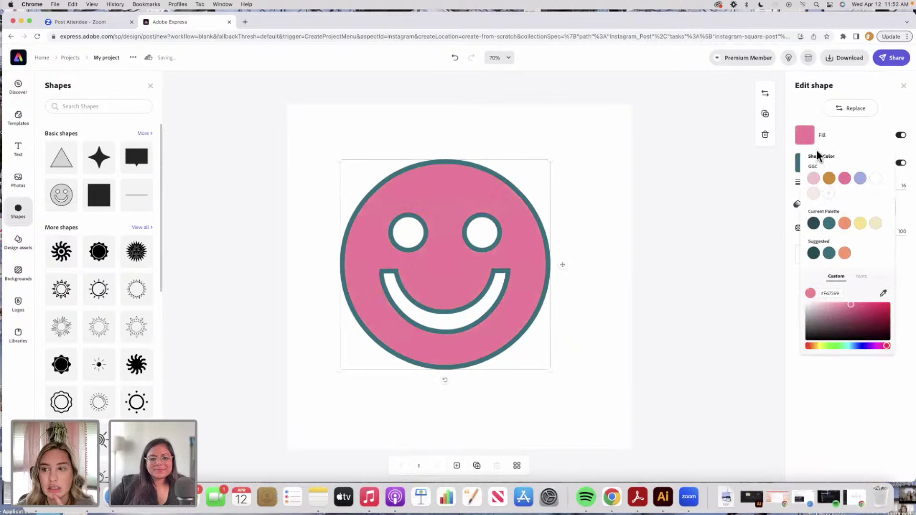
{"action": "left_click", "coordinate": [799, 172]}
{"action": "left_click", "coordinate": [861, 206]}
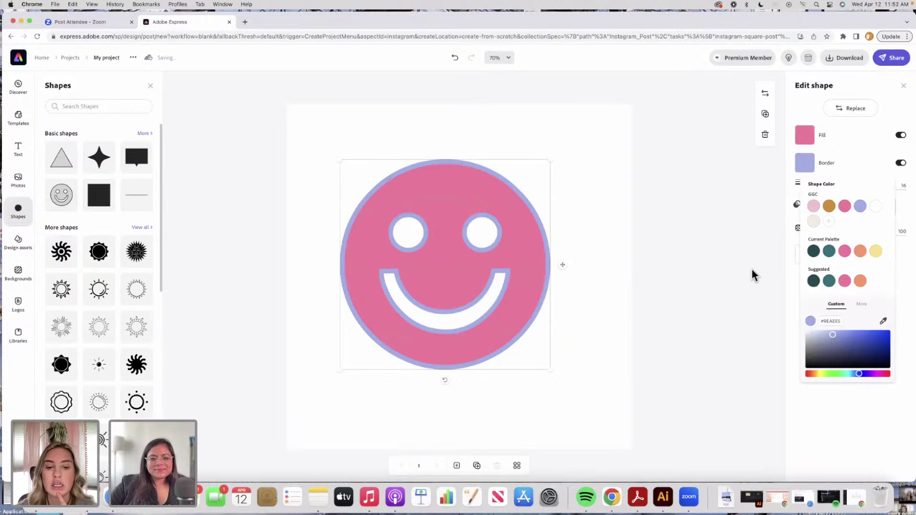
Step: Duplicate the page and remove the smiley from the copy
{"action": "left_click", "coordinate": [476, 465]}
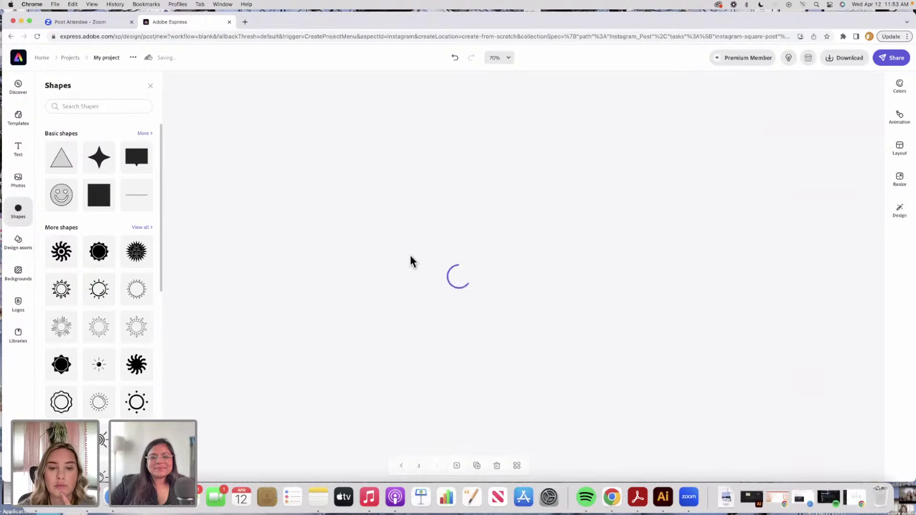
{"action": "left_click", "coordinate": [459, 279]}
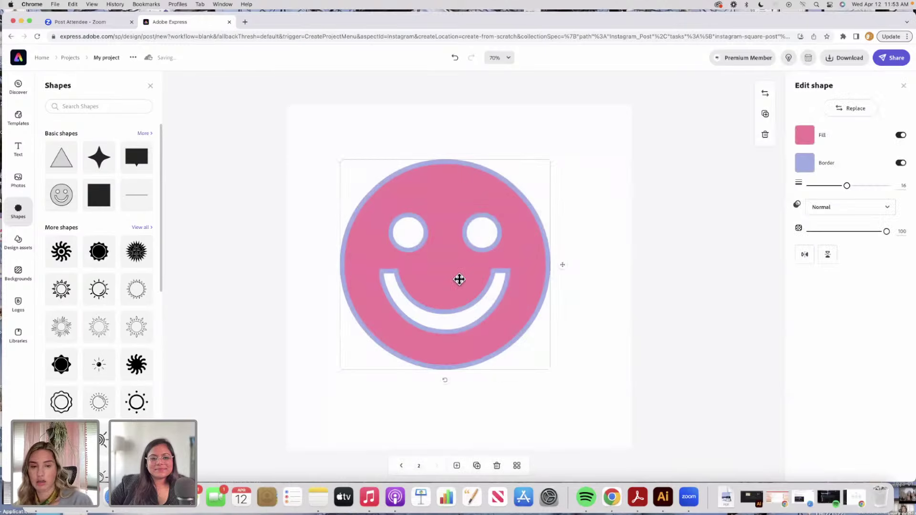
Step: Add the brand's primary logo to the blank second page, enlarge it and center it on the canvas
{"action": "left_click", "coordinate": [18, 305]}
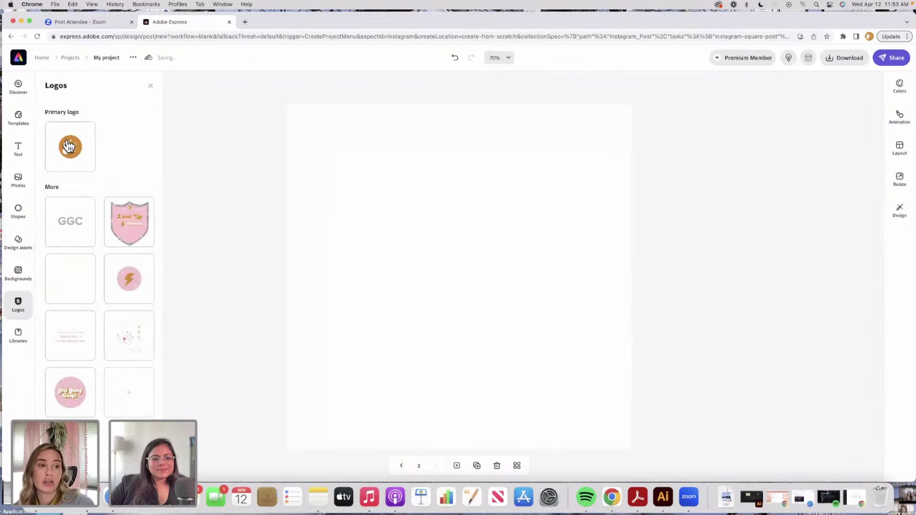
{"action": "left_click_drag", "start_coordinate": [69, 146], "coordinate": [313, 189]}
{"action": "left_click", "coordinate": [601, 427]}
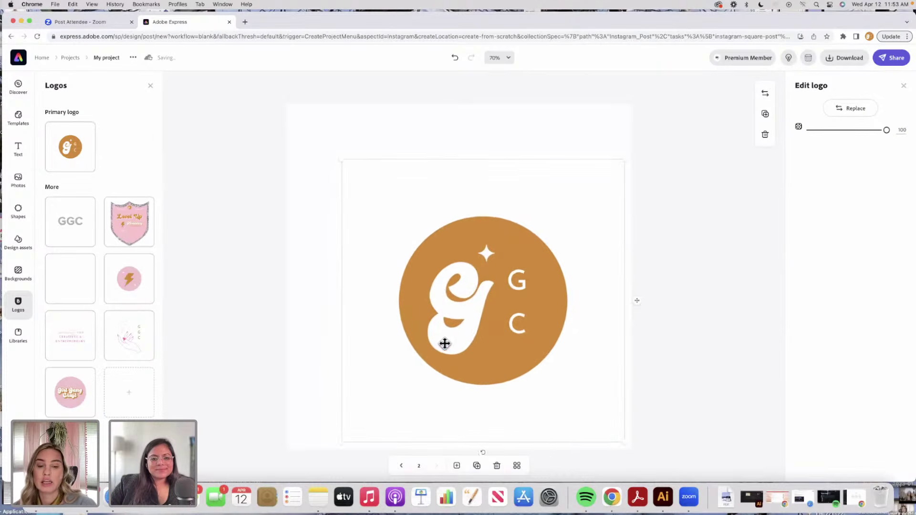
{"action": "left_click_drag", "start_coordinate": [444, 343], "coordinate": [454, 321]}
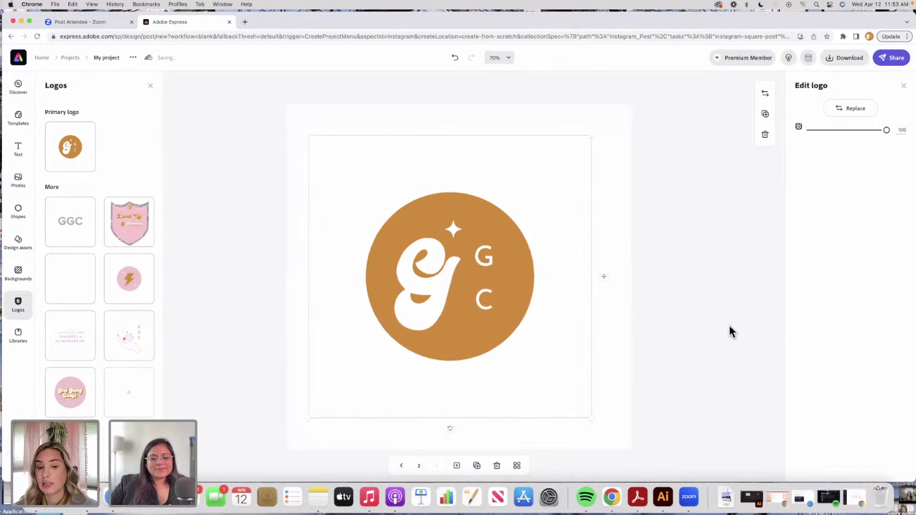